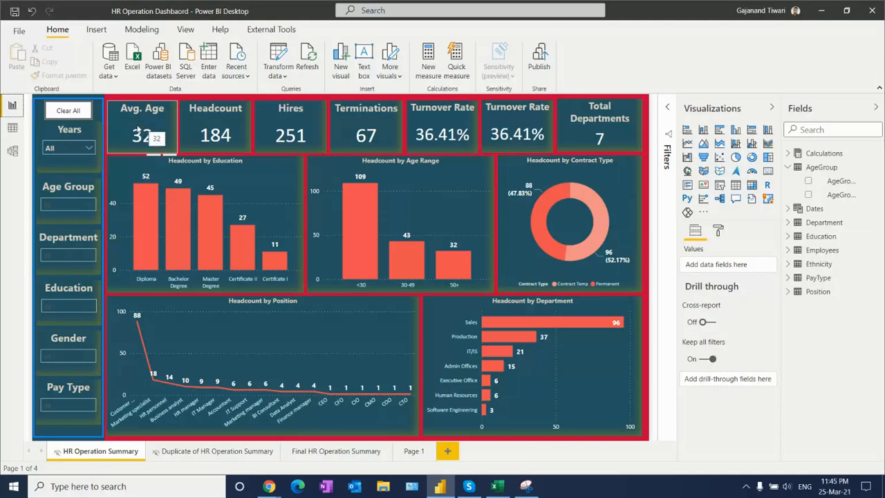
- View the choices in the Years slicer and check the Age Group slicer on the HR Operation Summary page
click(88, 148)
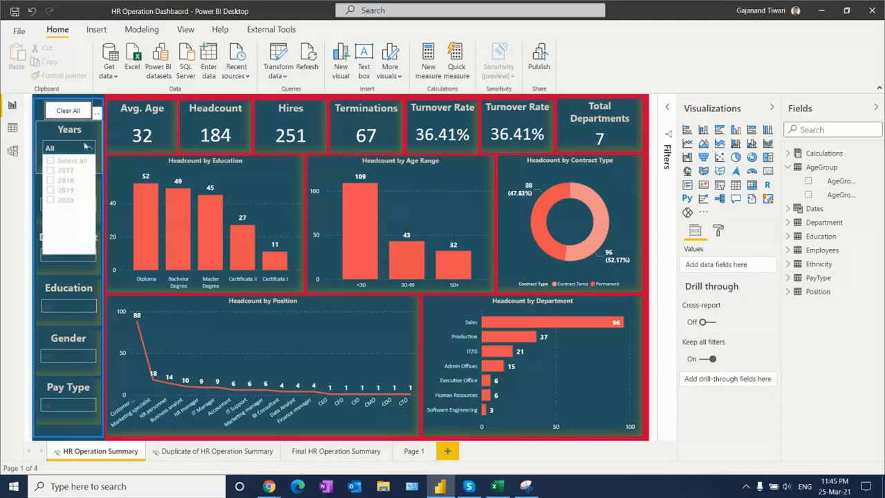
click(88, 148)
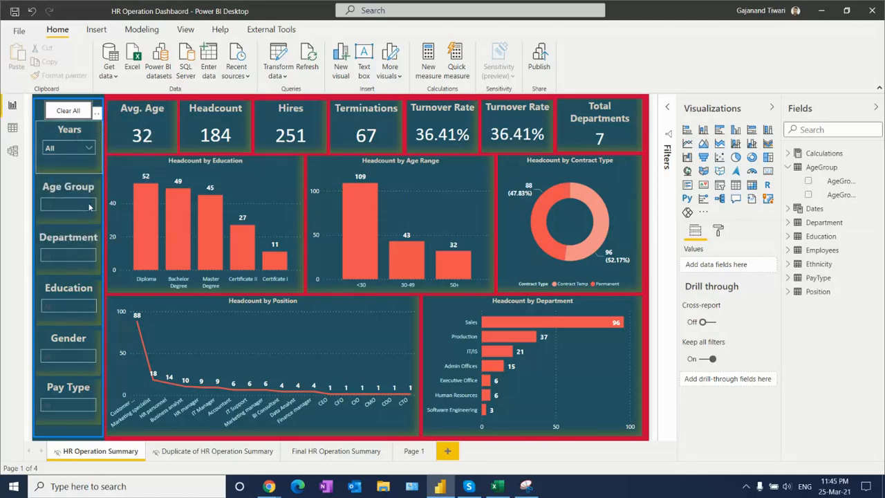
click(88, 207)
click(80, 190)
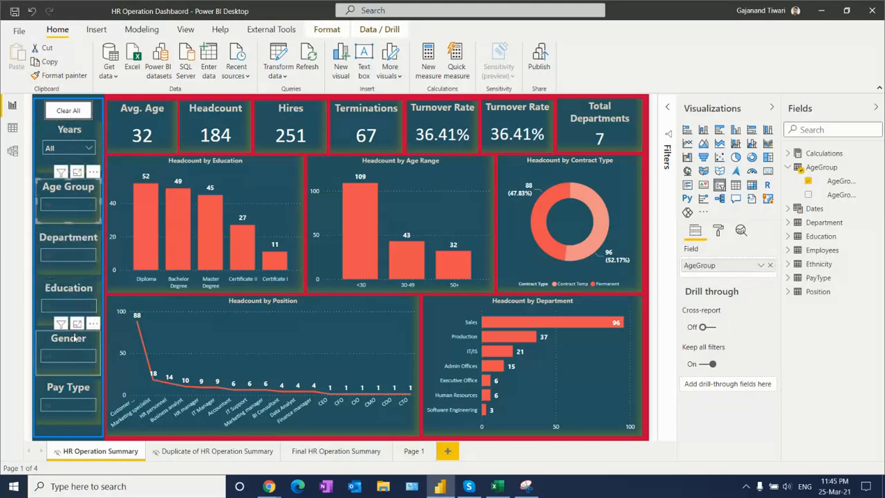
- View the choices offered by the Pay Type and Gender slicers without filtering the report
click(67, 405)
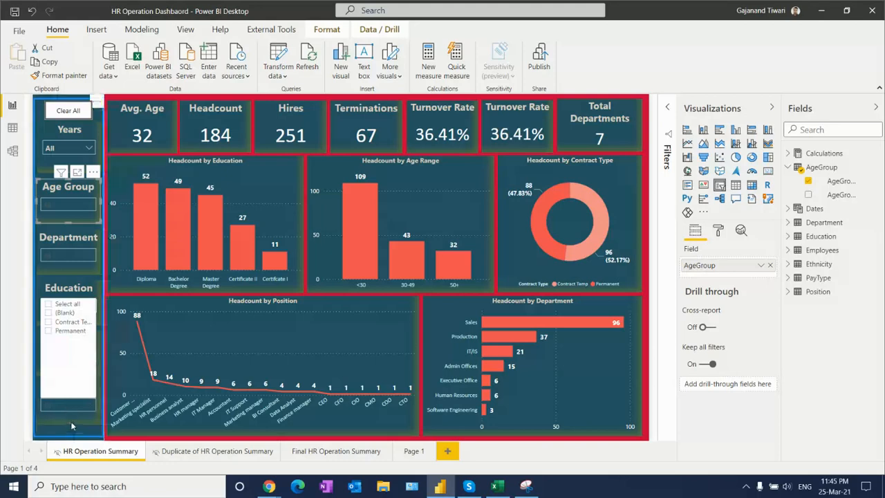
click(70, 421)
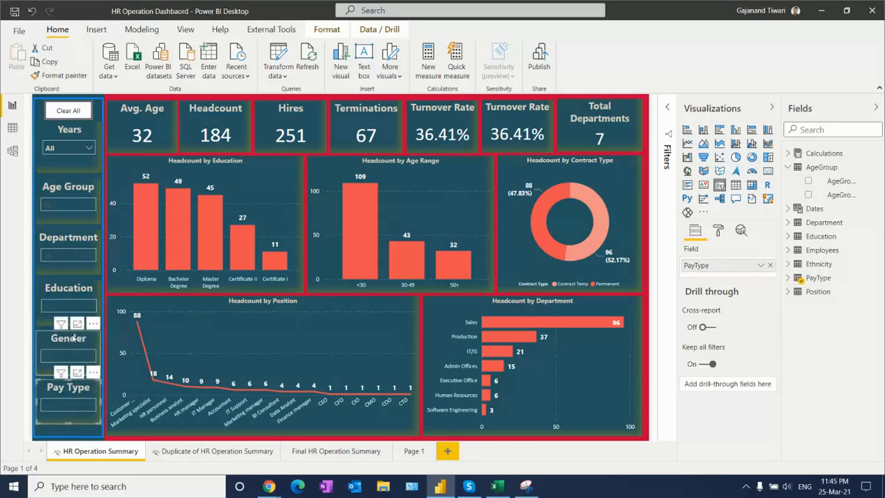
click(73, 337)
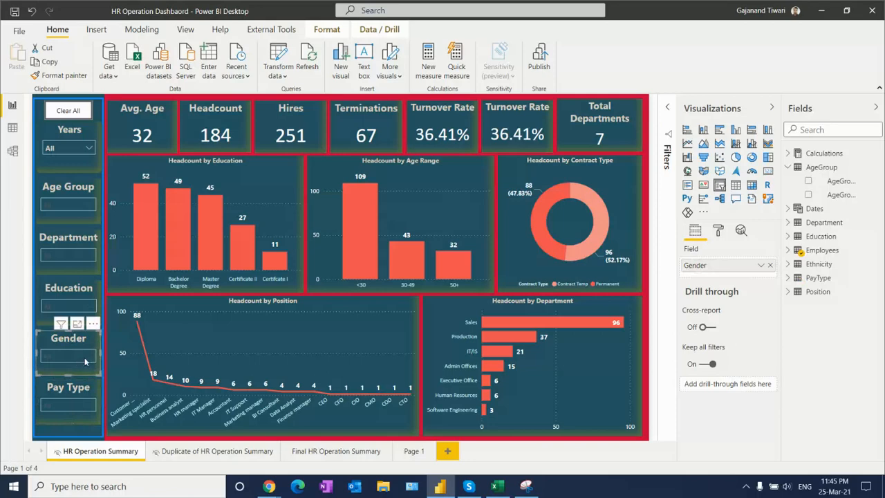
click(81, 357)
click(92, 370)
- View the choices offered by the Education and Department slicers without filtering the report
click(79, 308)
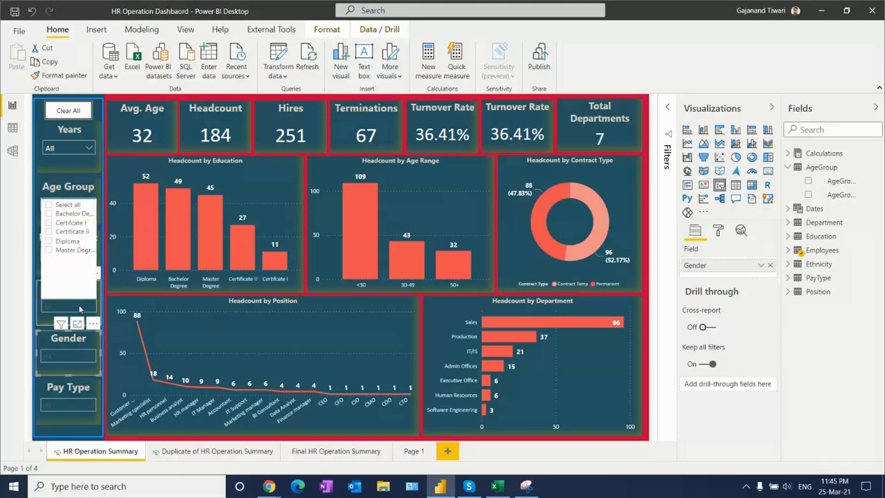
click(44, 323)
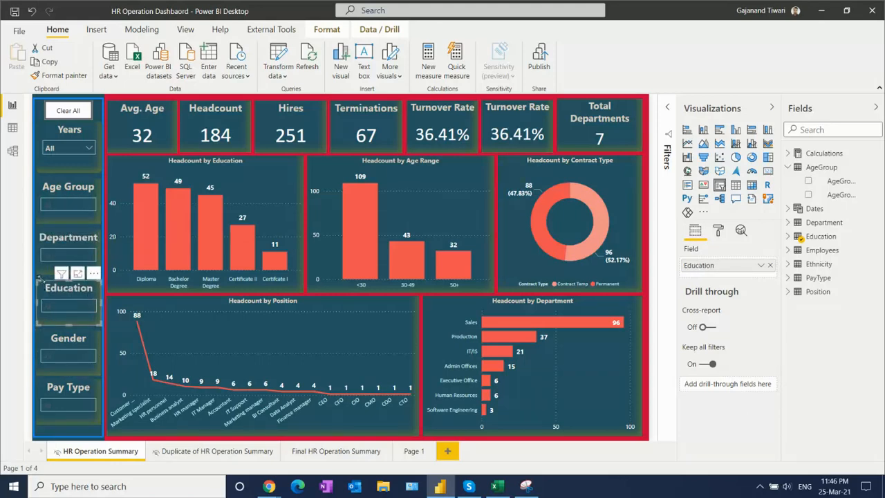
click(61, 248)
click(84, 257)
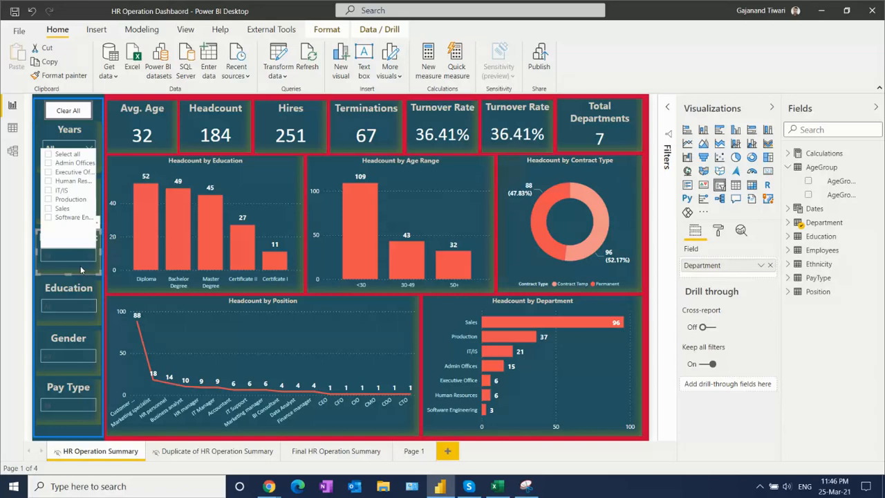
click(80, 266)
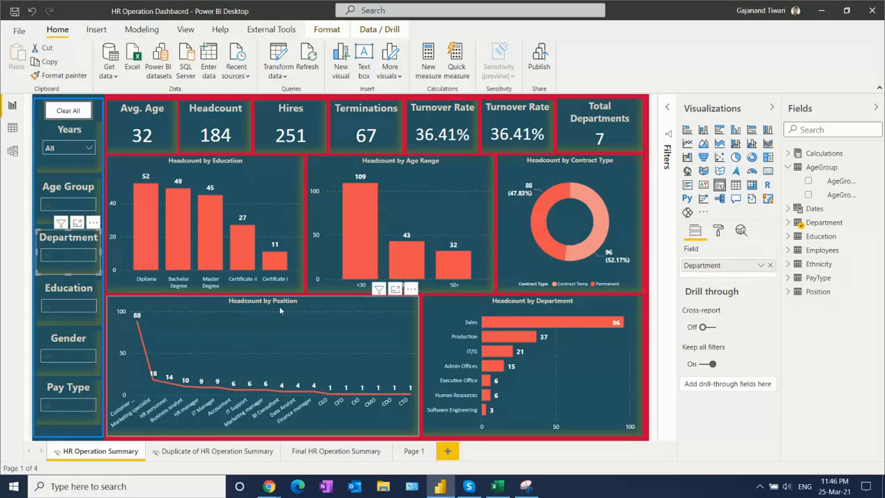
- Collapse the Visualizations and Fields panes, and open the Employees table in Data view to examine its columns
click(772, 110)
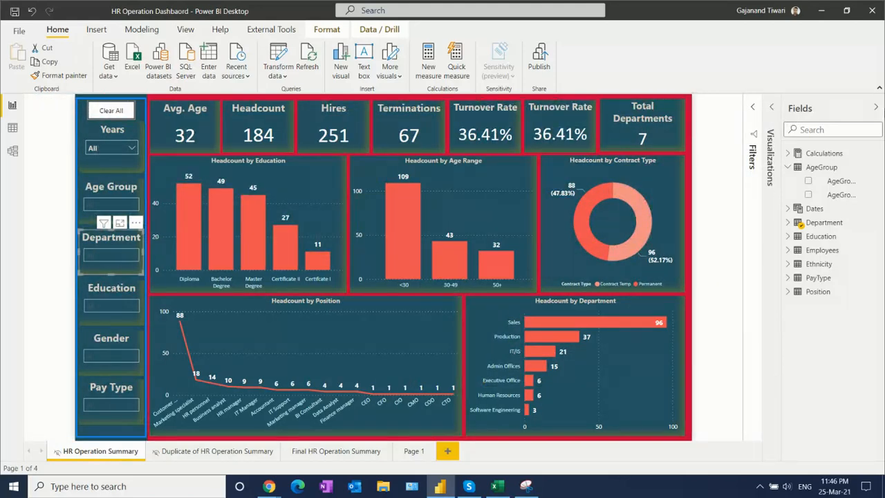
click(876, 108)
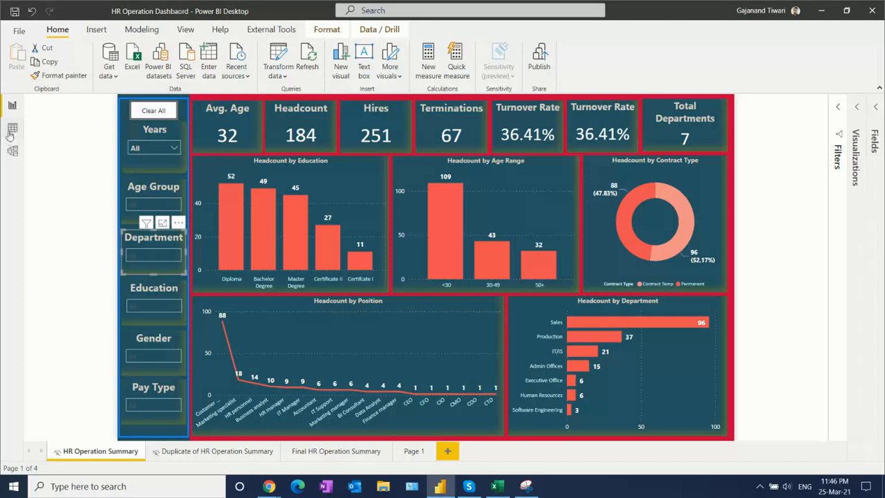
click(11, 131)
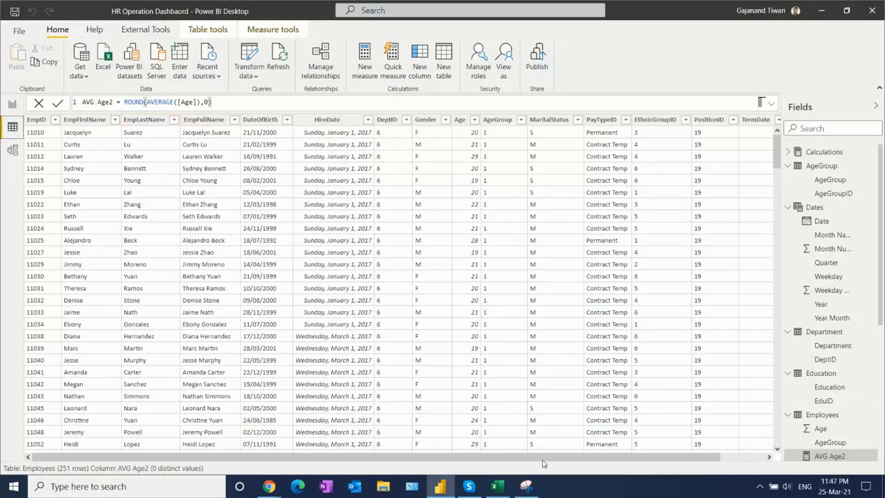
drag(543, 461, 615, 459)
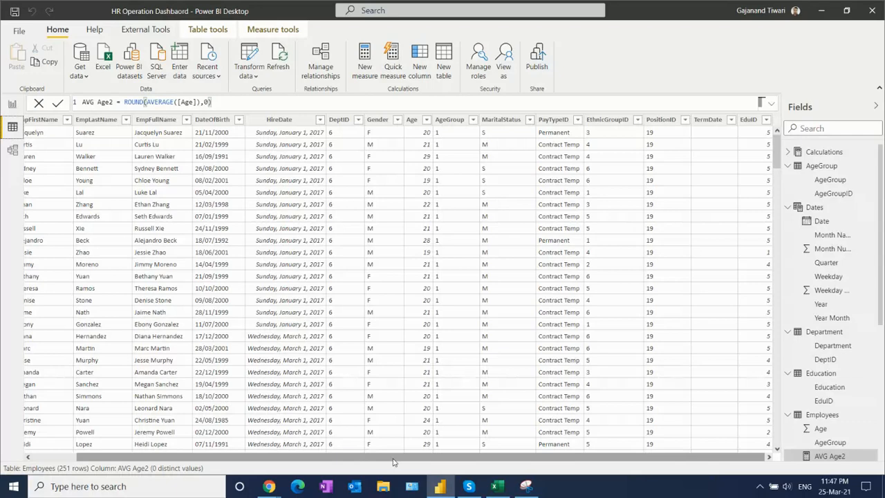
- Open the Dates table and enlarge its full DAX formula for reading
click(809, 209)
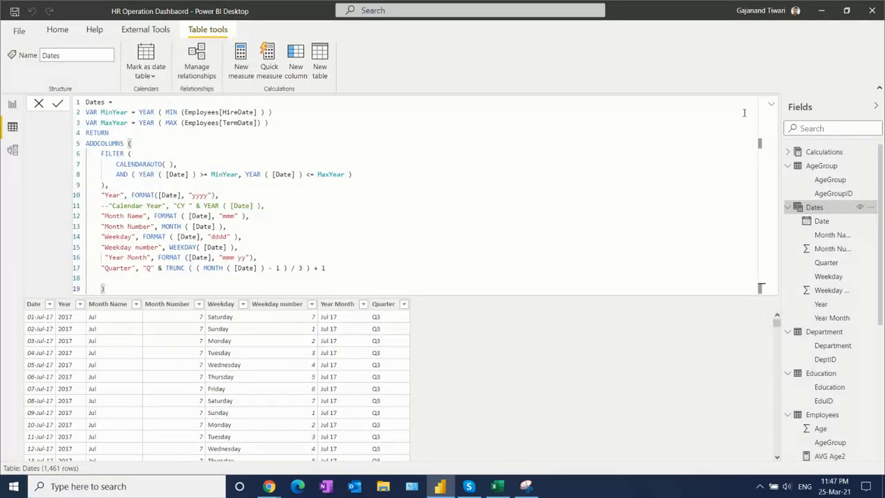
click(287, 136)
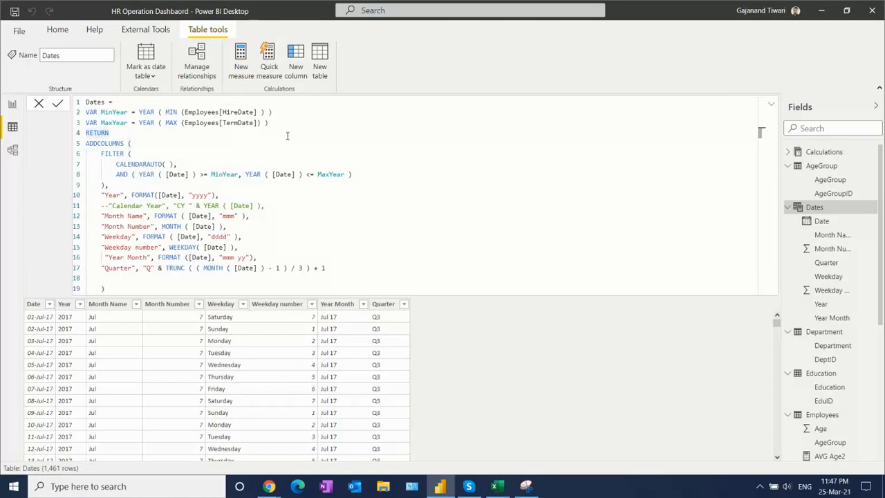
scroll(287, 136, up, 4)
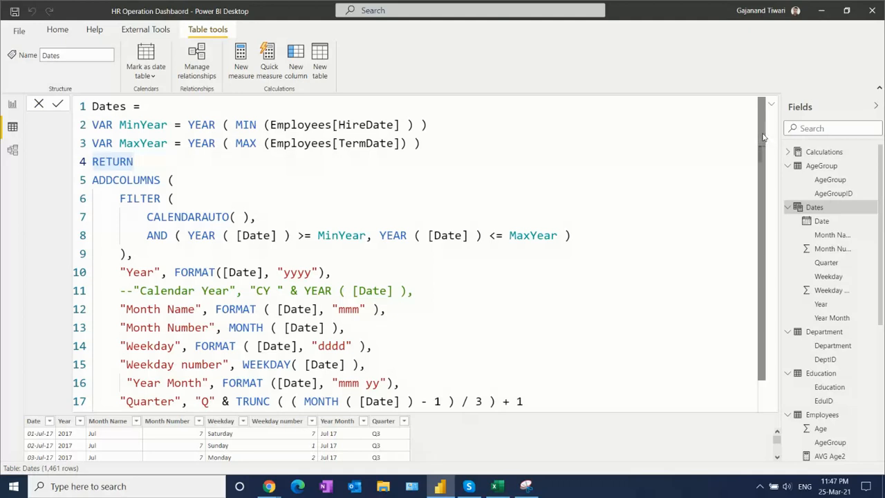
click(310, 184)
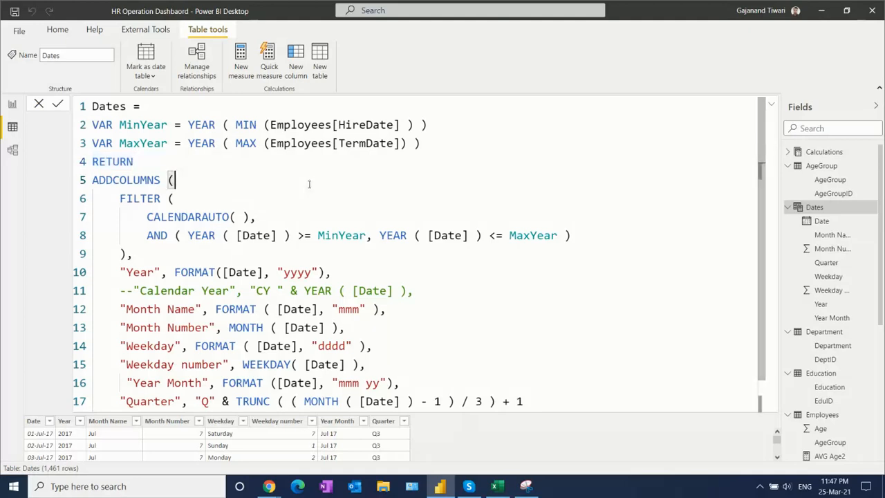
- Examine the MinYear and MaxYear variables and the year range condition in the Dates formula's FILTER
drag(94, 123, 411, 125)
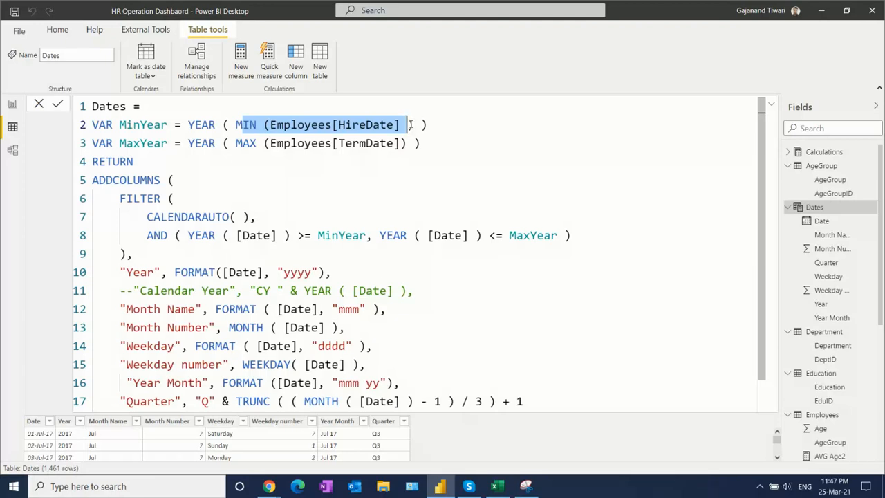
drag(120, 143, 457, 135)
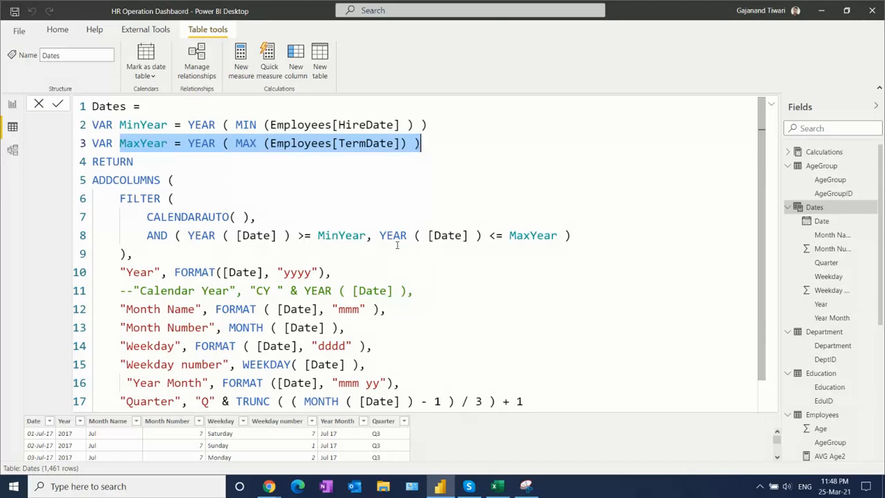
click(565, 235)
drag(565, 235, 291, 236)
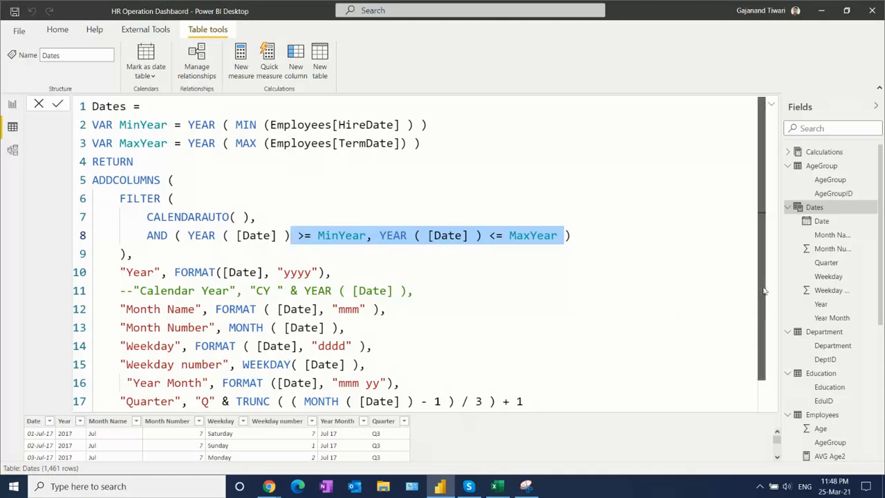
- Examine the TRUNC and MONTH expression that defines the Quarter column in the Dates formula
scroll(770, 350, down, 1)
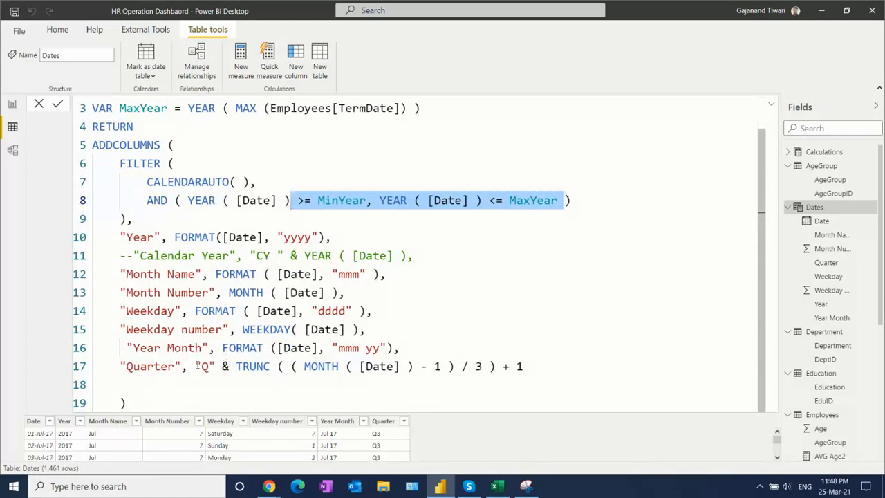
drag(237, 368, 270, 367)
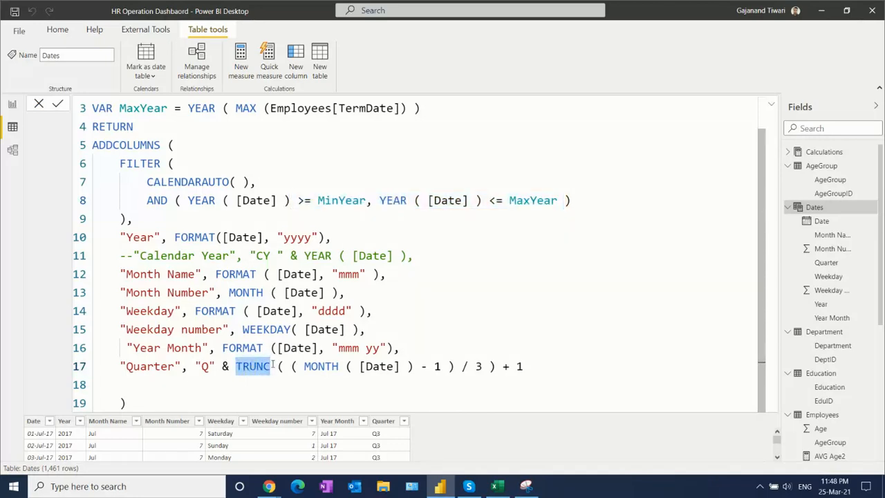
drag(291, 366, 561, 370)
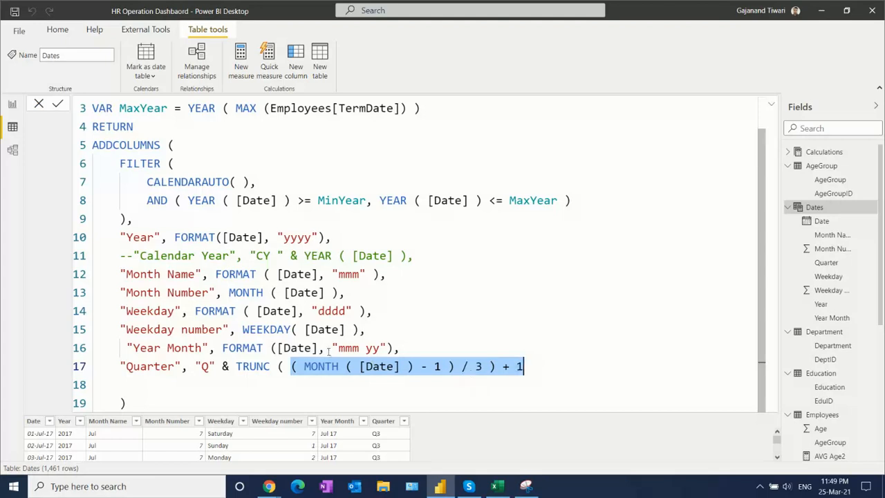
- Examine the Year Month, Weekday number, Weekday, Month Number and Month Name definitions in the Dates formula
drag(139, 348, 416, 347)
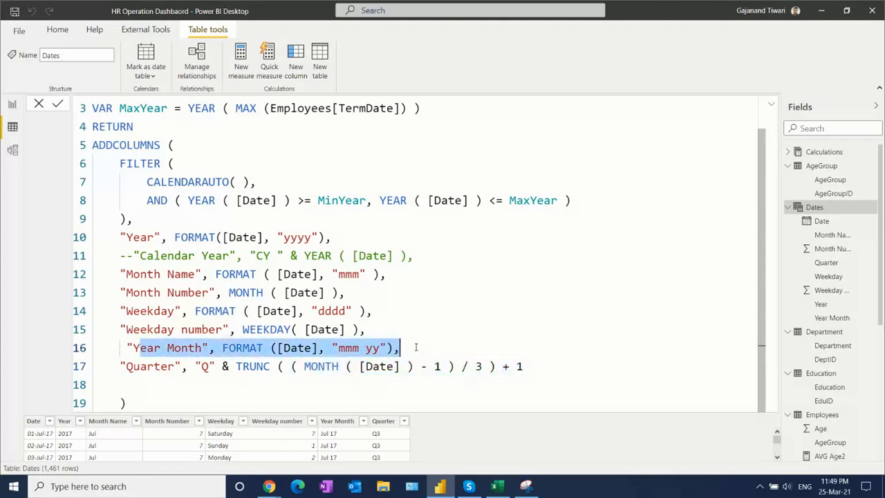
drag(122, 326, 374, 328)
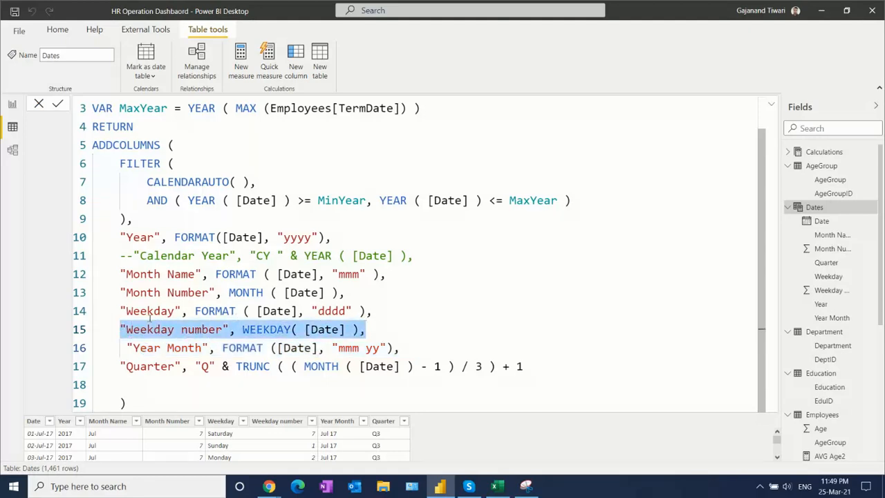
drag(126, 312, 374, 312)
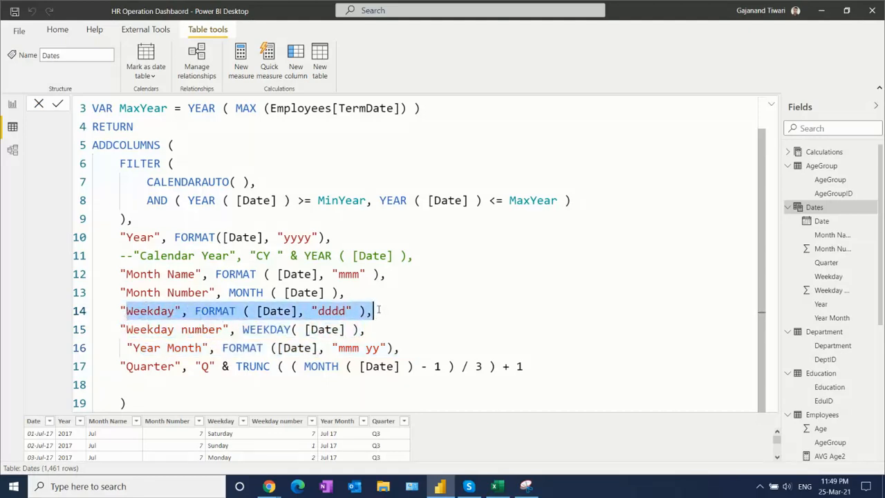
drag(122, 292, 346, 292)
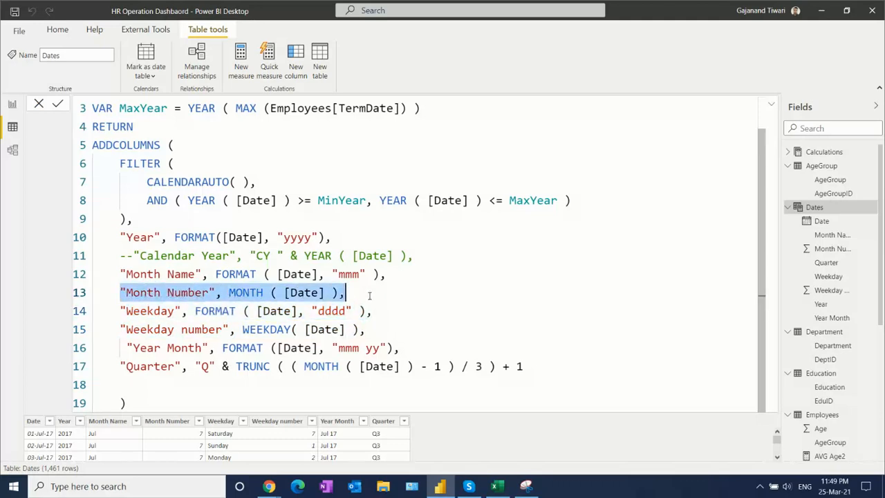
click(122, 274)
drag(151, 272, 402, 274)
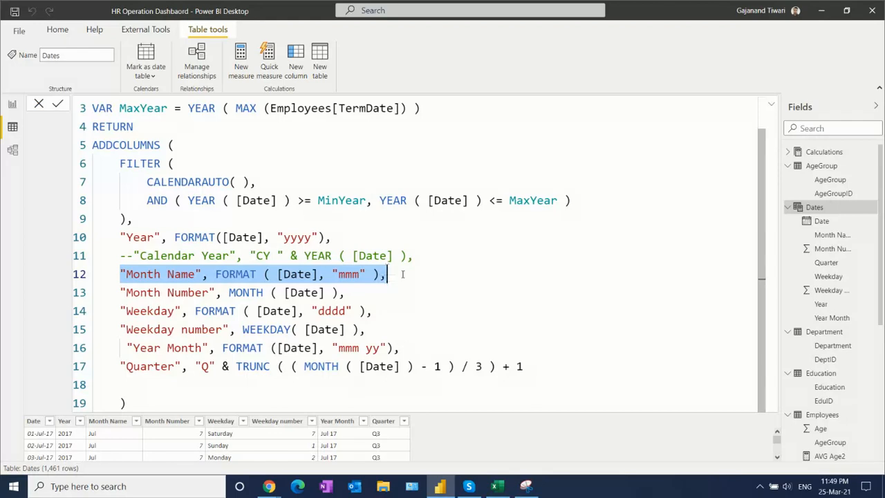
click(464, 285)
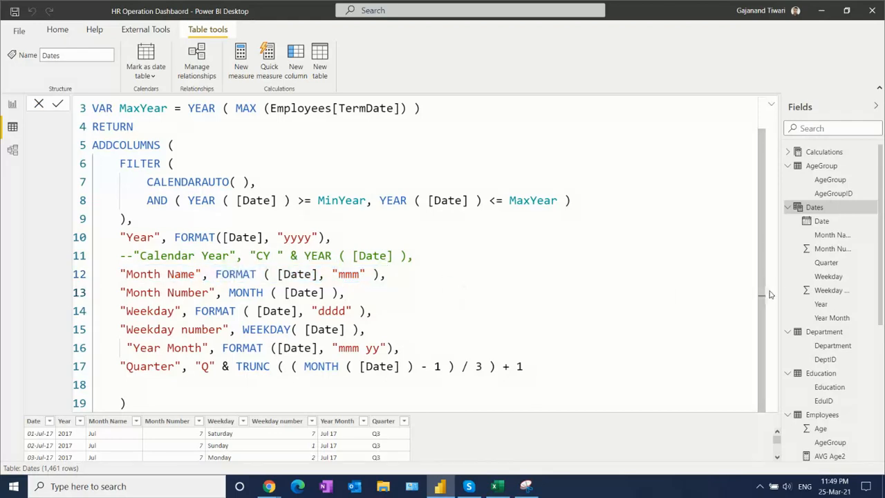
click(195, 387)
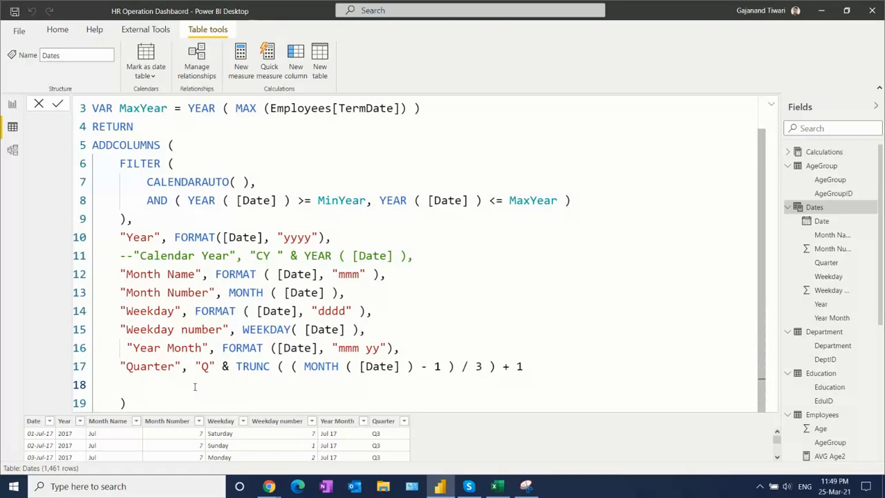
- Collapse the Dates formula and inspect the Date column's values and sort and filter options
click(771, 103)
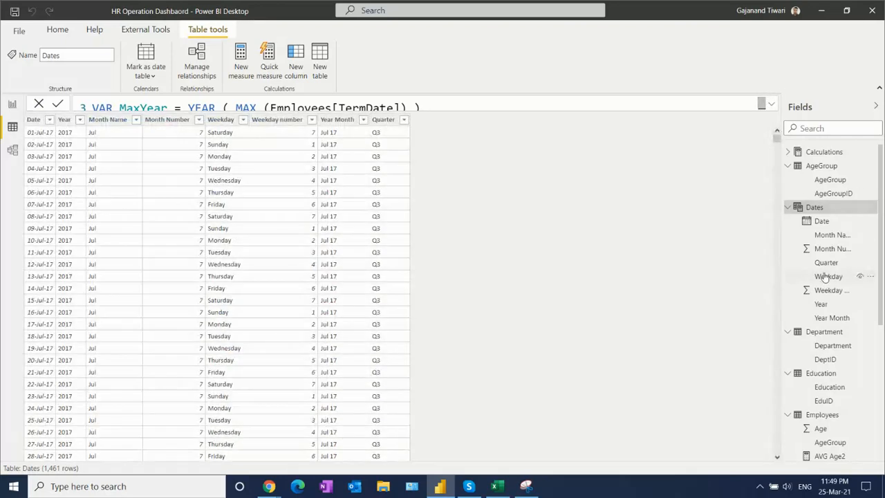
click(822, 222)
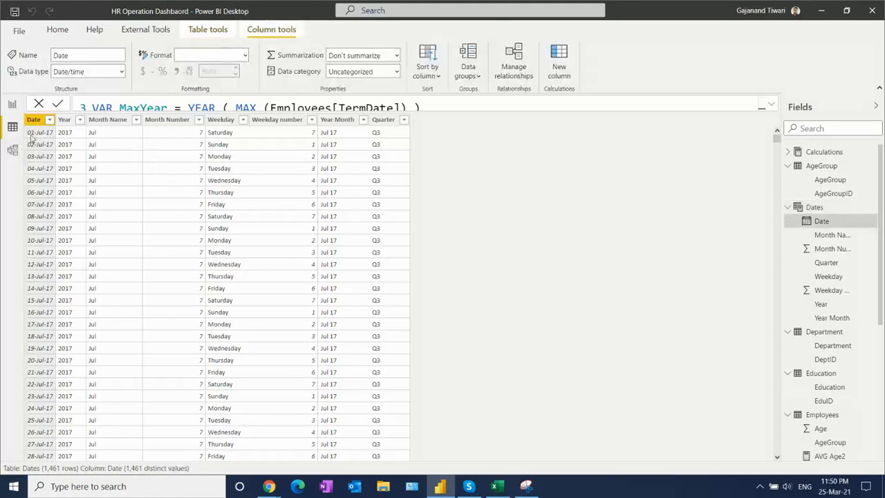
click(49, 121)
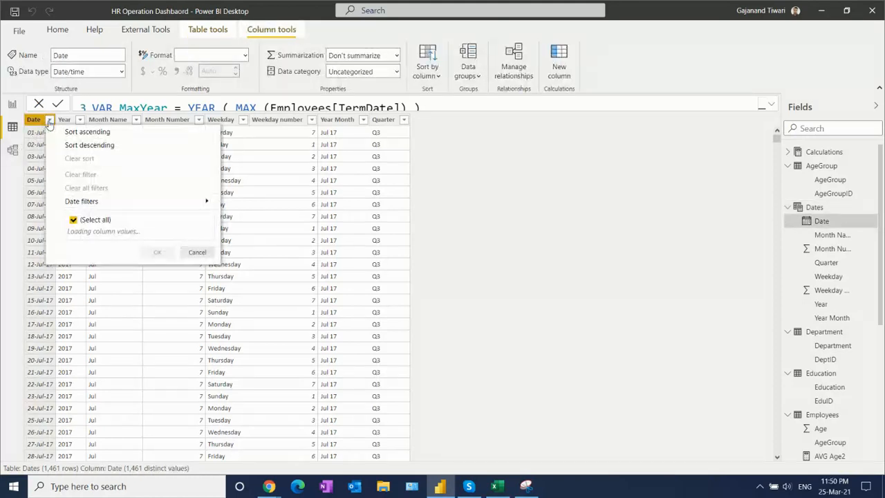
click(513, 232)
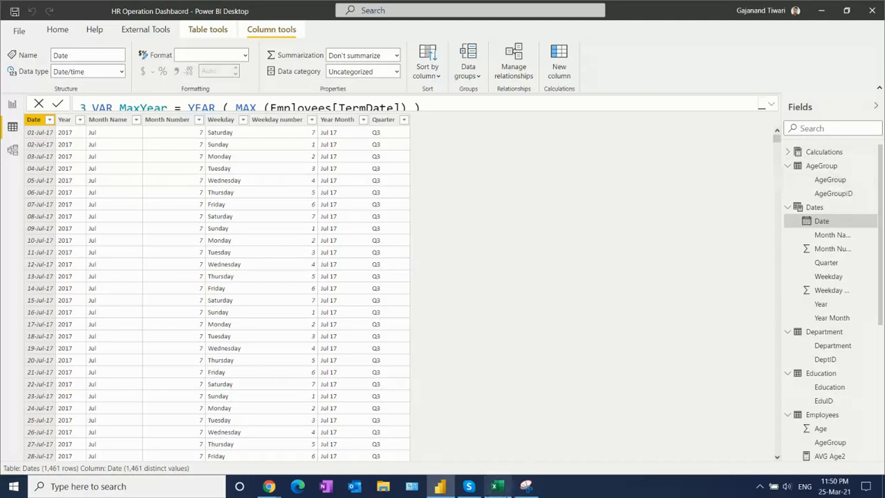
- Switch to the HR Operation Dashboard workbook in Excel and copy the AgeGroupID and AgeGroup table in A2:B5
click(505, 492)
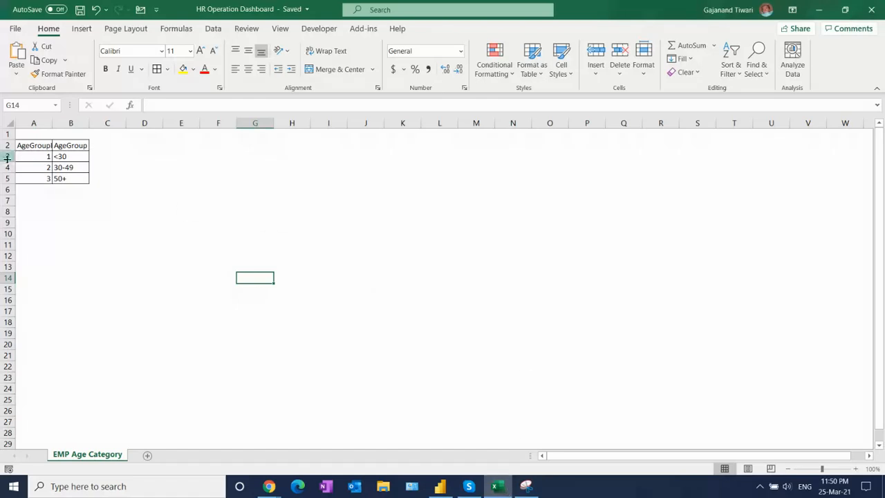
click(50, 146)
drag(58, 147, 71, 179)
key(ctrl+c)
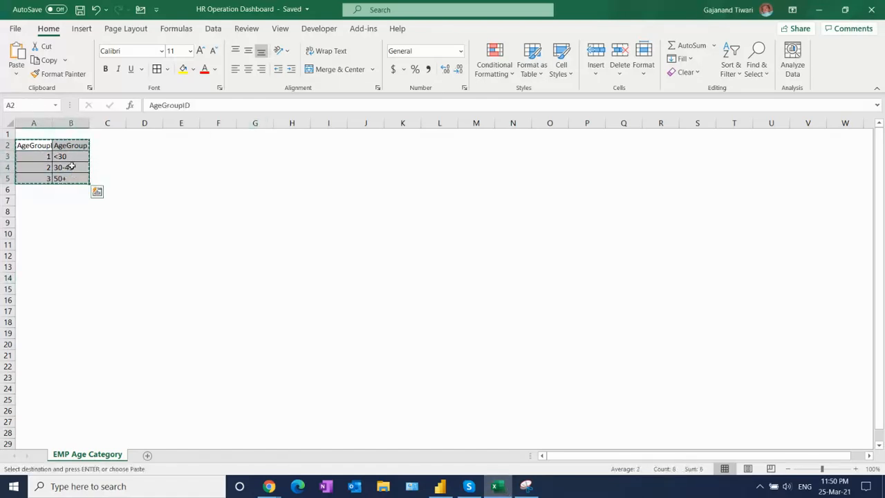
- Switch back to Power BI Desktop, paste the copied age group data into a new manually entered table, and load it as Table
key(alt+Tab)
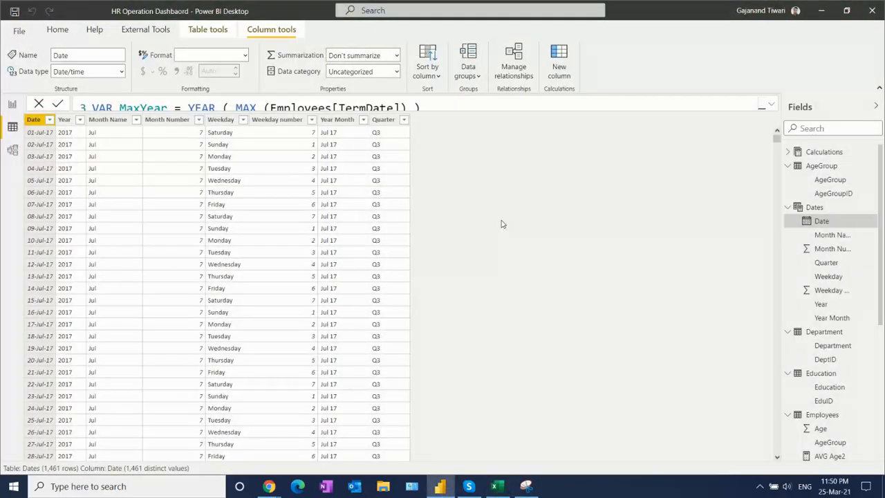
click(56, 30)
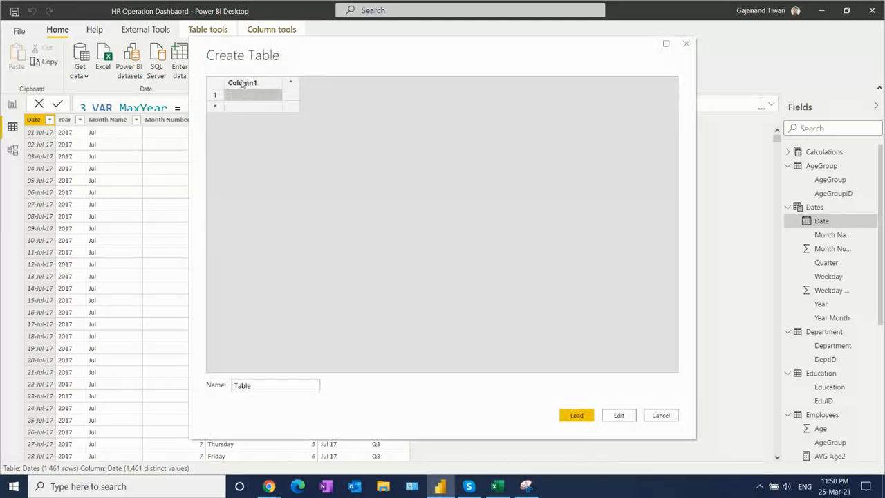
key(ctrl+v)
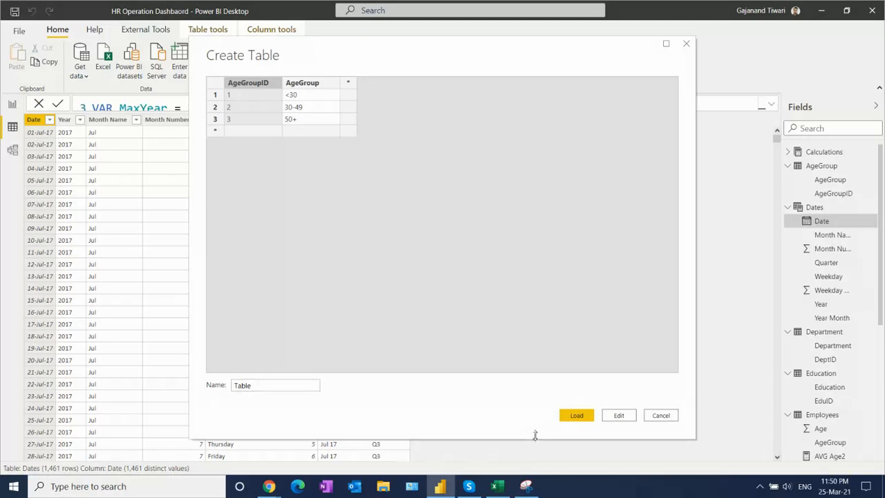
click(584, 418)
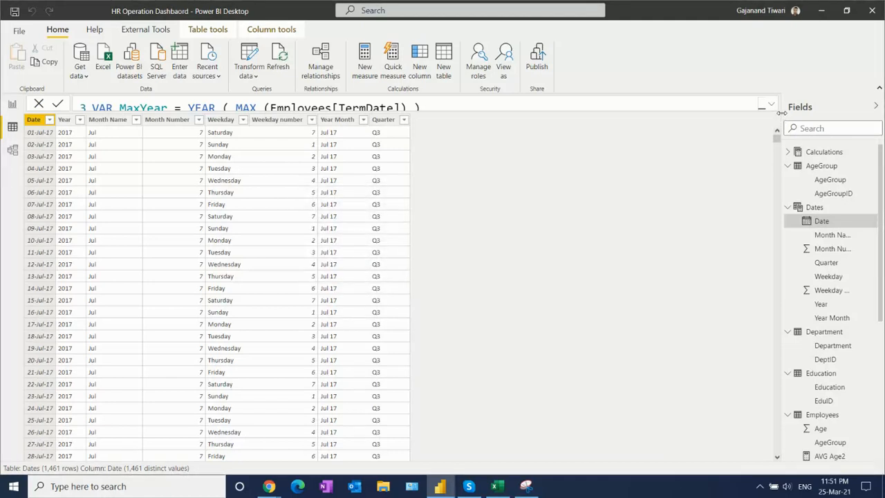
- Widen the field list and expand the newly loaded Table to view its columns
drag(782, 113, 675, 113)
drag(880, 247, 883, 384)
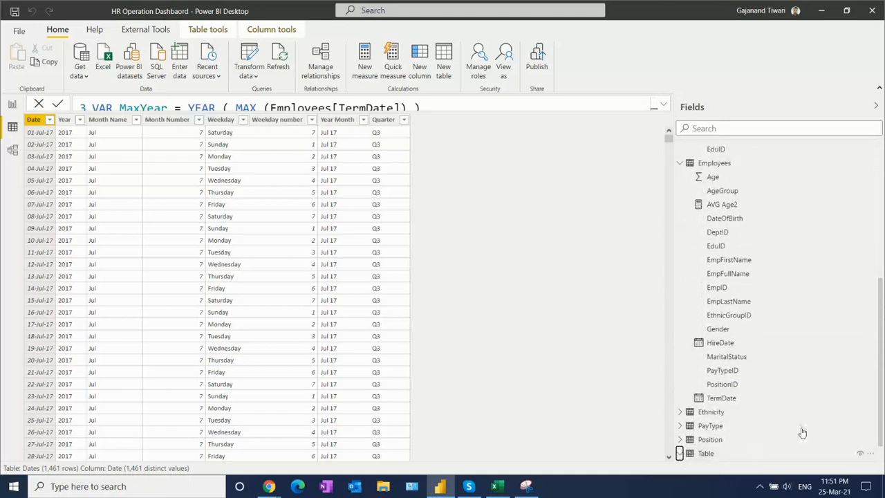
click(705, 453)
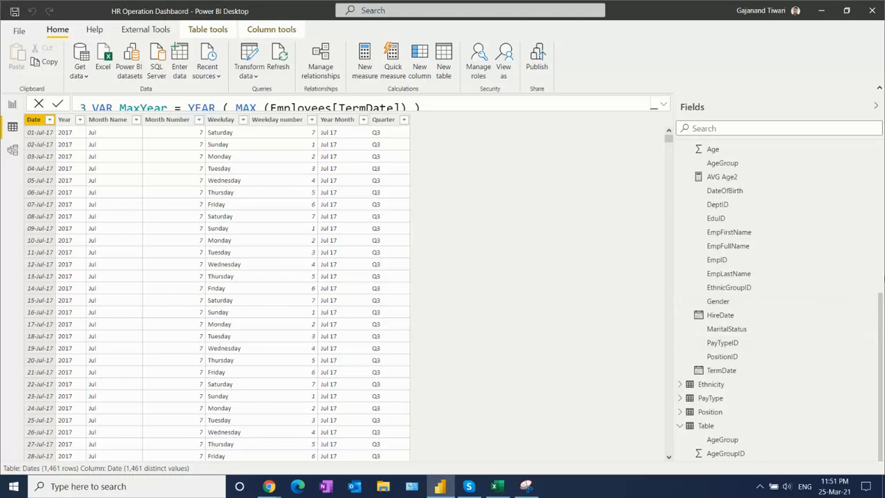
- Look through the Department fields and the Education table's degree categories
scroll(882, 306, up, 7)
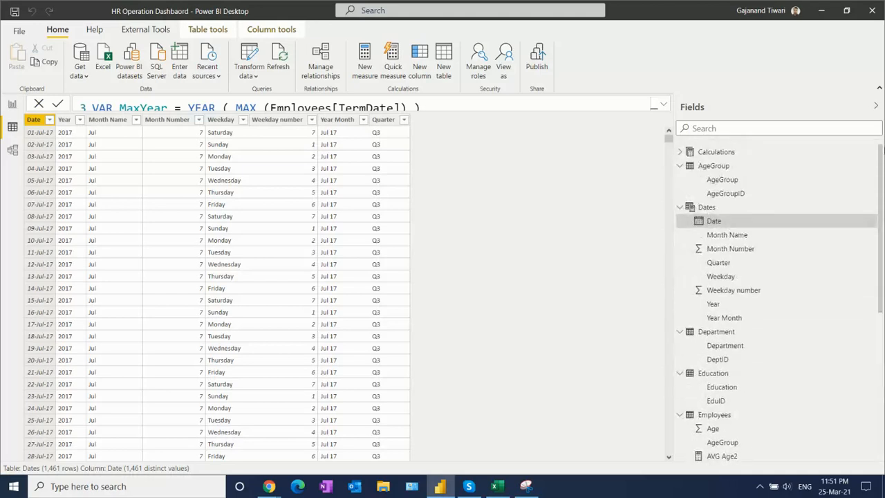
click(737, 351)
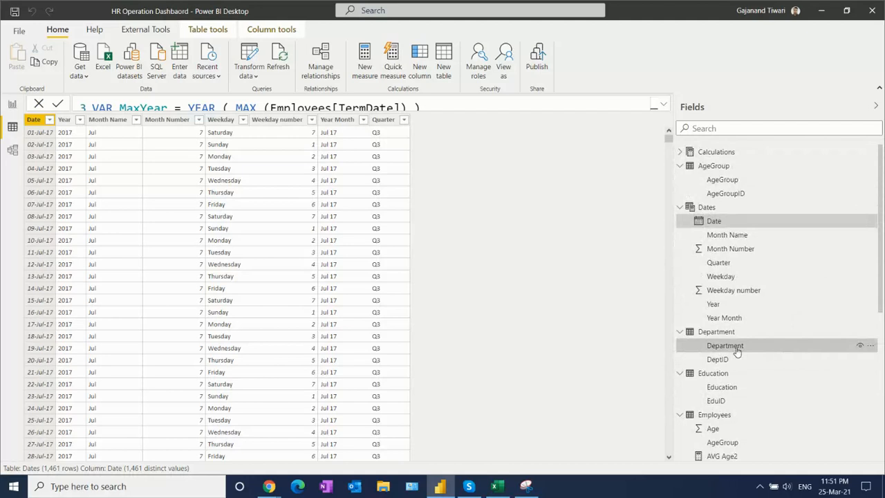
click(719, 391)
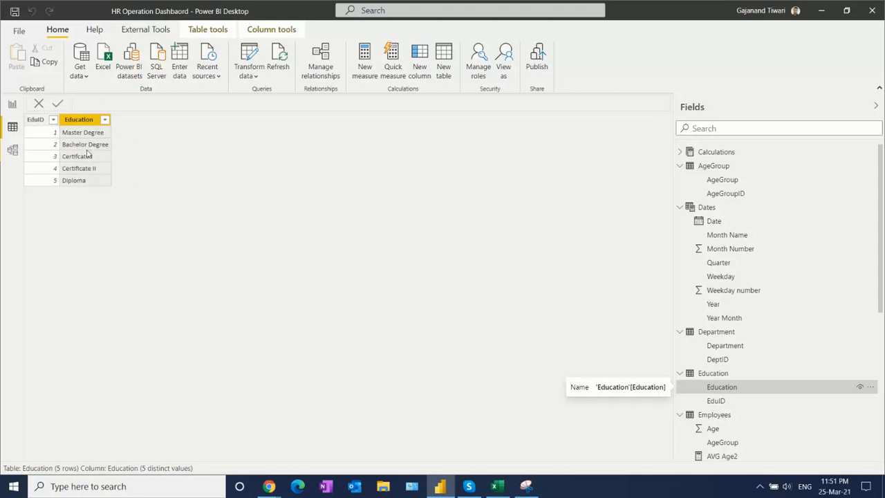
drag(884, 201, 883, 266)
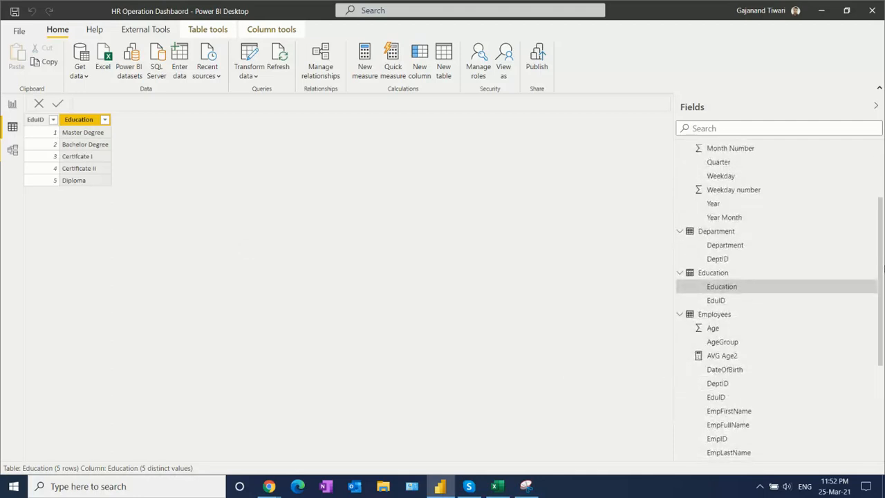
- Open the data model diagram, upgrade it to the new model view, and collapse its object properties
click(13, 150)
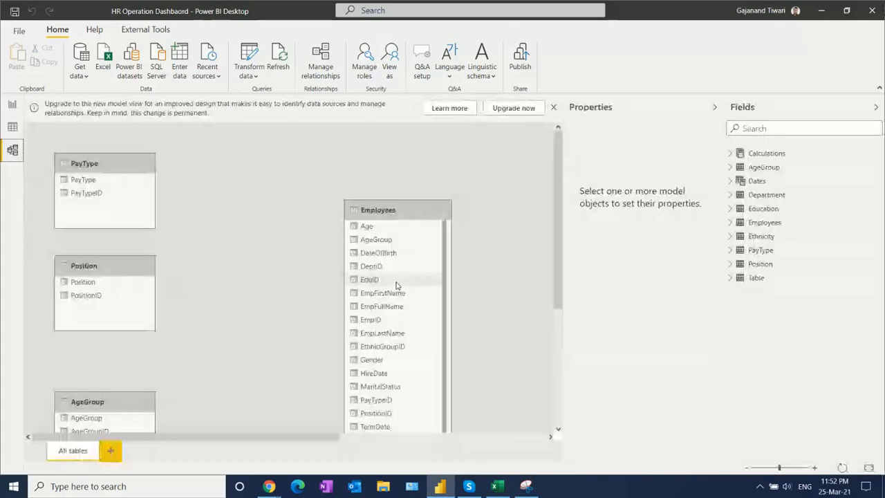
click(515, 108)
click(715, 107)
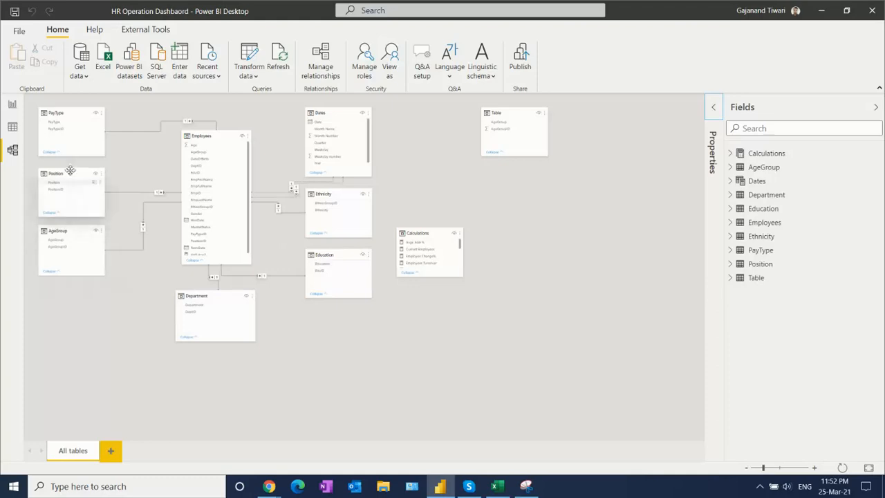
- Return to the HR Operation Summary report page and view the Pay Type slicer's options without choosing any
click(16, 130)
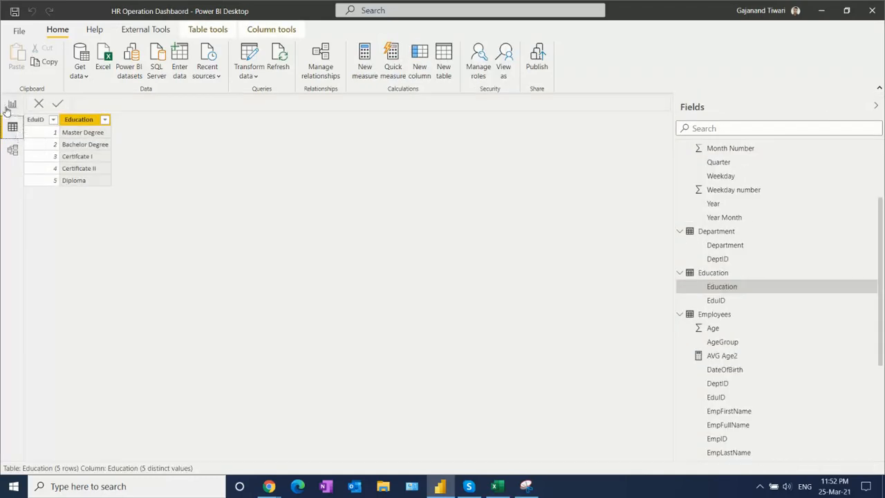
click(13, 106)
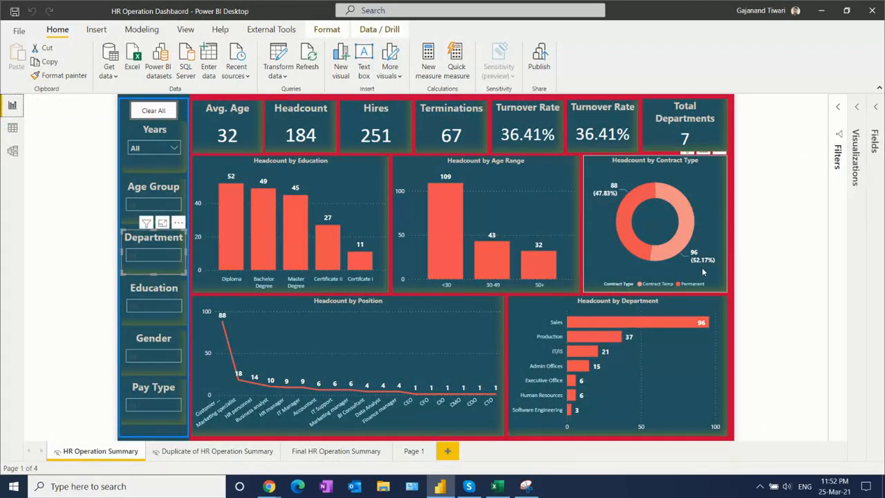
click(154, 408)
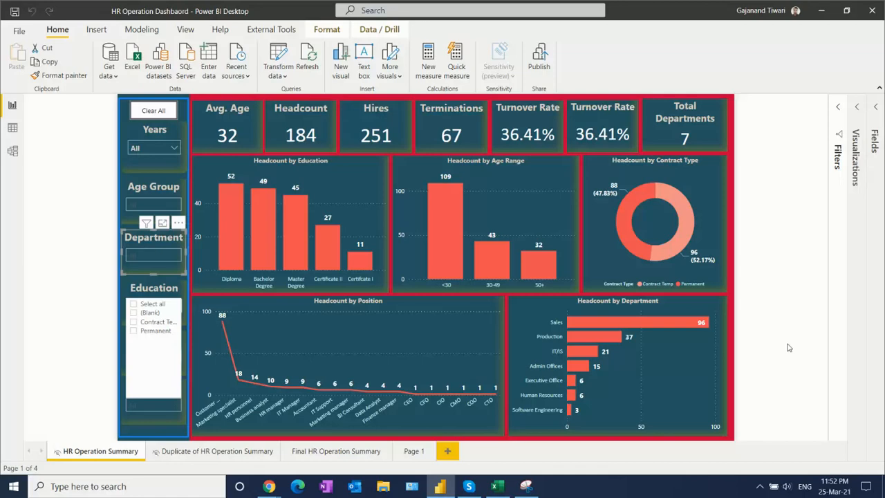
click(789, 348)
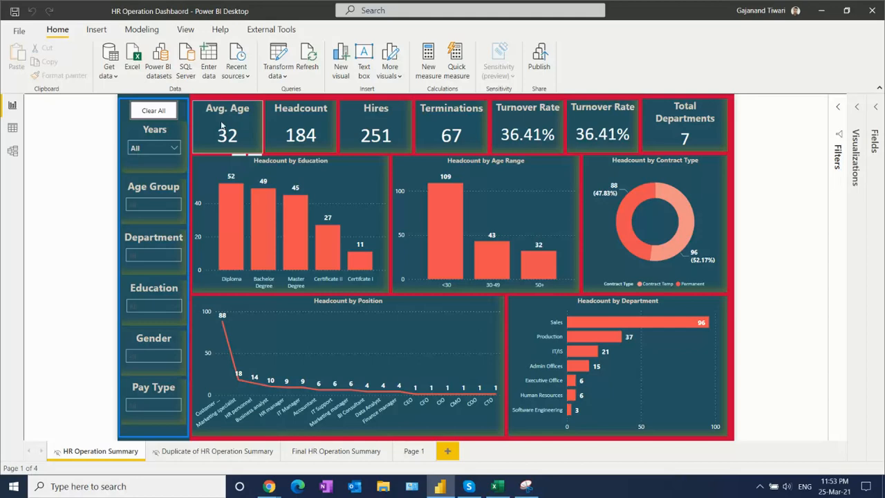
- Select the Avg. Age card and open its Avge AGE % measure from the Calculations table
click(224, 119)
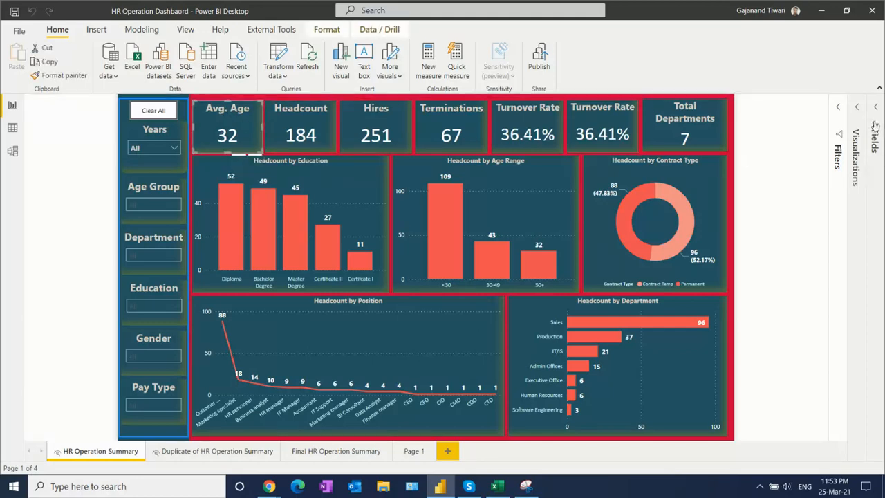
click(877, 110)
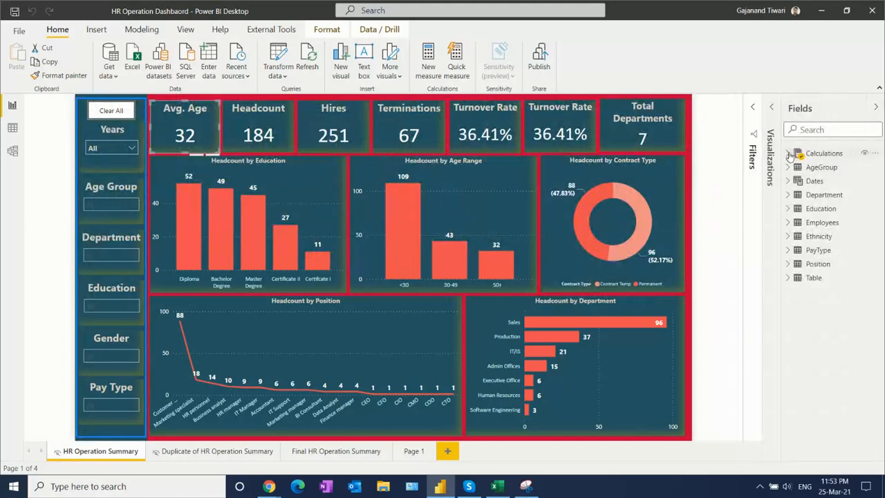
click(787, 153)
click(837, 169)
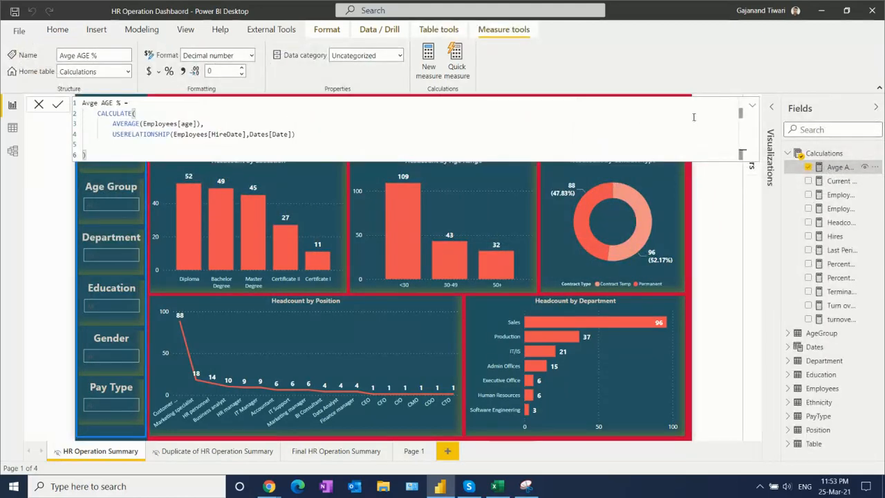
- Enlarge the Avge AGE % formula and examine its USERELATIONSHIP expression between Employees[HireDate] and Dates[Date]
click(754, 106)
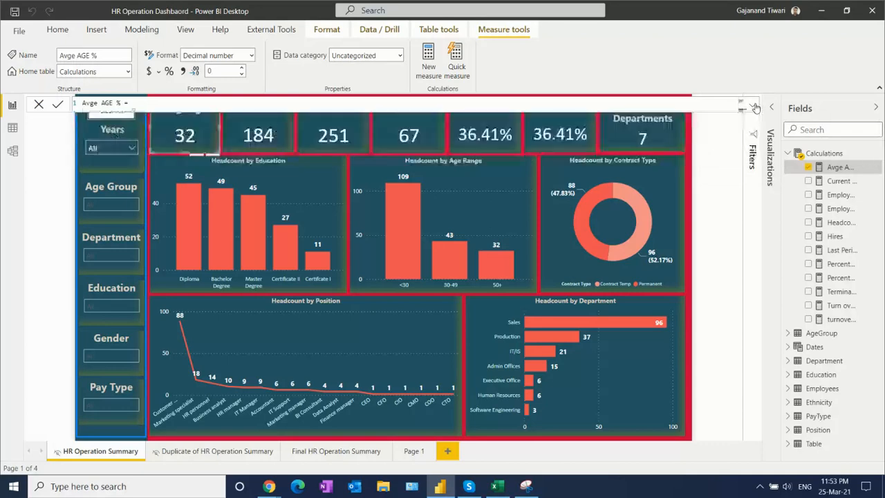
click(754, 107)
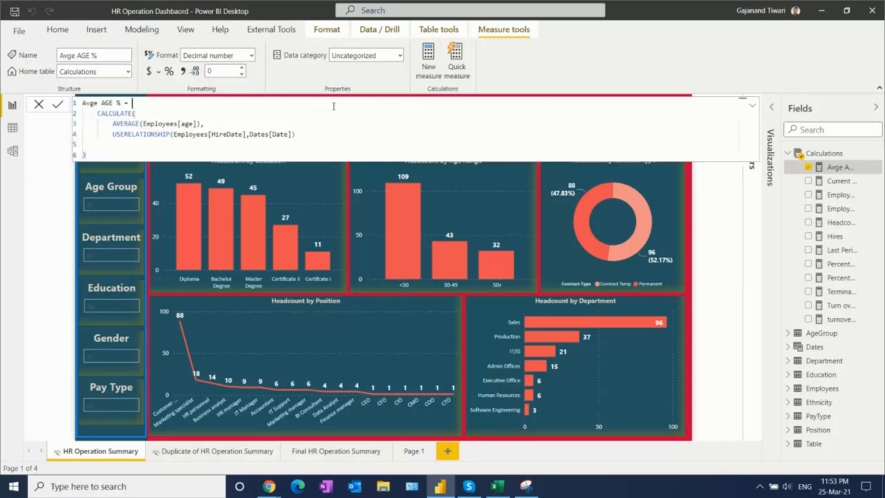
ctrl+scroll(334, 106, up, 2)
ctrl+scroll(333, 106, up, 2)
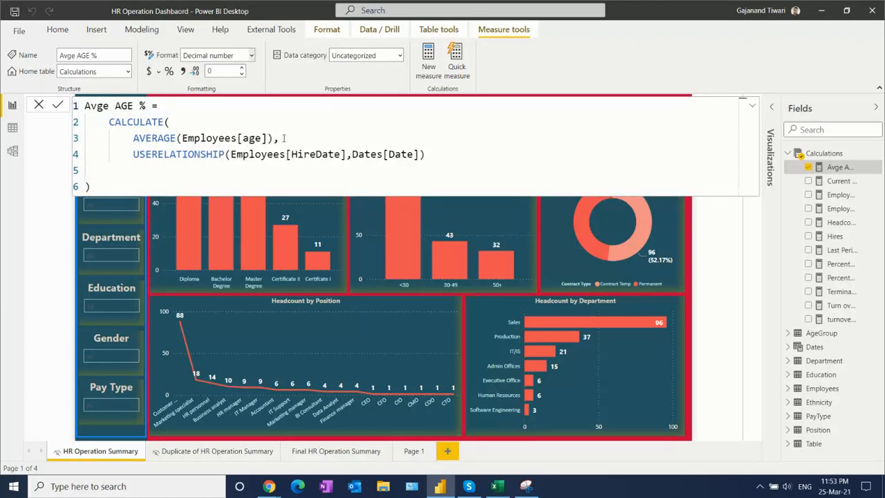
drag(134, 154, 439, 156)
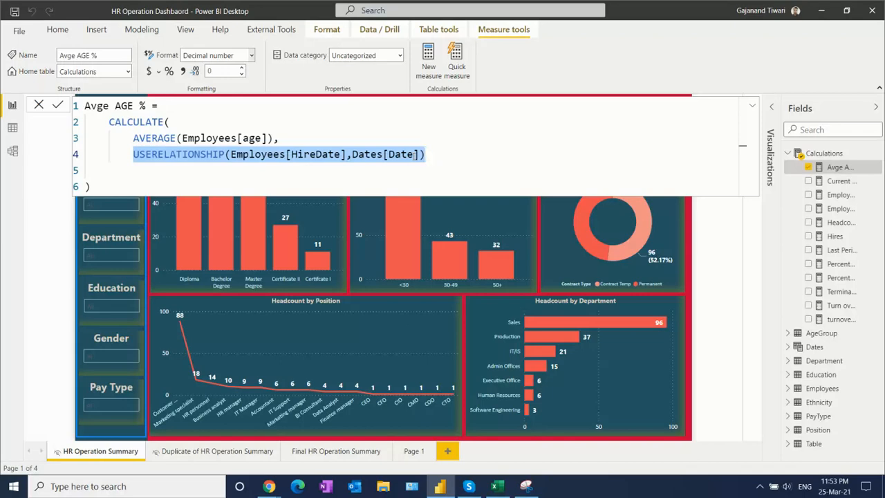
- Examine the DAX formulas of the Current Employees and Employee Change% measures in the fully expanded formula area
click(753, 109)
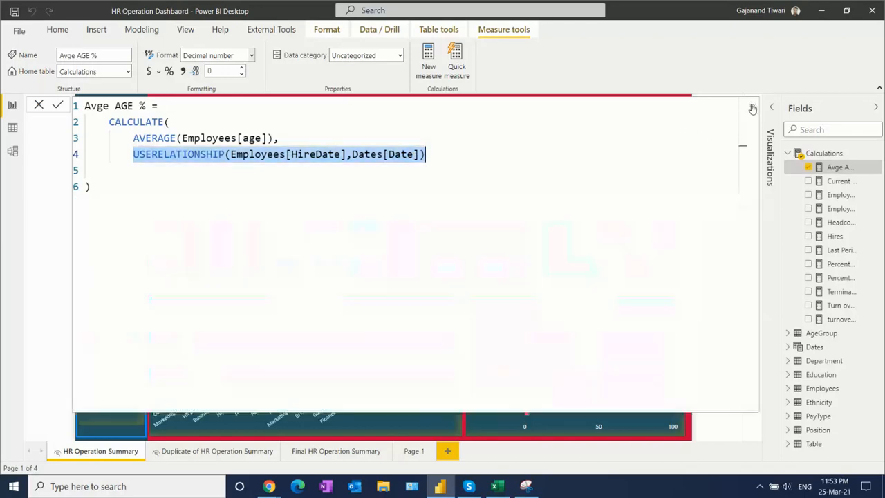
click(837, 181)
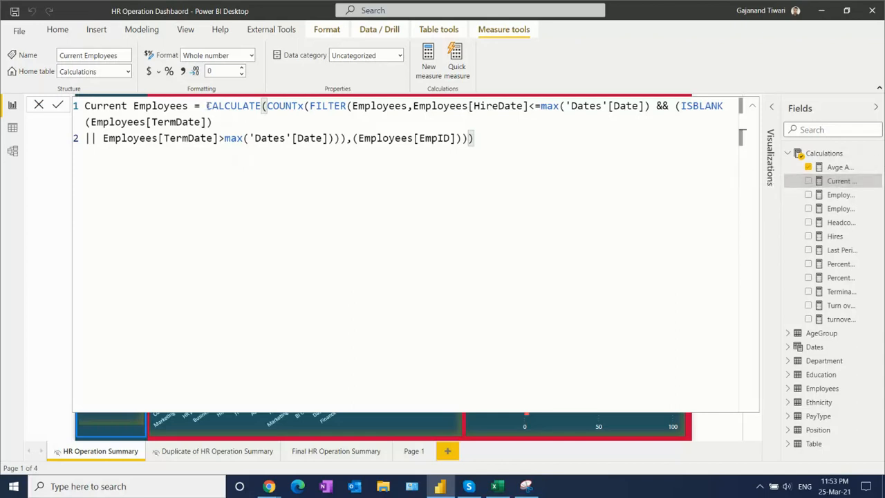
drag(205, 106, 251, 106)
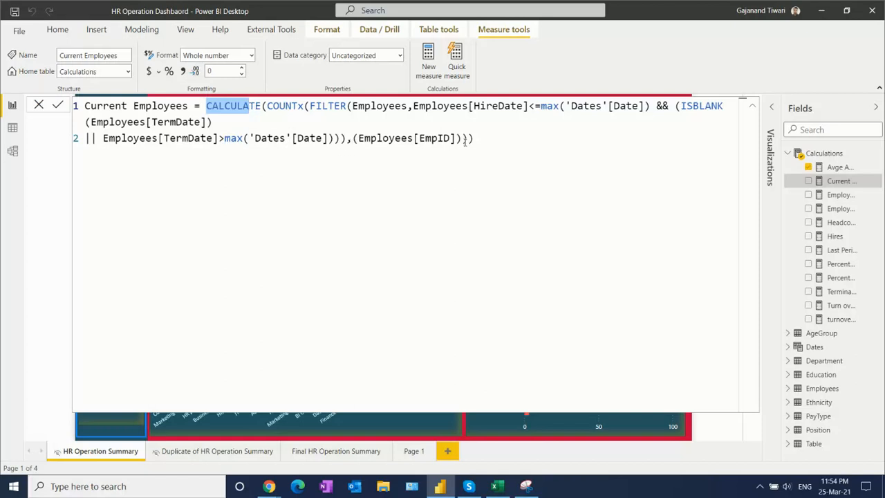
click(480, 188)
drag(516, 145, 205, 106)
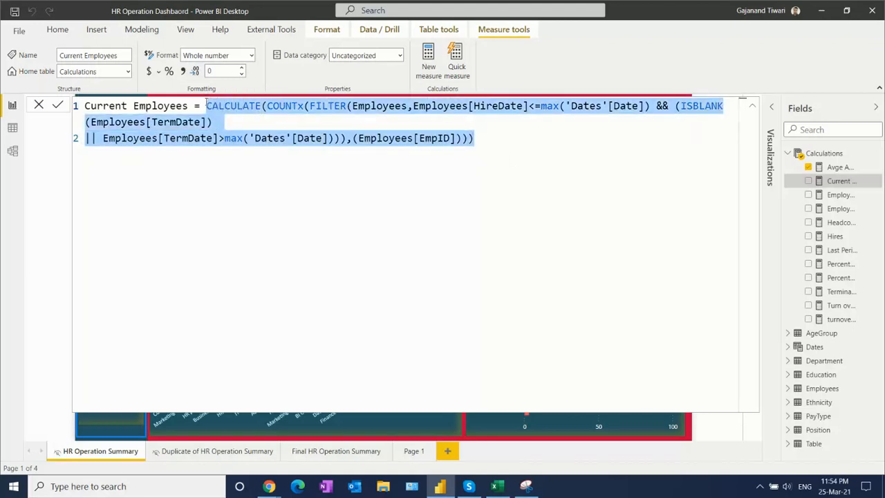
click(606, 218)
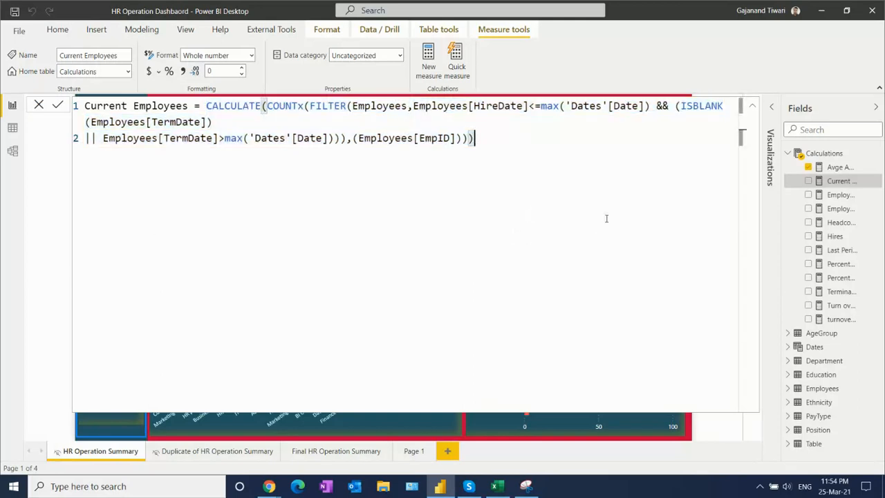
click(838, 198)
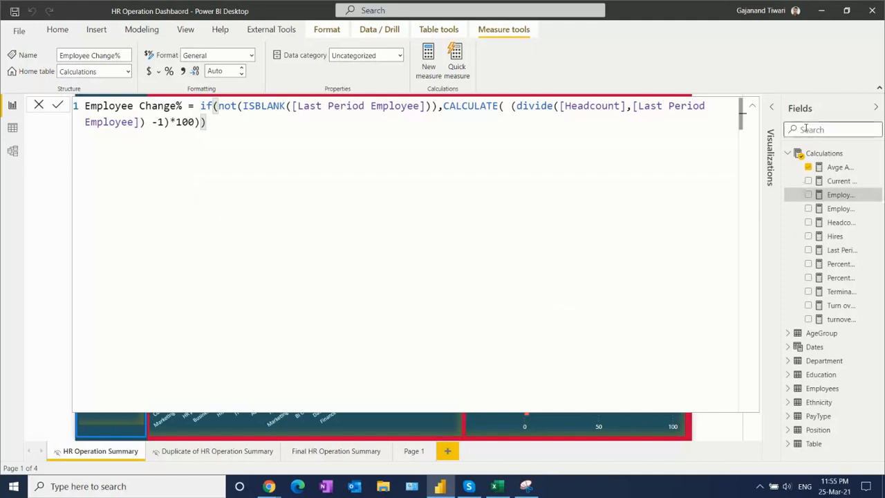
- Collapse the Employee Change% formula, open the Employees Turnover measure and examine its full DAX formula
click(753, 108)
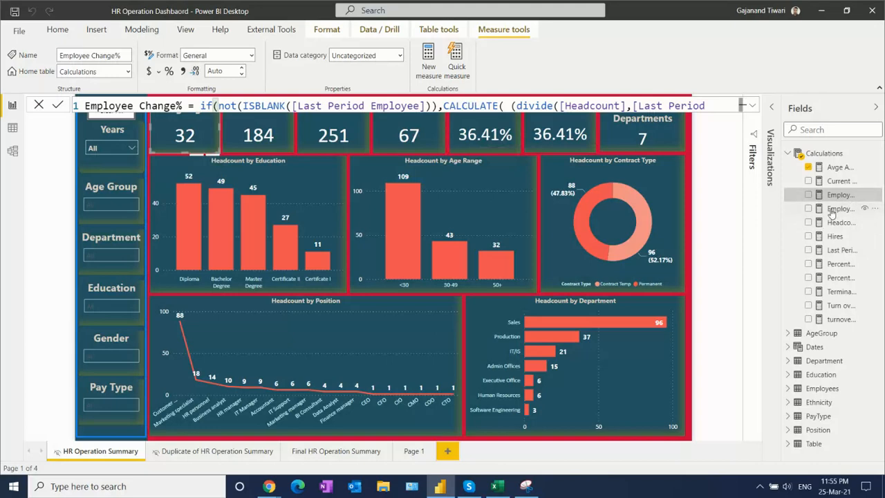
click(834, 210)
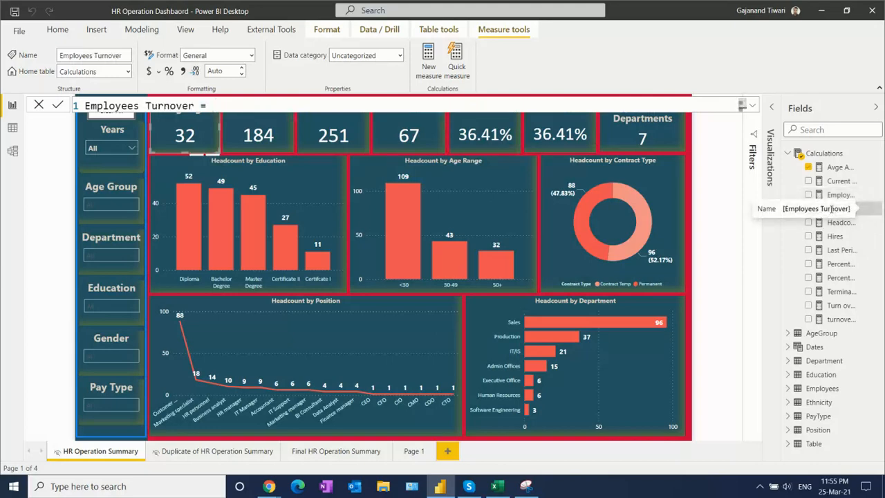
click(753, 107)
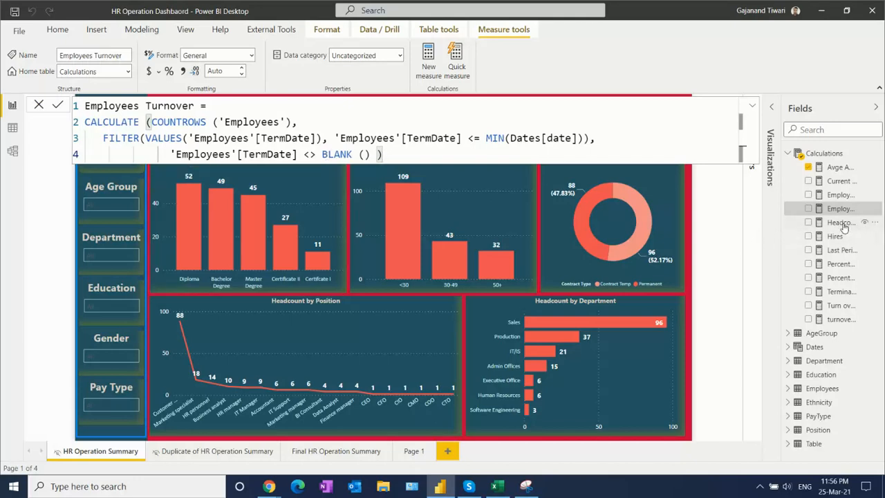
- Examine the DAX formulas of the Headcount and Hires measures, highlighting Headcount's whole CALCULATE expression
click(841, 222)
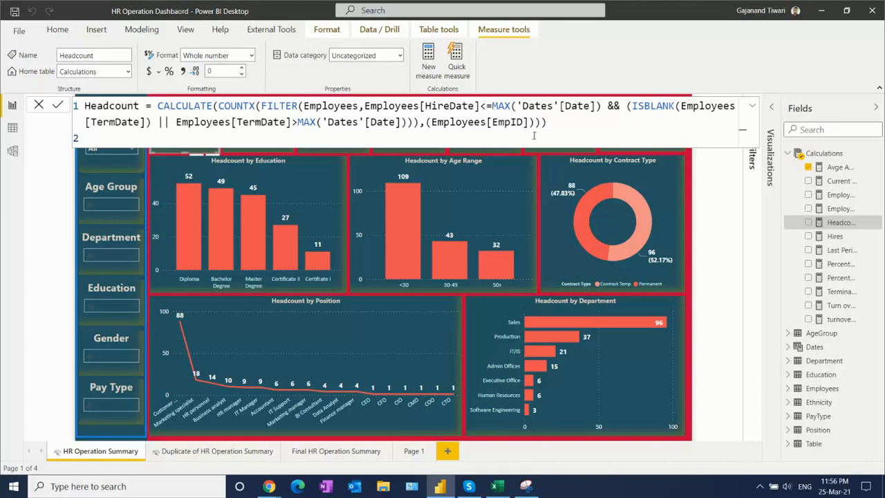
drag(547, 123, 155, 104)
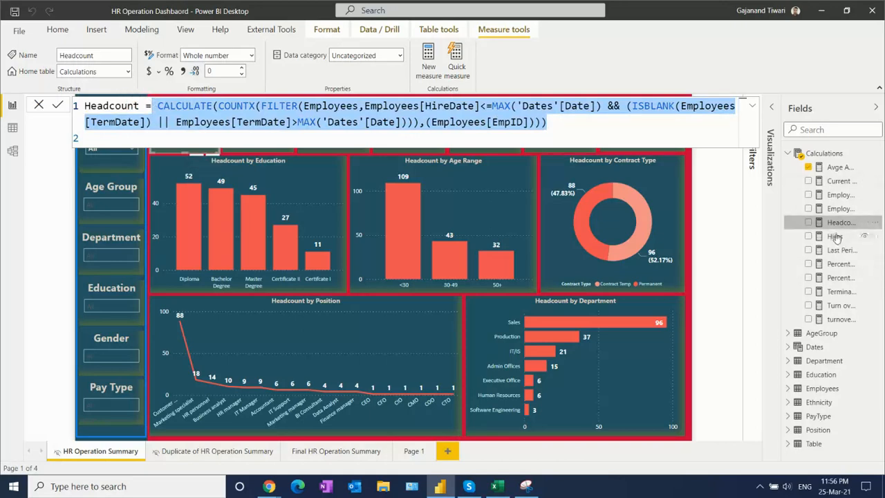
click(835, 237)
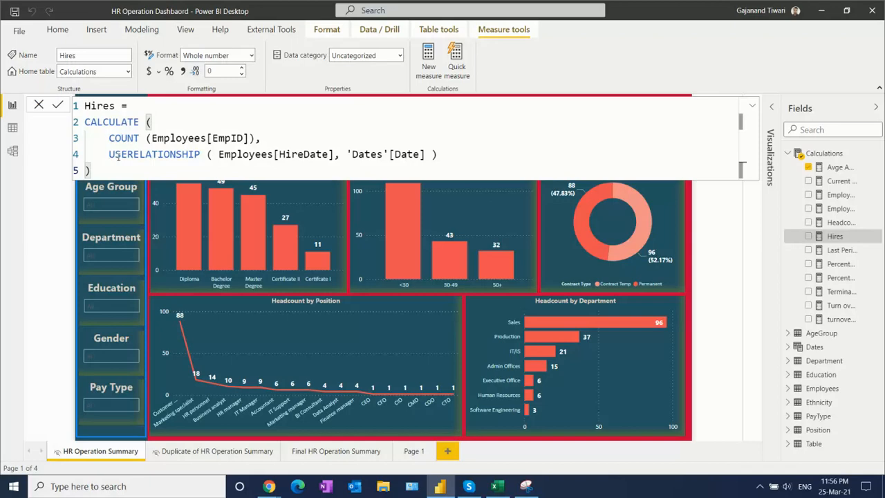
- Open the Last Period Employee measure and examine its _MinDate variable, highlighting the MINX expression and 'Dates'[Date]
click(841, 252)
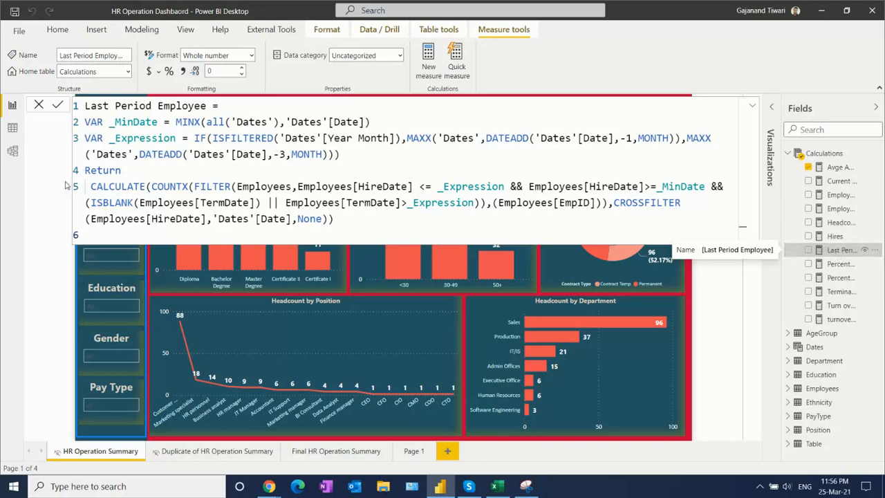
double_click(143, 122)
drag(175, 122, 291, 122)
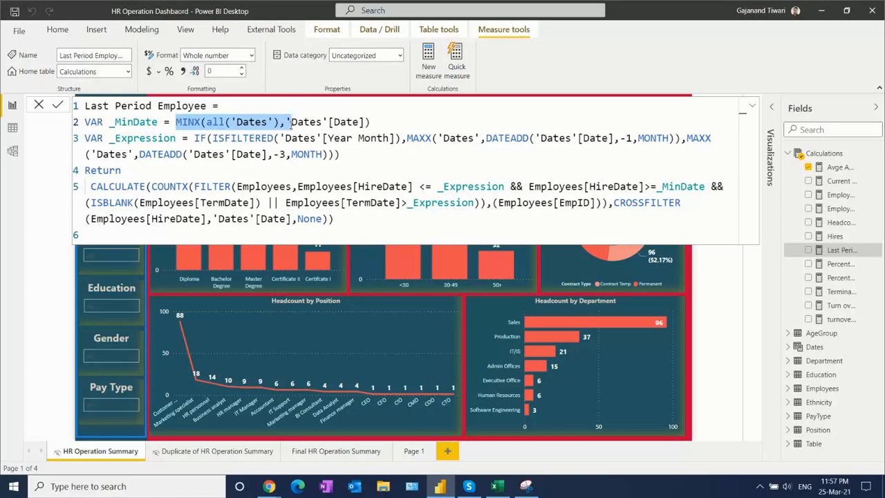
drag(181, 121, 280, 122)
drag(285, 122, 377, 122)
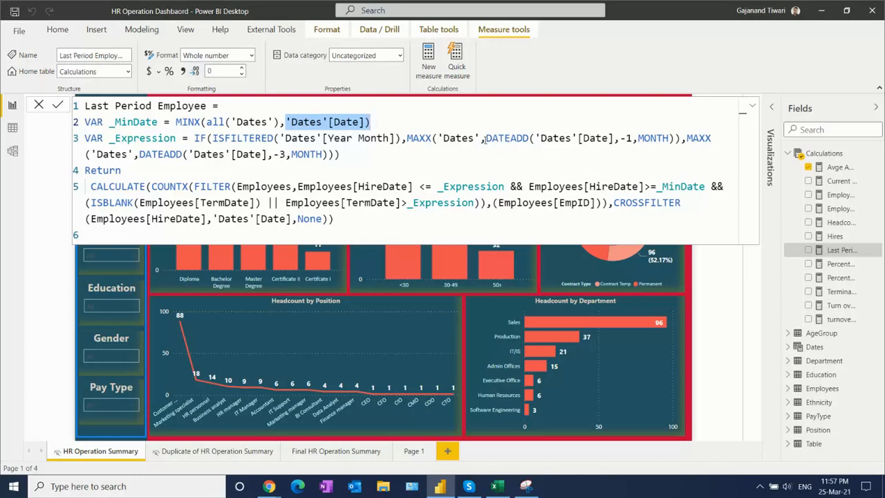
- Examine the DATEADD part of Last Period Employee's _Expression variable and the None argument of its CROSSFILTER function
drag(485, 138, 677, 138)
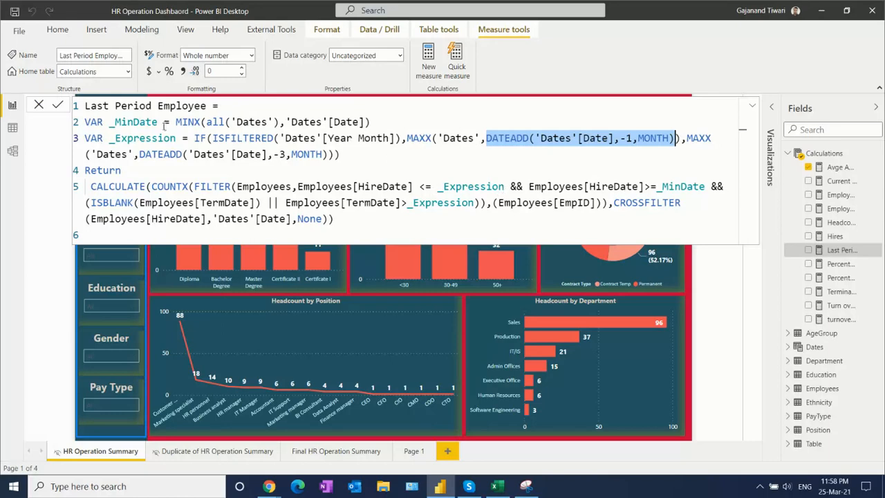
click(344, 158)
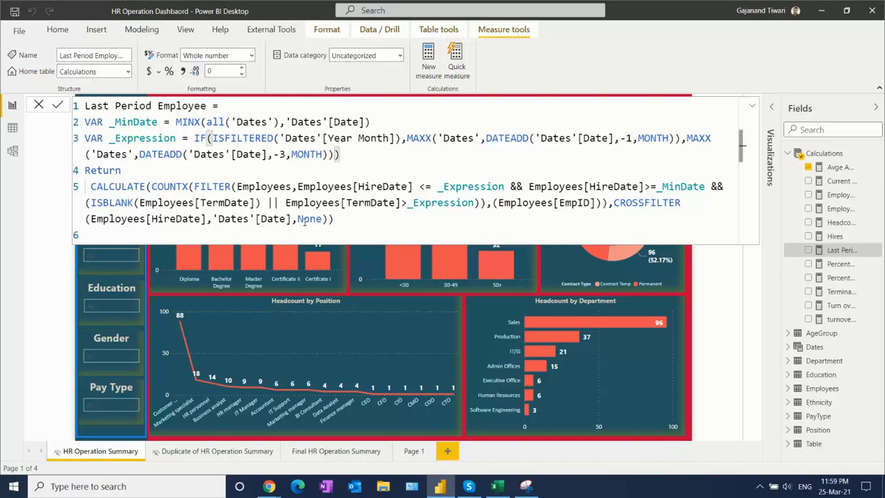
drag(298, 219, 324, 219)
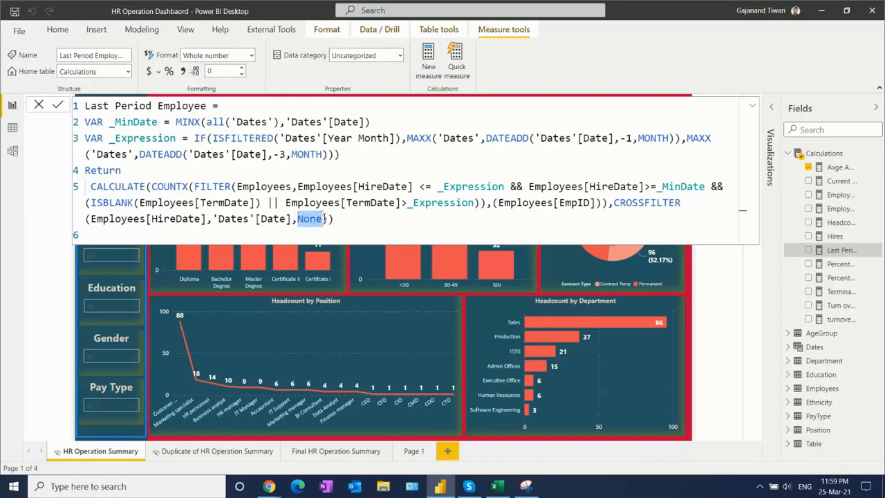
click(346, 218)
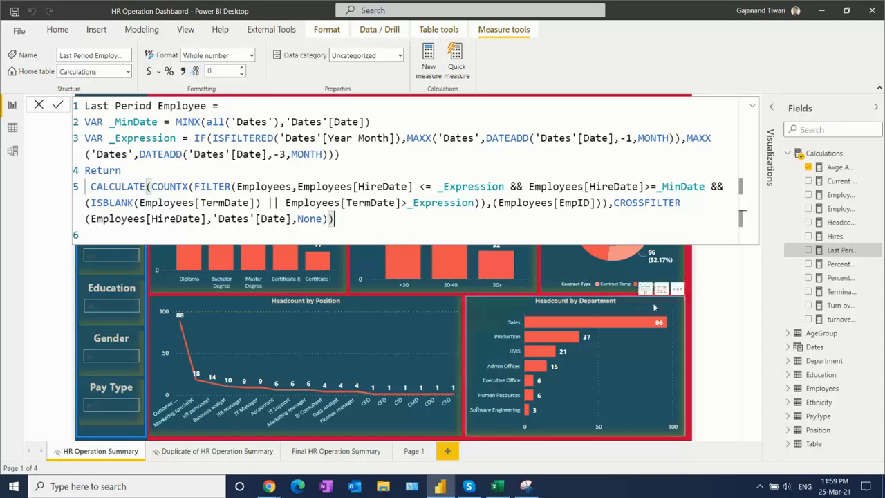
- Examine the DAX formulas of the Percentage Female and Percentage Male measures in the Calculations table
click(839, 268)
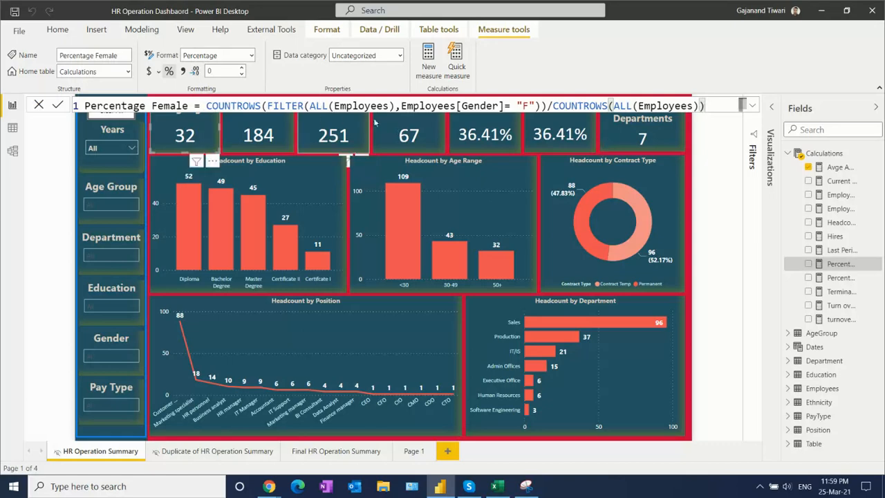
click(540, 105)
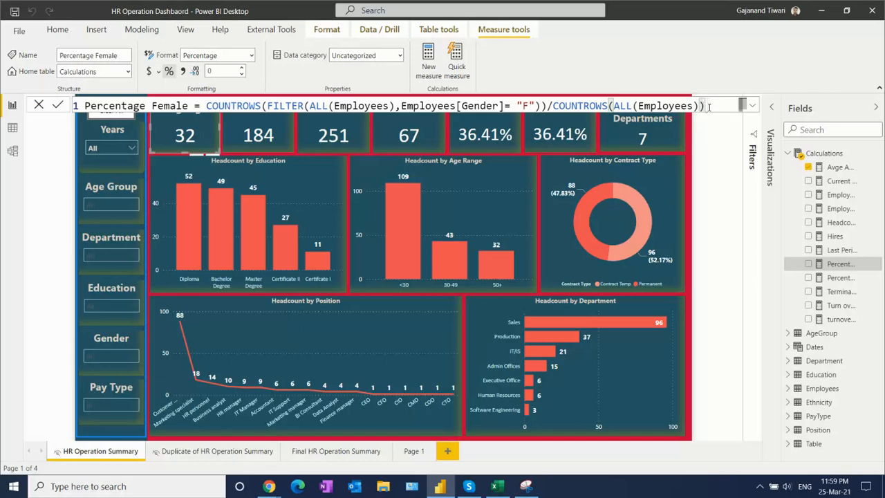
click(206, 105)
drag(206, 105, 84, 105)
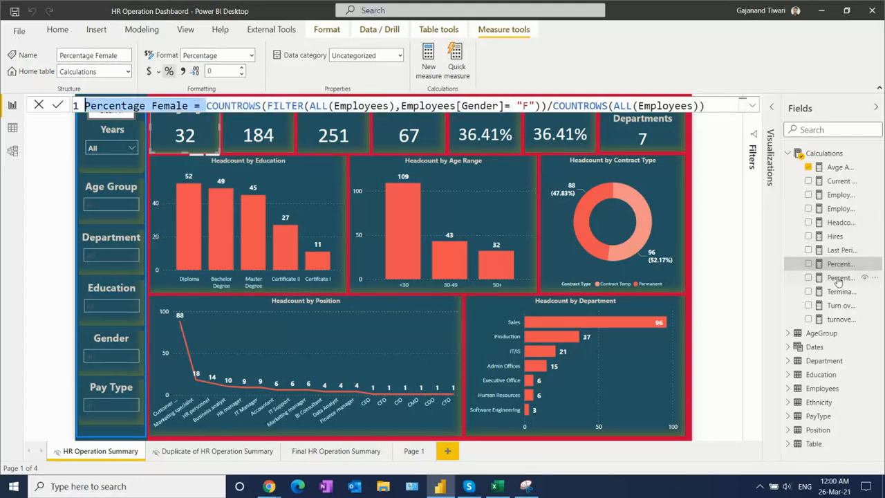
click(839, 278)
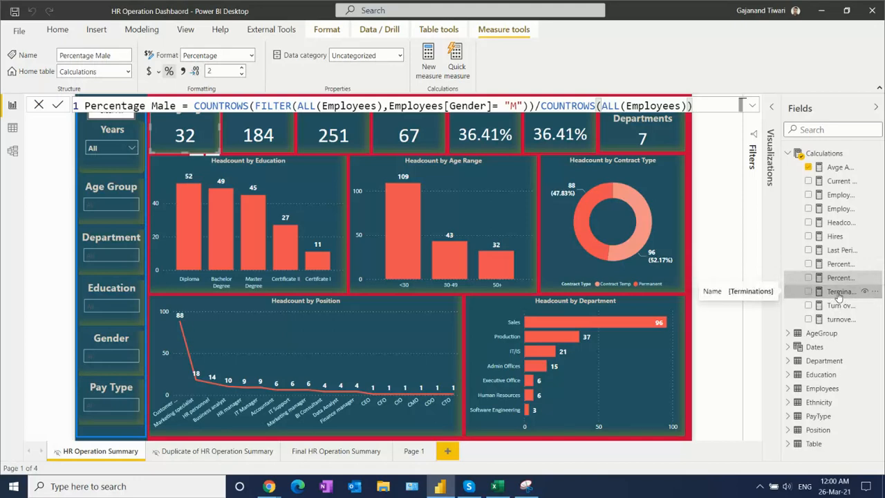
- Open the Terminations measure, expand its formula and examine the Employees[TermDate] column inside the ISBLANK condition
click(839, 292)
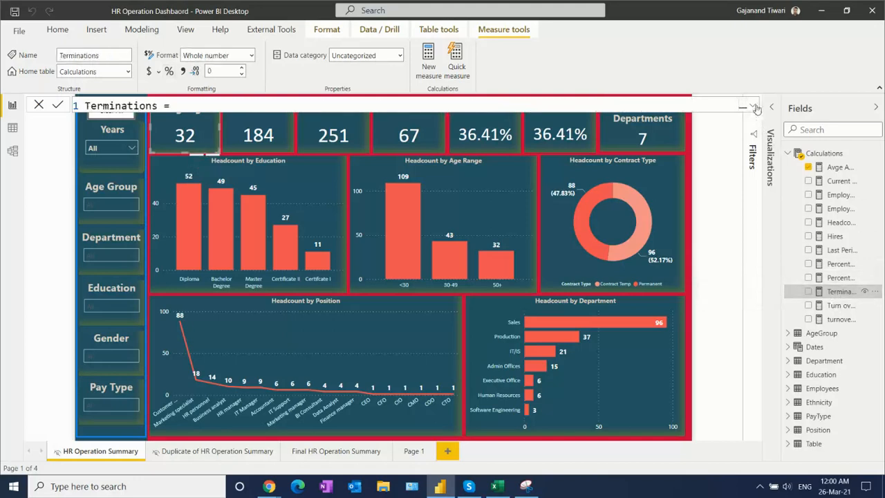
click(755, 106)
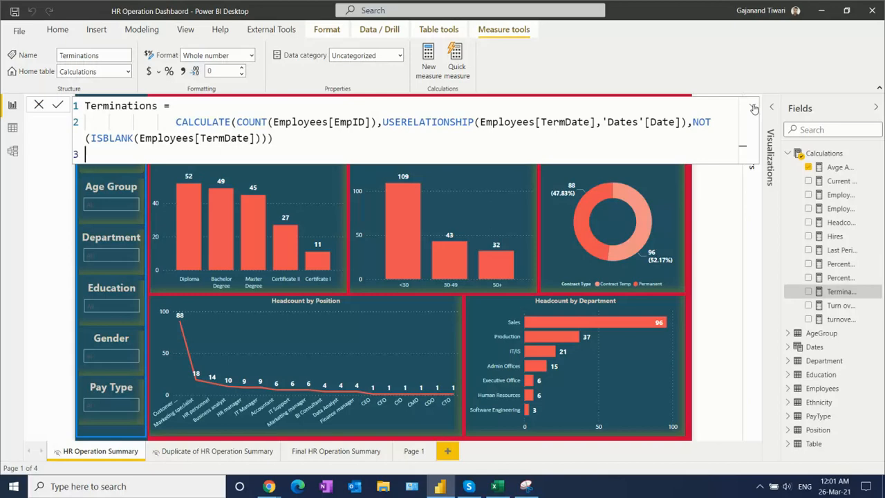
drag(139, 139, 257, 138)
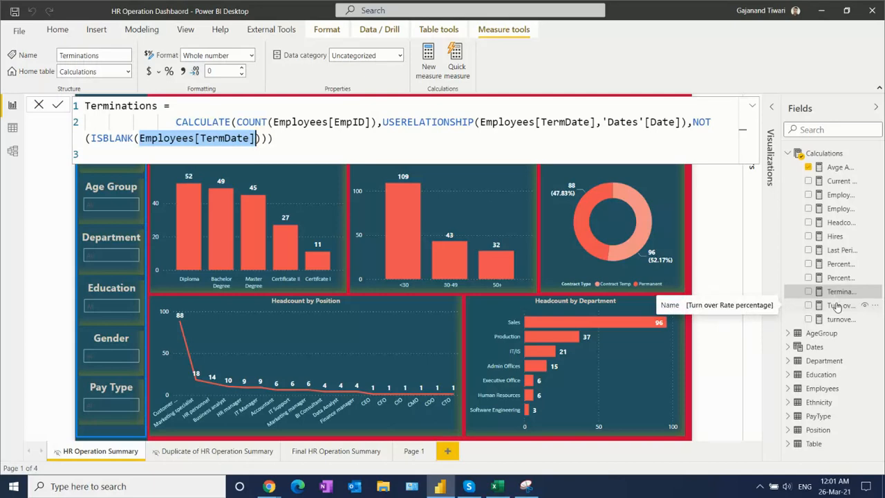
- Examine the Turn over Rate percentage and turnover rate formulas, highlighting the latter's return expression, and leave the formula editor
click(837, 306)
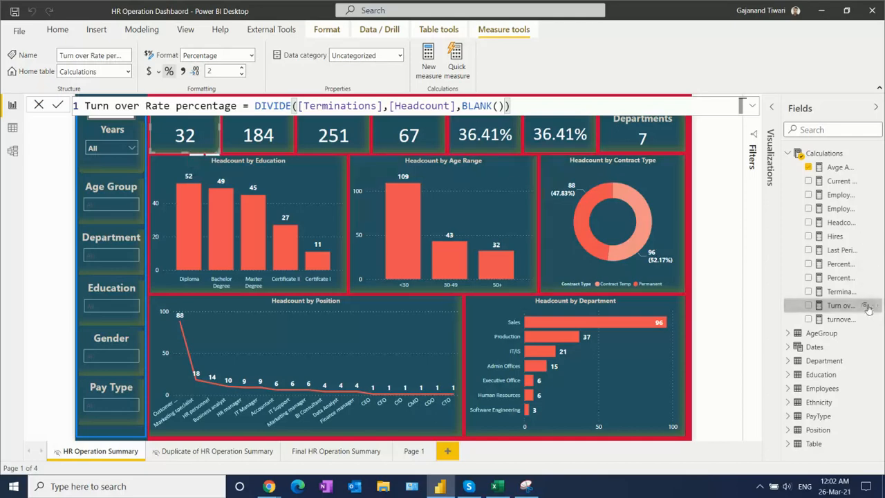
click(839, 319)
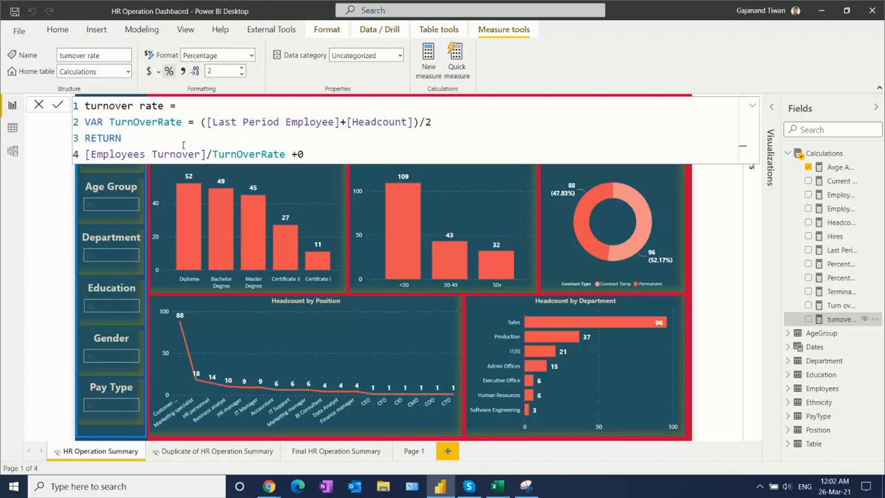
drag(304, 155, 90, 155)
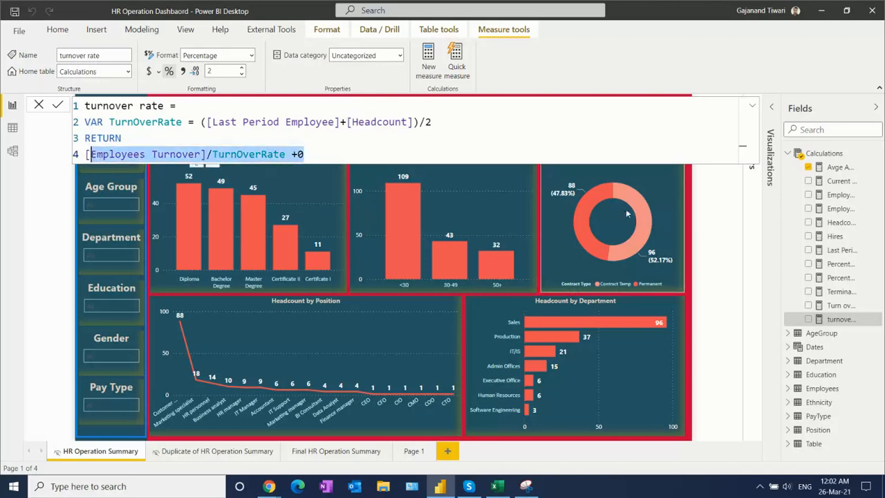
click(789, 334)
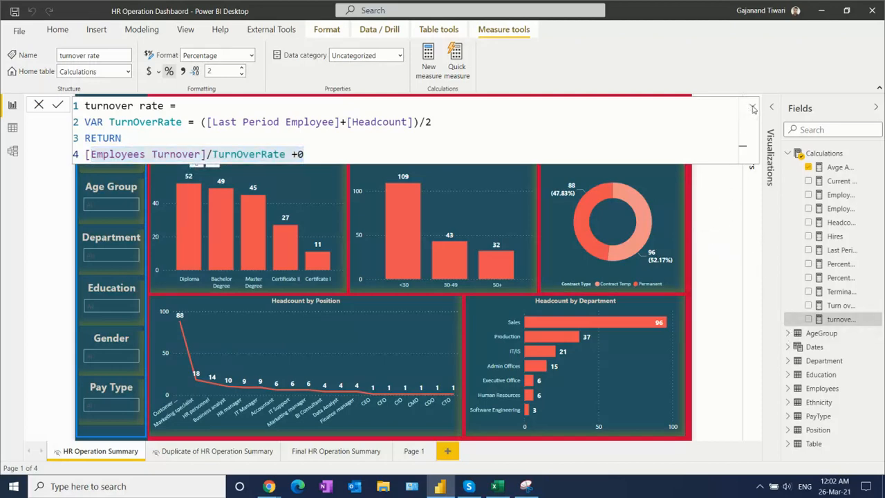
click(755, 124)
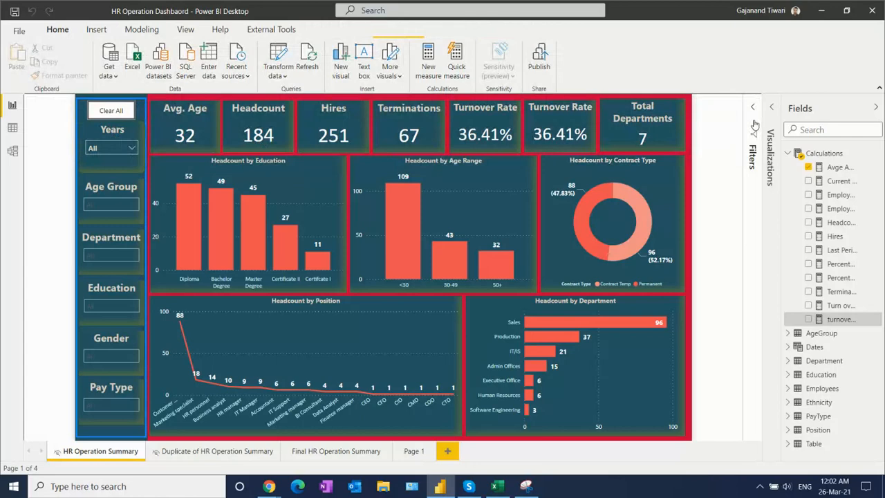
click(755, 123)
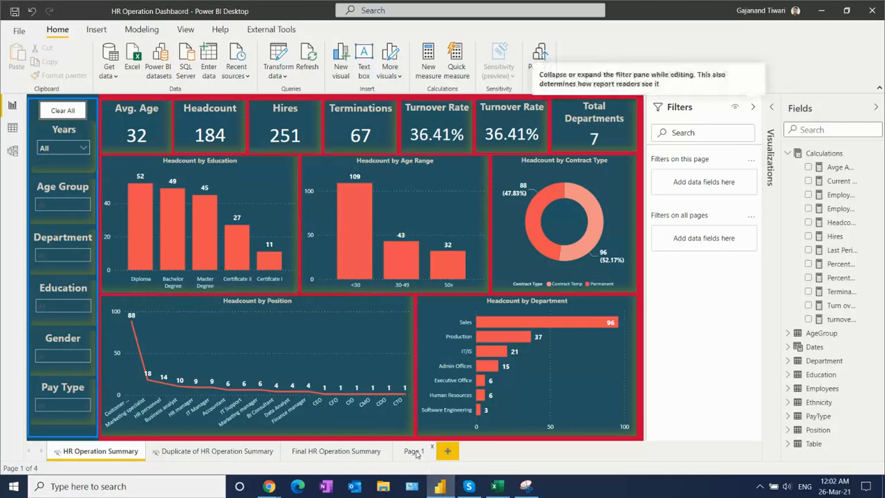
- Give the blank Page 1 a red page background with 0% transparency
click(415, 451)
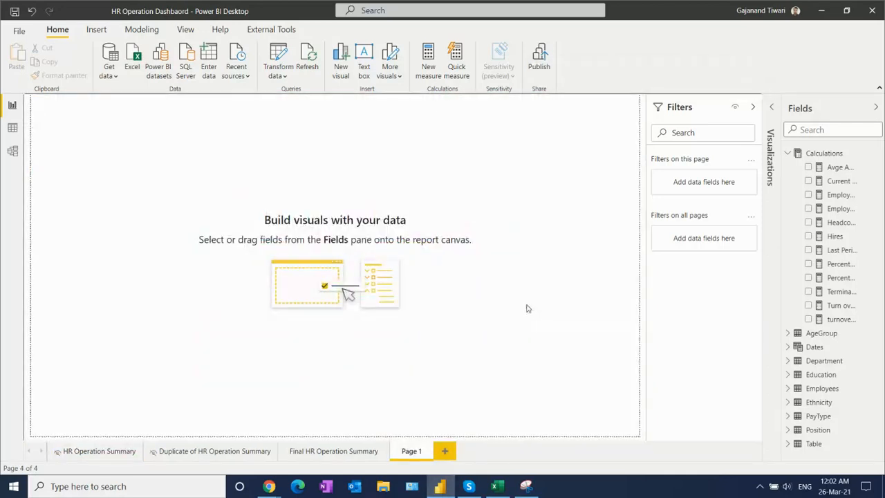
click(770, 119)
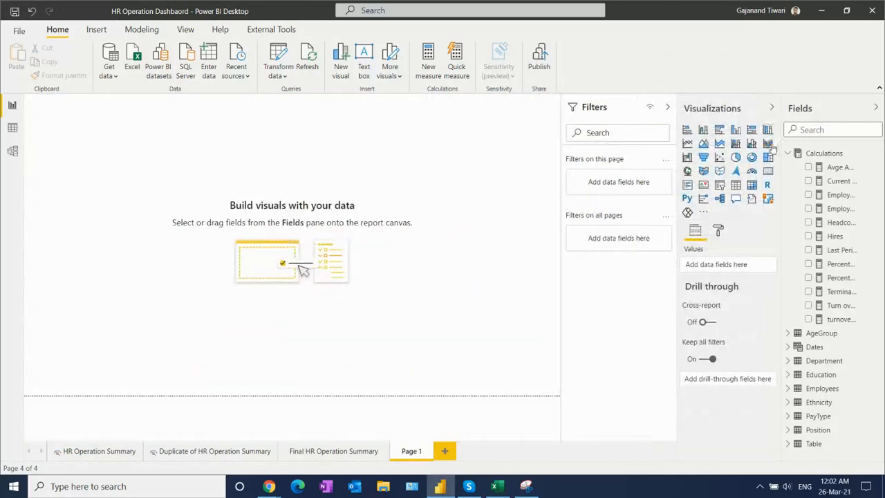
click(719, 234)
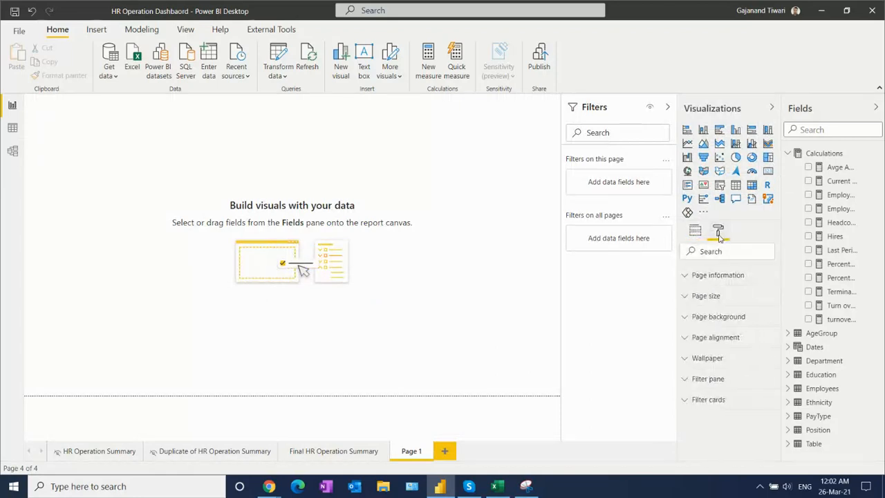
click(731, 317)
click(706, 353)
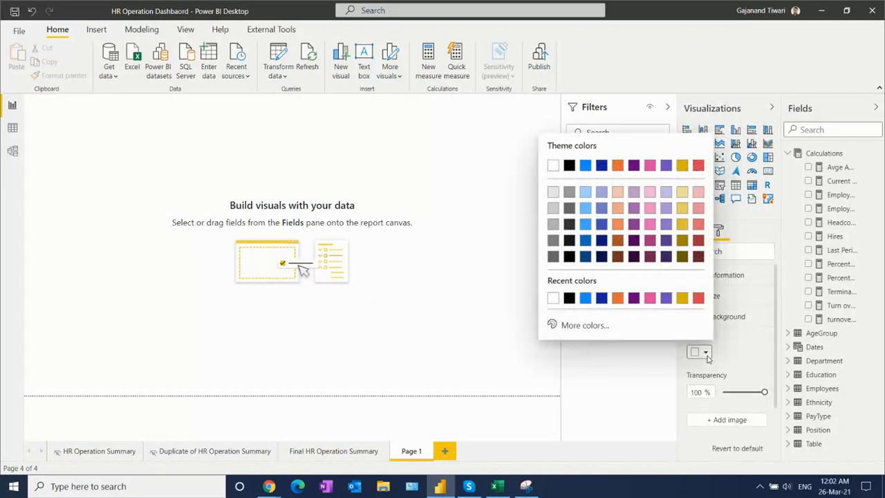
click(698, 298)
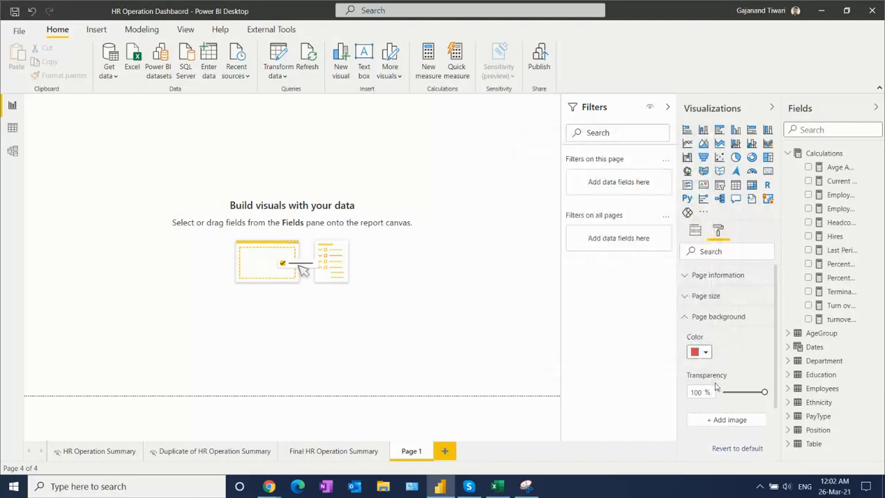
drag(764, 392, 722, 393)
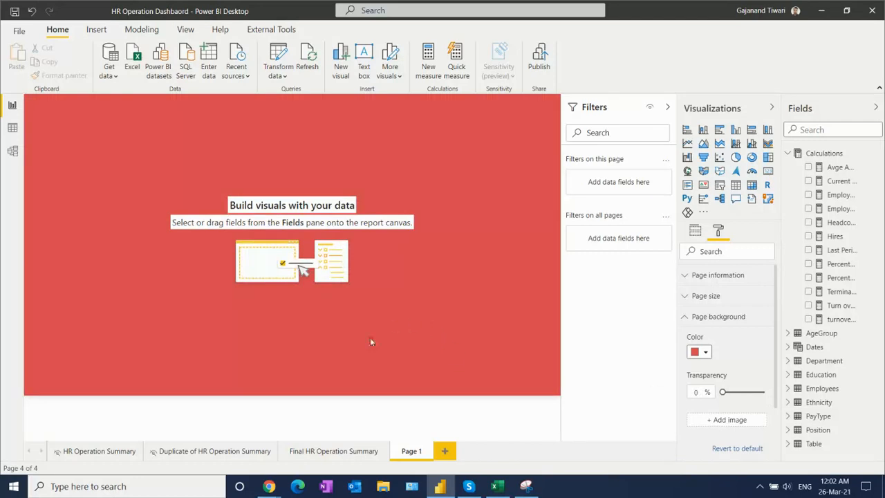
- Using the HR Operation Summary page as reference, add a rectangle to Page 1 as a narrow, full-height sidebar along the left page edge
click(97, 451)
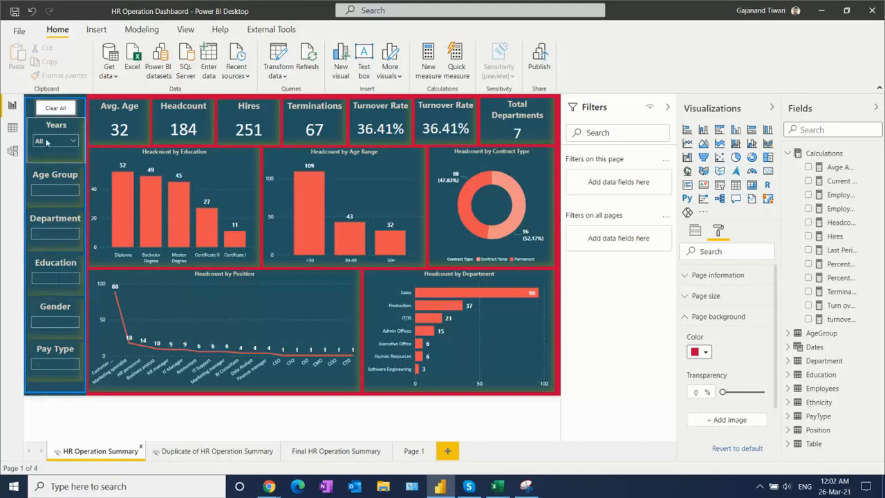
click(413, 453)
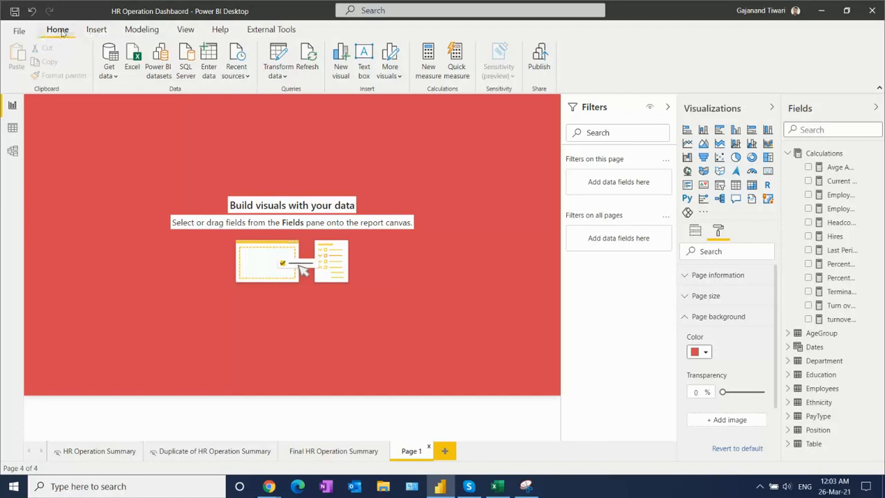
click(96, 30)
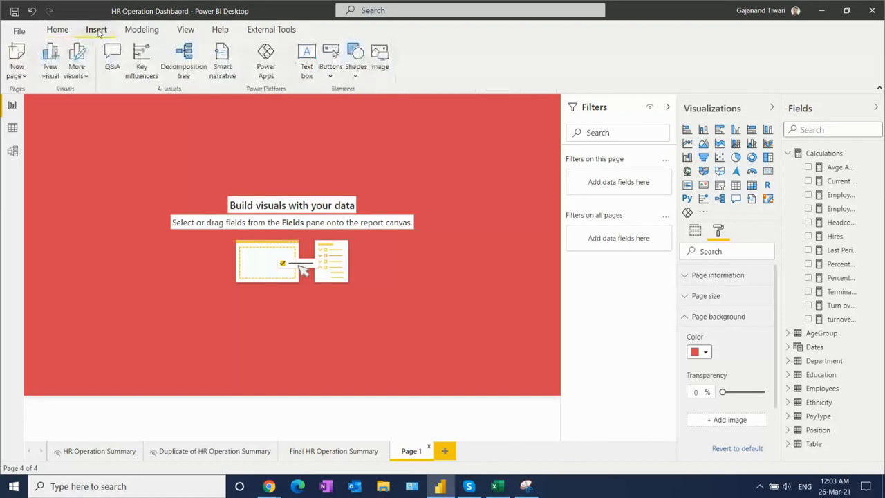
click(356, 72)
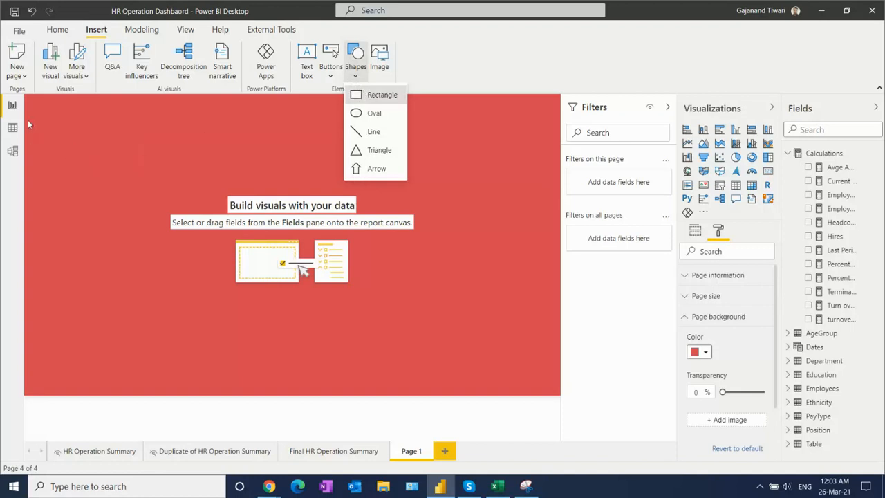
drag(49, 143, 37, 142)
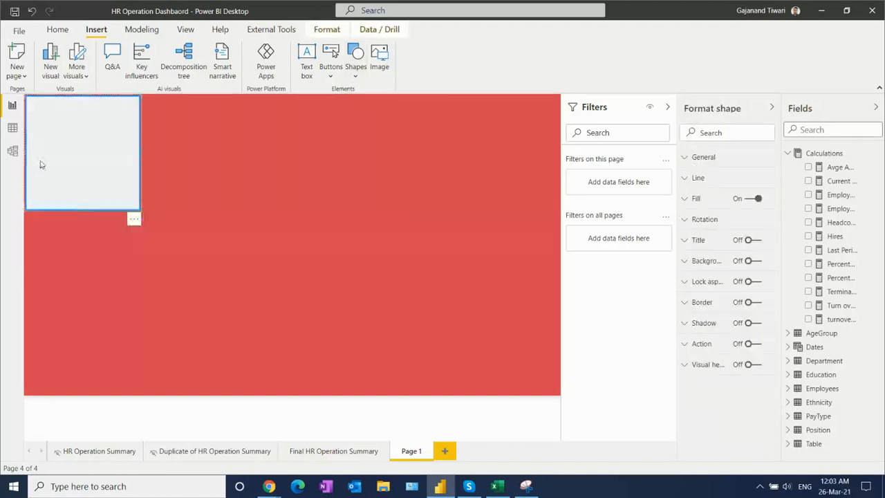
drag(78, 209, 77, 419)
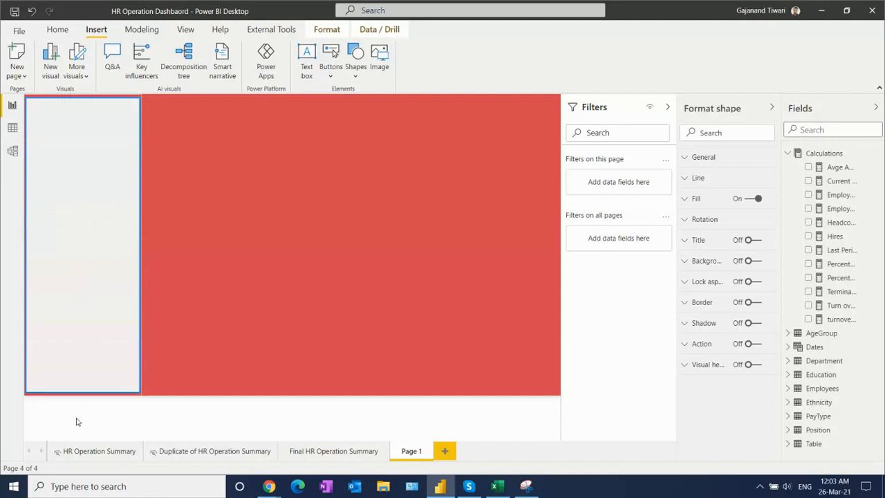
drag(143, 242, 87, 236)
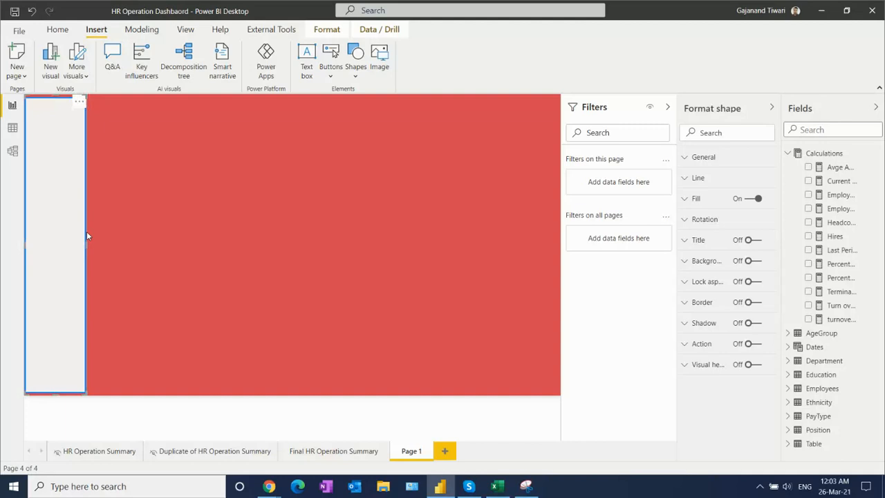
- Add a slicer on the AgeGroup field to the open area of Page 1 and resize it to a small box
click(264, 220)
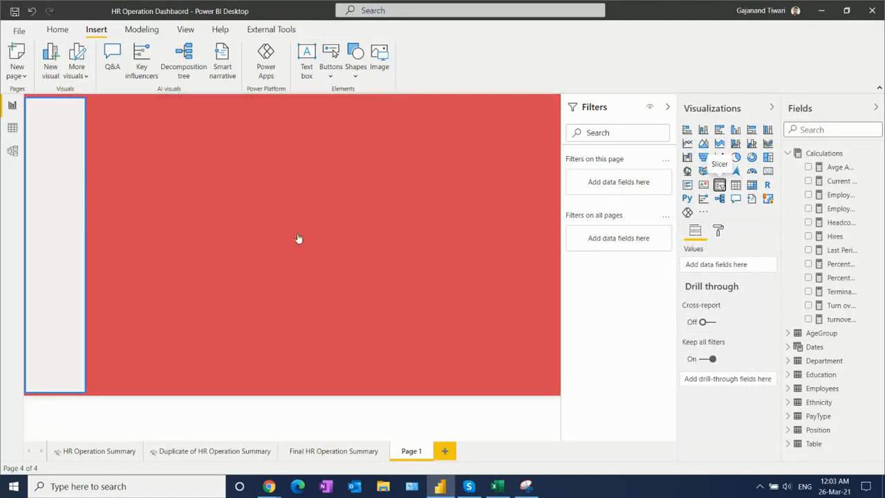
drag(149, 394, 256, 215)
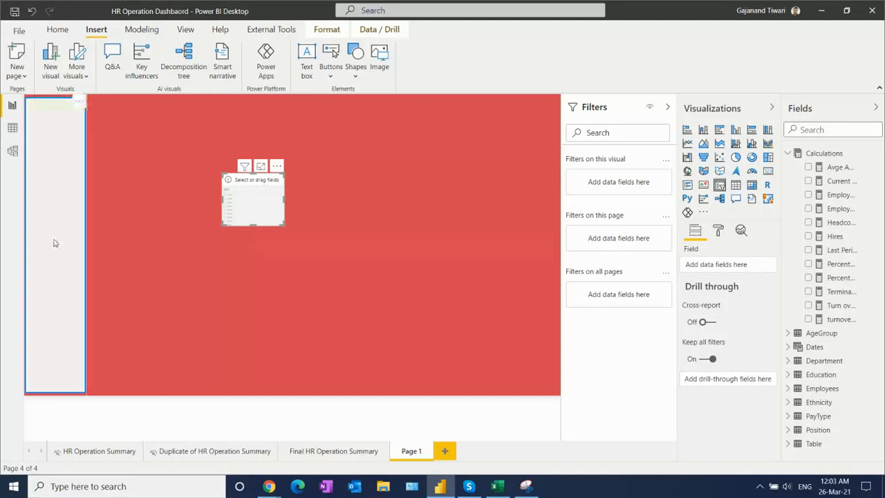
click(788, 334)
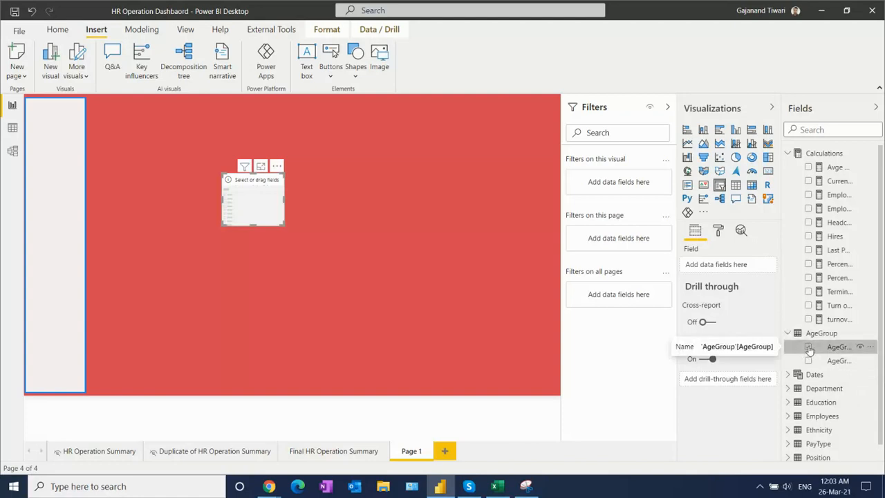
click(809, 347)
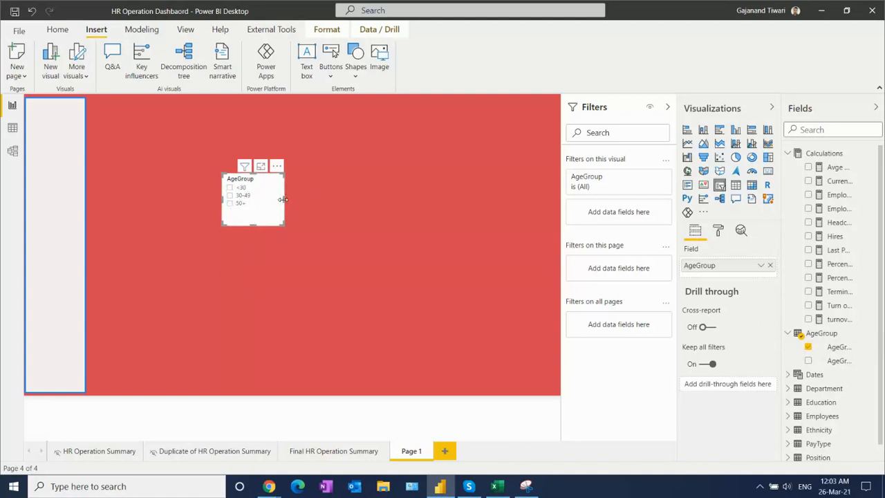
drag(283, 199, 330, 199)
mouse_move(277, 224)
mouse_down()
mouse_move(259, 223)
mouse_move(269, 222)
mouse_up()
drag(329, 197, 280, 197)
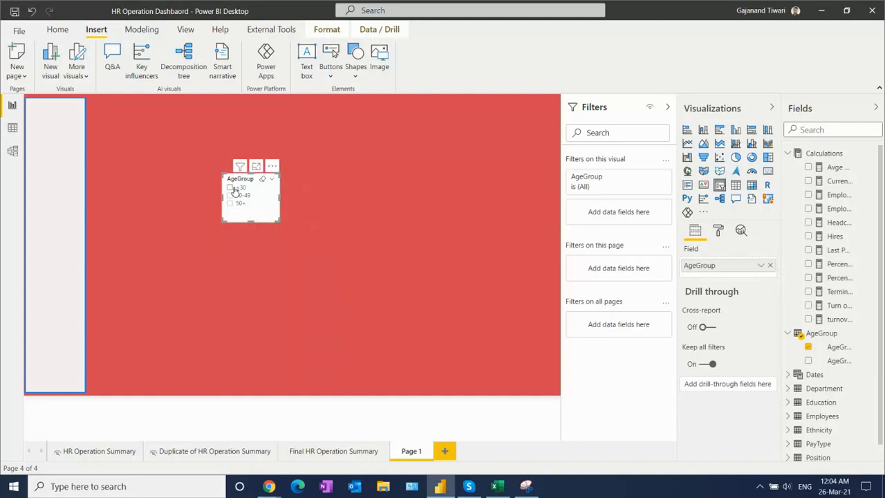
- Turn off multi-select with CTRL and turn on the "Select all" option for the AgeGroup slicer
click(719, 232)
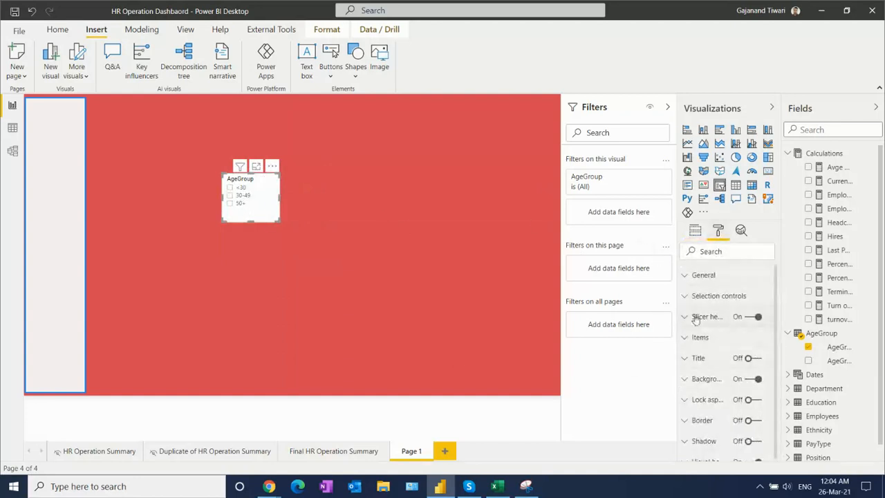
click(689, 296)
click(708, 375)
click(716, 417)
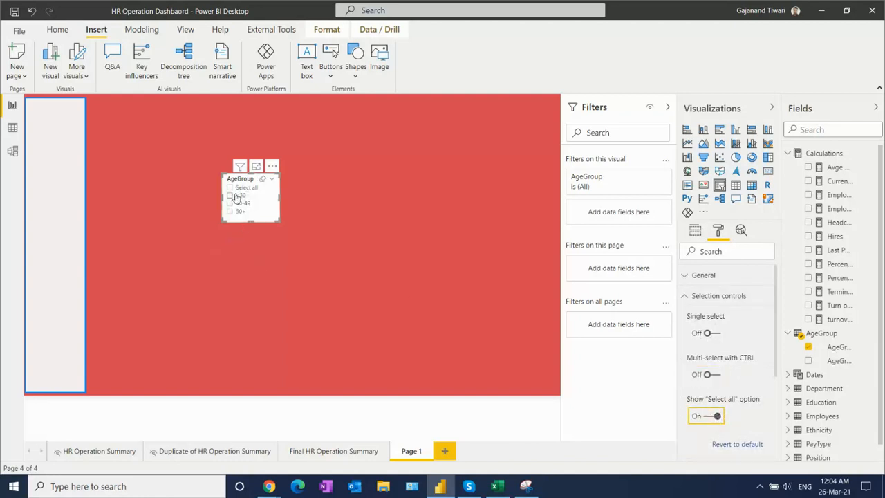
- Switch the AgeGroup slicer to a dropdown and reduce its height
click(272, 179)
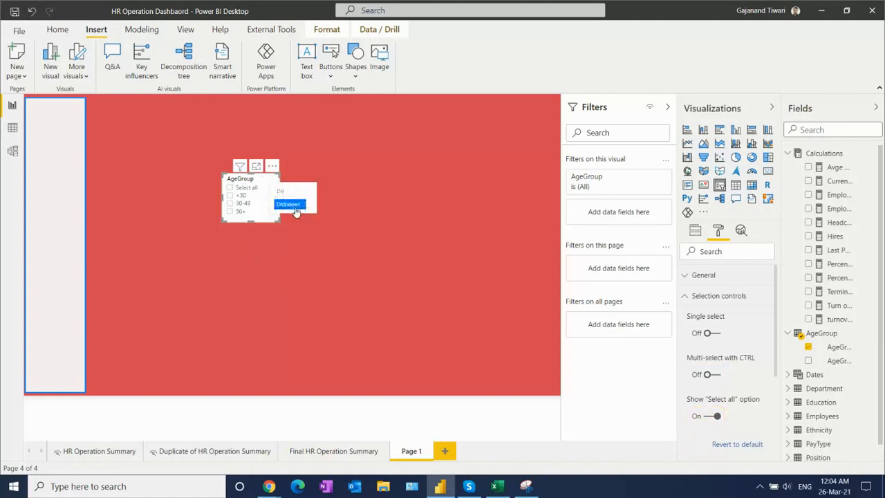
click(287, 202)
mouse_move(252, 221)
mouse_down()
mouse_move(252, 205)
mouse_move(254, 217)
mouse_up()
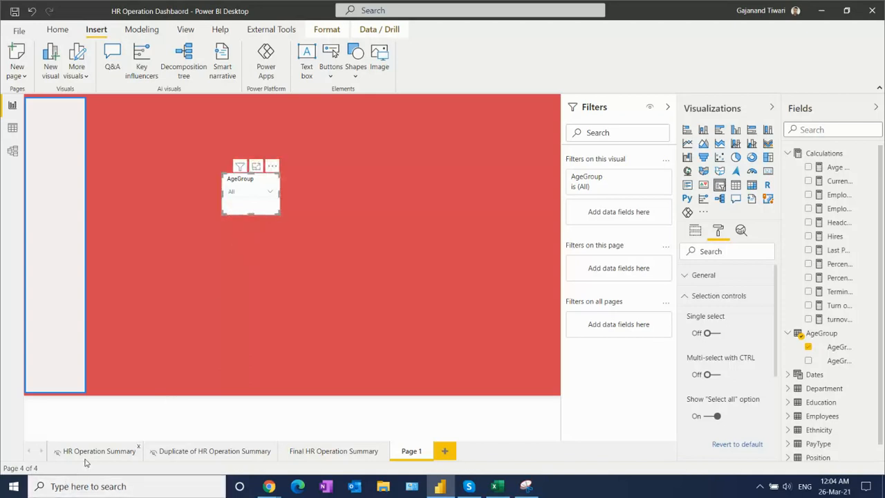
- Review the Years slicer's formatting on the HR Operation Summary page and copy its background color code #245361
click(87, 453)
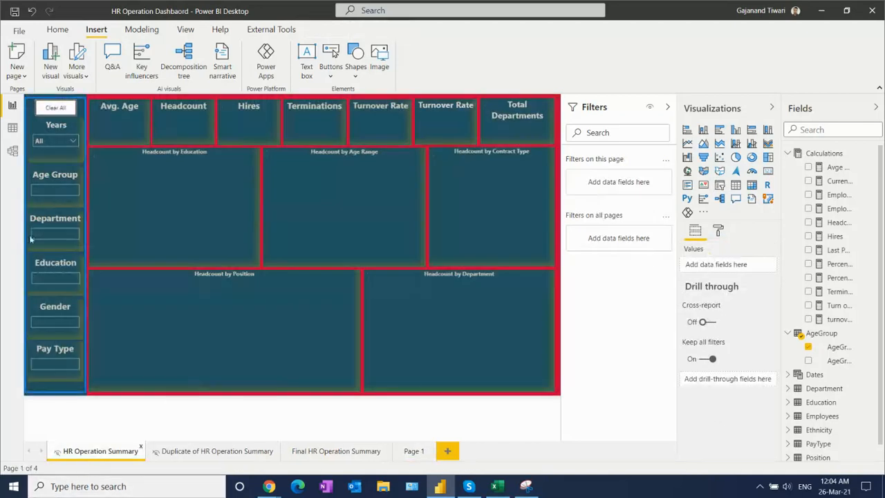
click(51, 150)
click(719, 231)
click(700, 359)
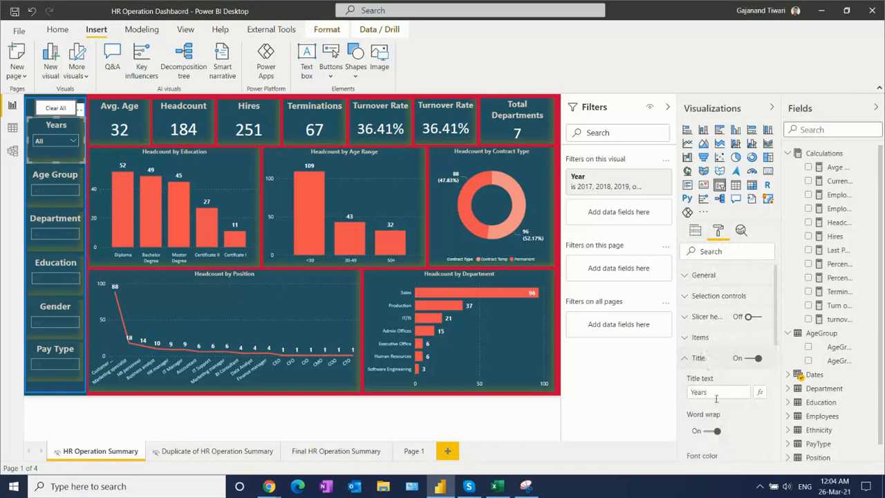
drag(778, 313, 791, 432)
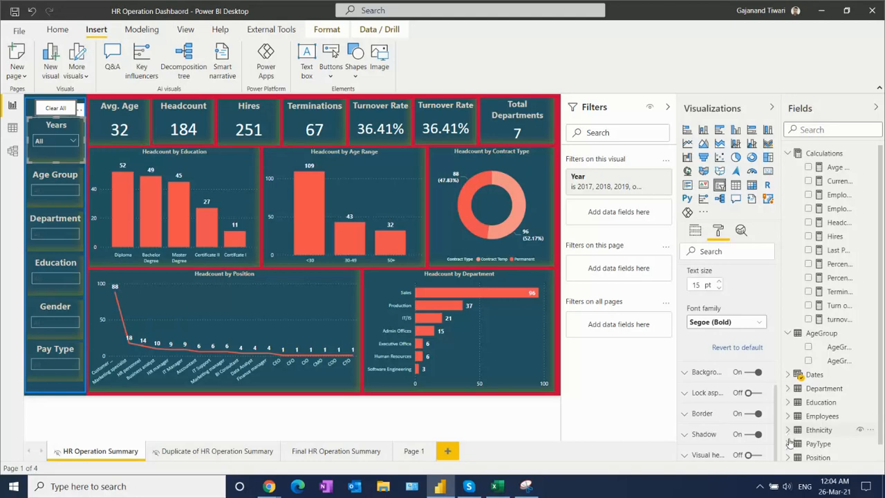
click(693, 373)
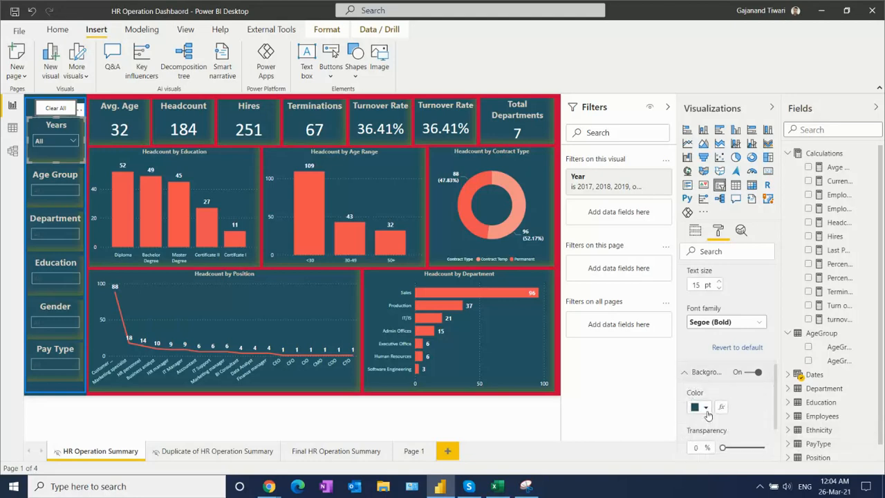
click(706, 407)
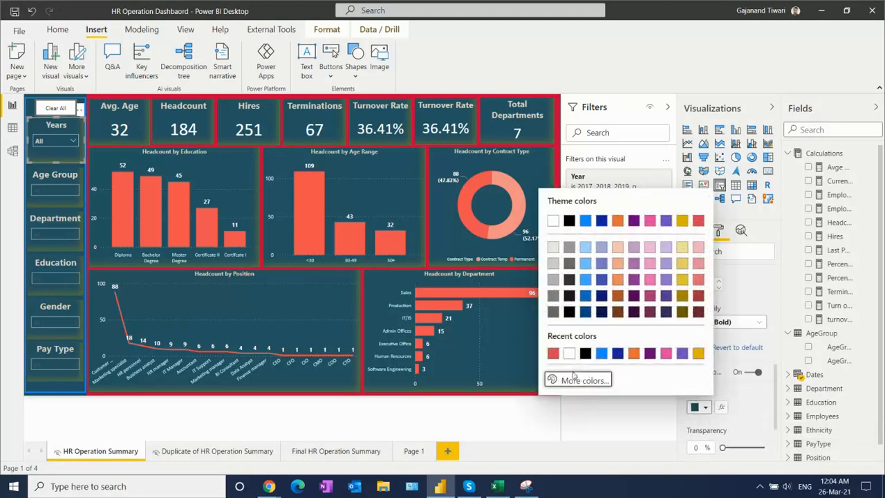
click(581, 381)
click(587, 360)
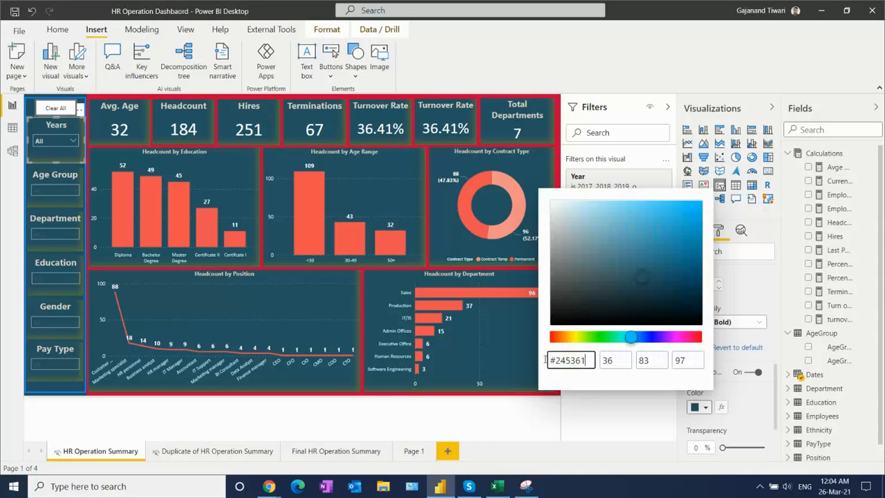
drag(545, 359, 547, 361)
key(ctrl+c)
click(618, 423)
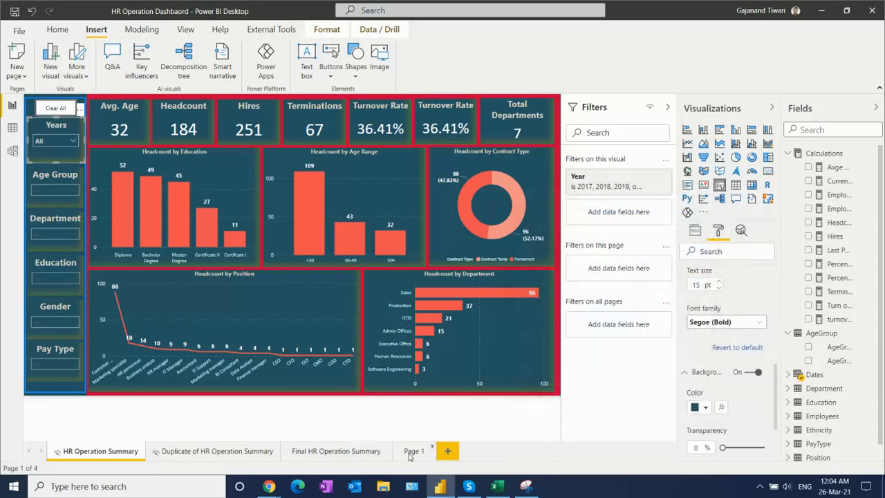
- Set the background color of the AgeGroup slicer on Page 1 to #245361
click(413, 451)
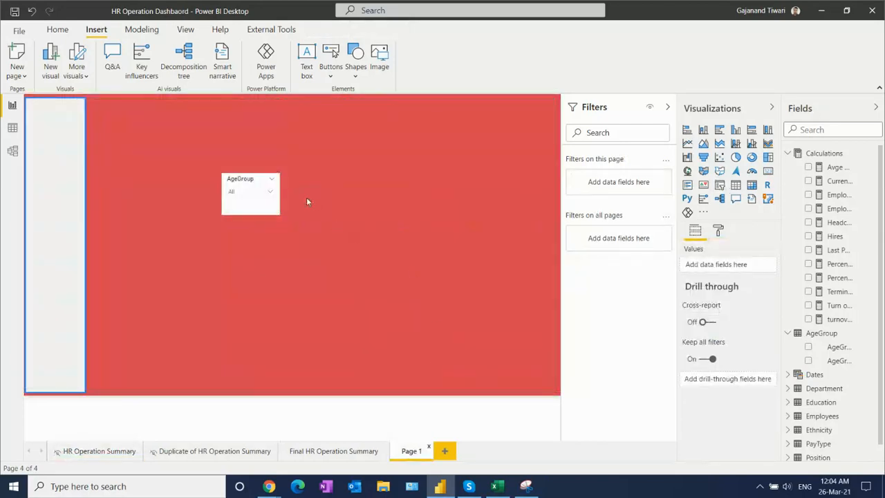
click(718, 231)
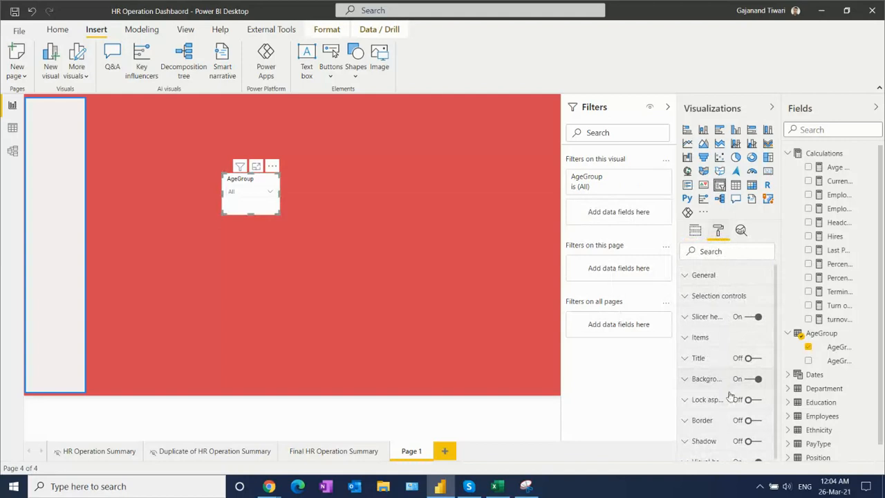
click(707, 379)
click(707, 415)
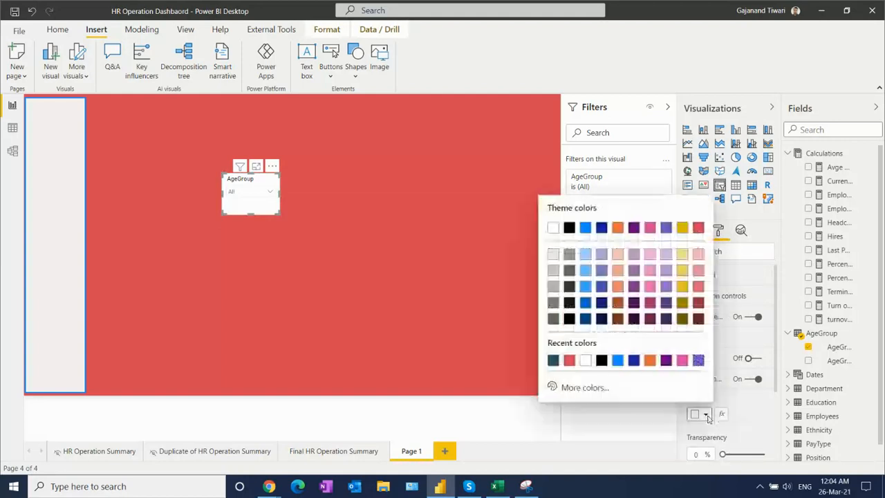
click(586, 389)
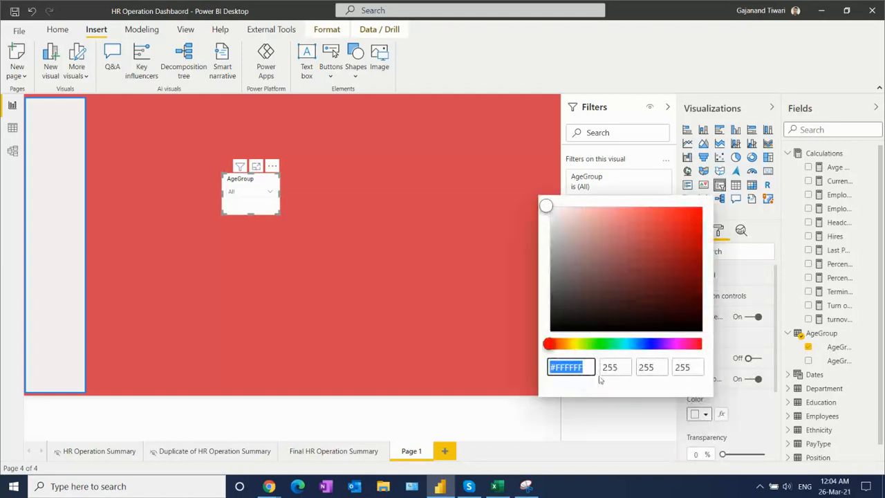
key(ctrl+v)
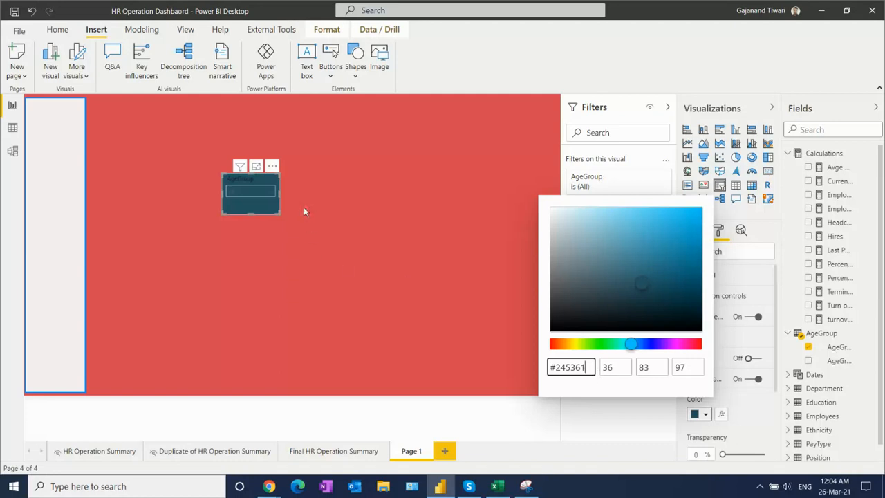
click(256, 207)
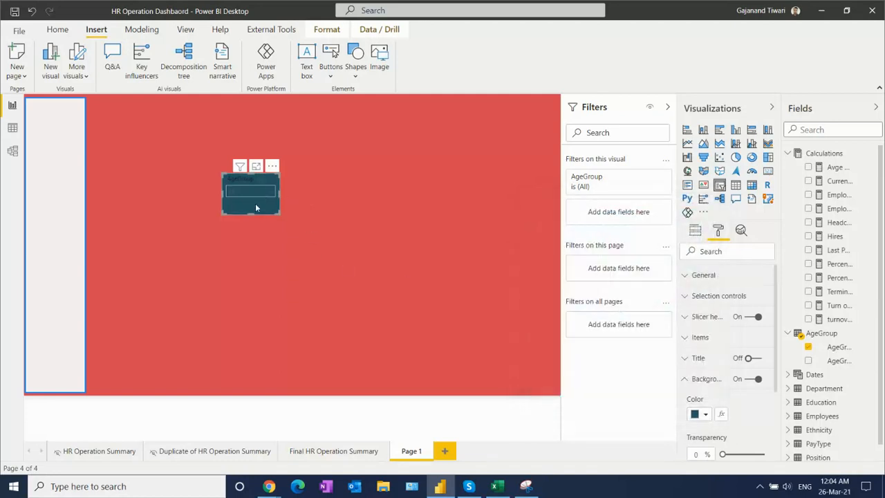
- Turn on the AgeGroup slicer's title and set its text to "Age Group"
click(696, 231)
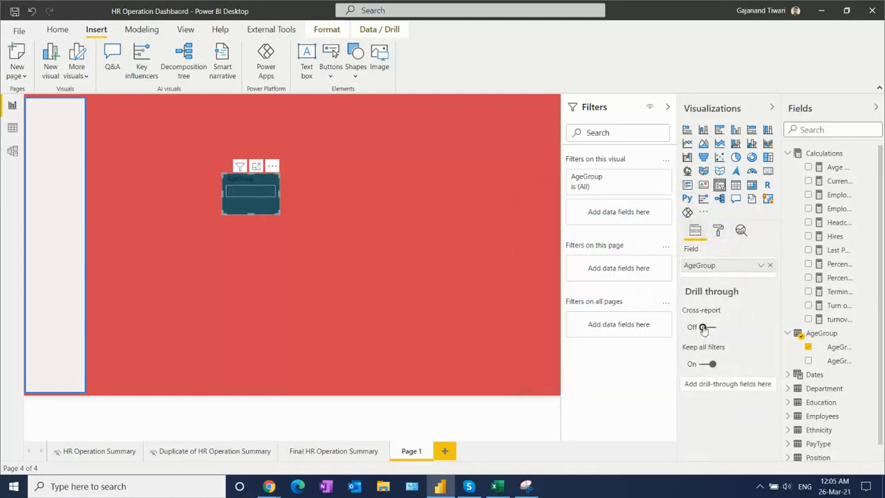
click(719, 237)
click(755, 358)
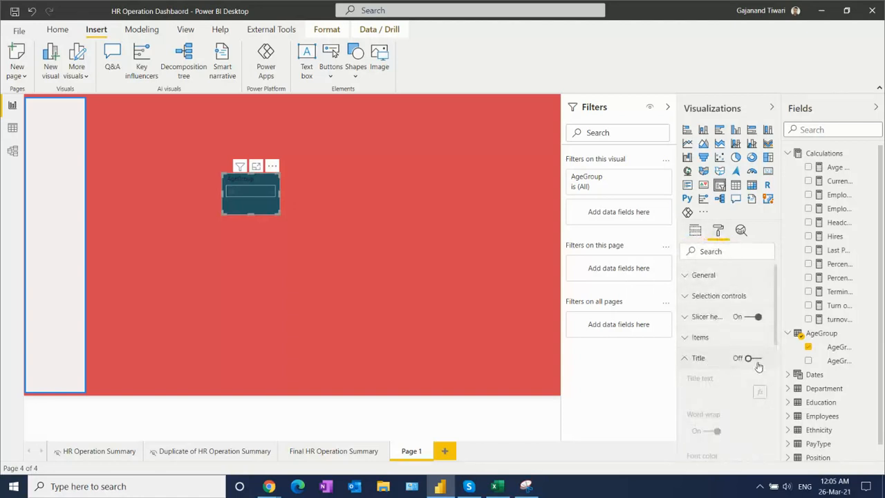
click(721, 392)
text(AgeGroup)
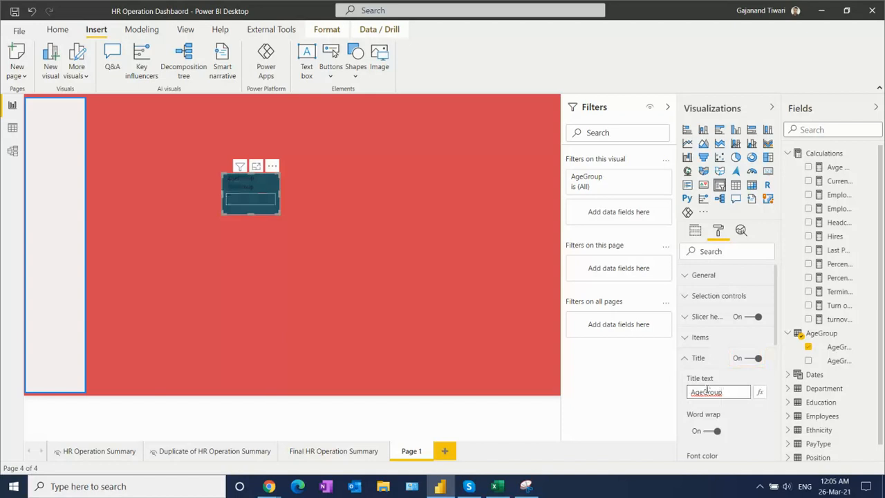
click(704, 392)
- Set the font color of the slicer's "Age Group" title to white
drag(779, 319, 780, 337)
scroll(779, 337, down, 3)
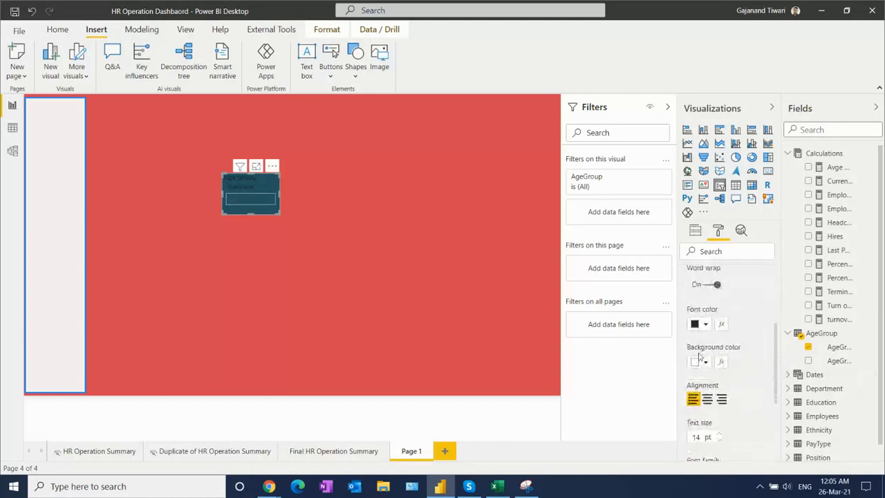
click(707, 324)
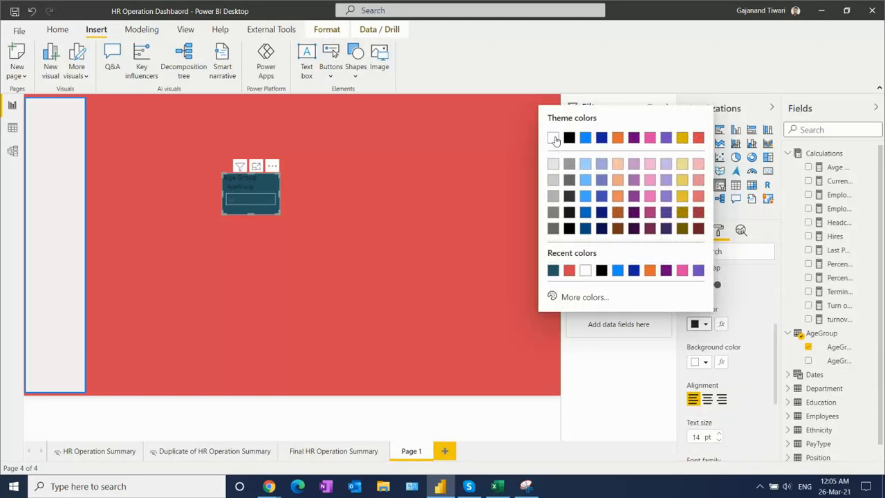
click(553, 138)
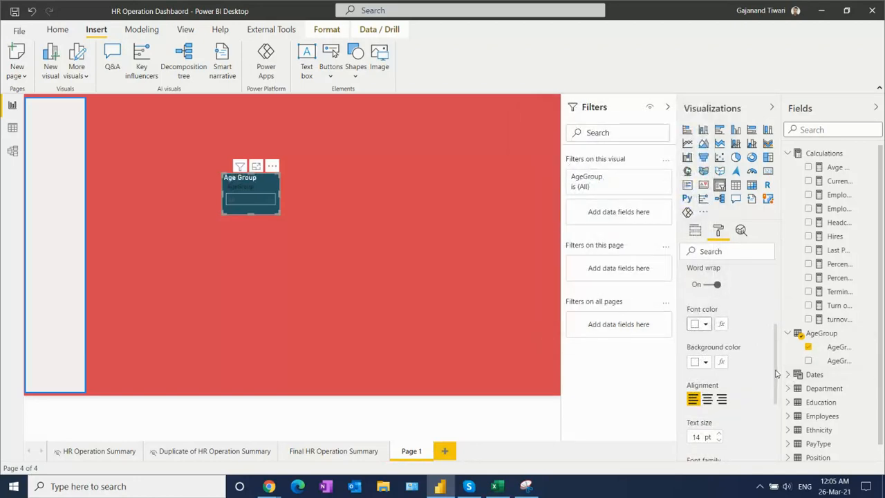
- Set the background color of the Age Group slicer's items to white and check its dropdown list
scroll(776, 382, down, 1)
scroll(779, 374, up, 2)
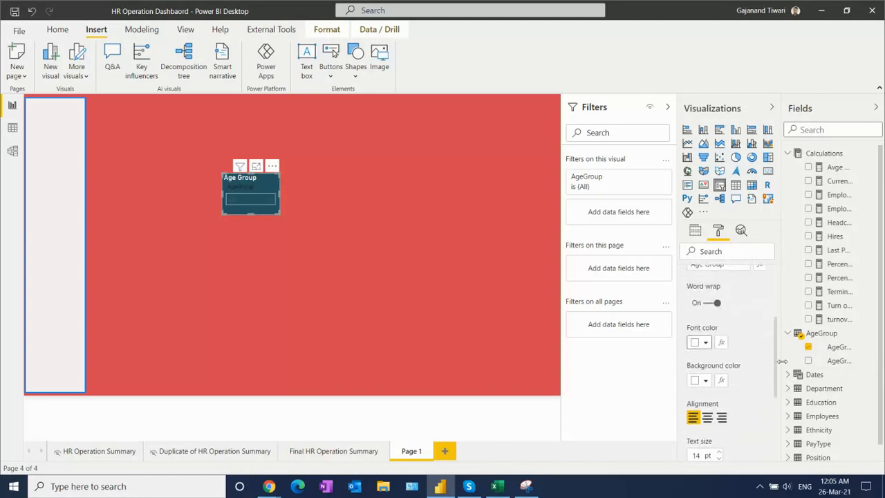
drag(783, 355, 781, 323)
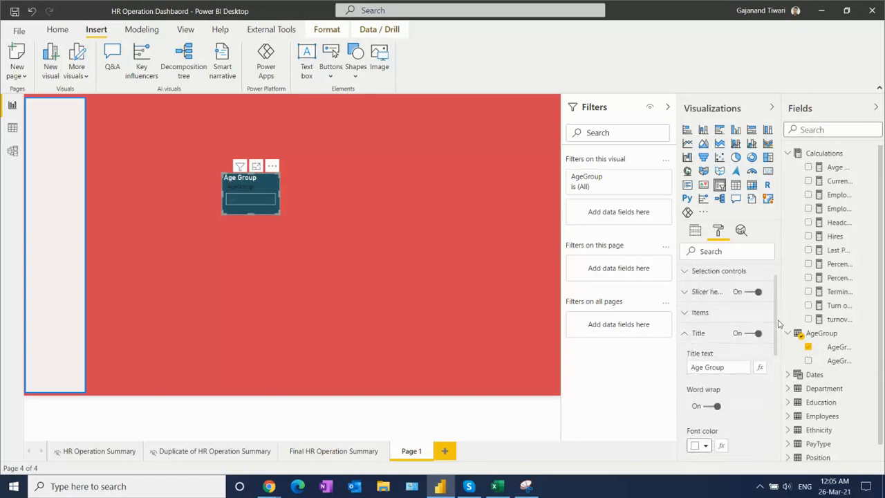
click(689, 336)
click(689, 336)
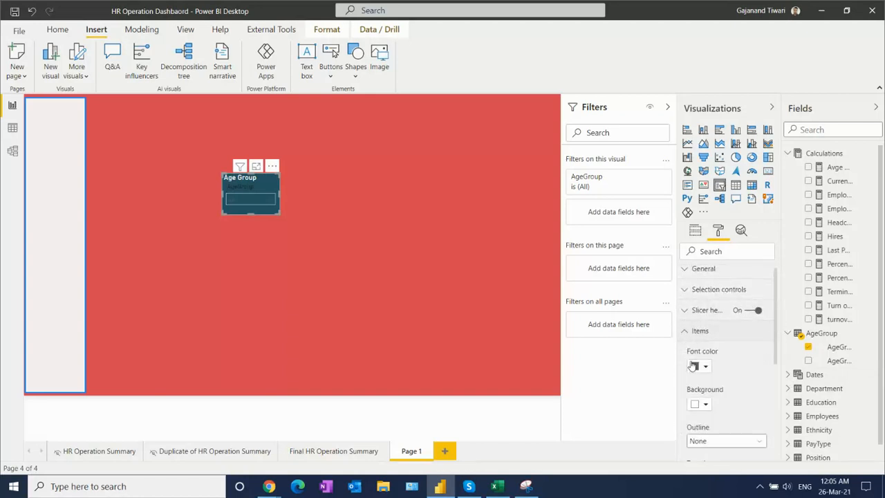
click(706, 406)
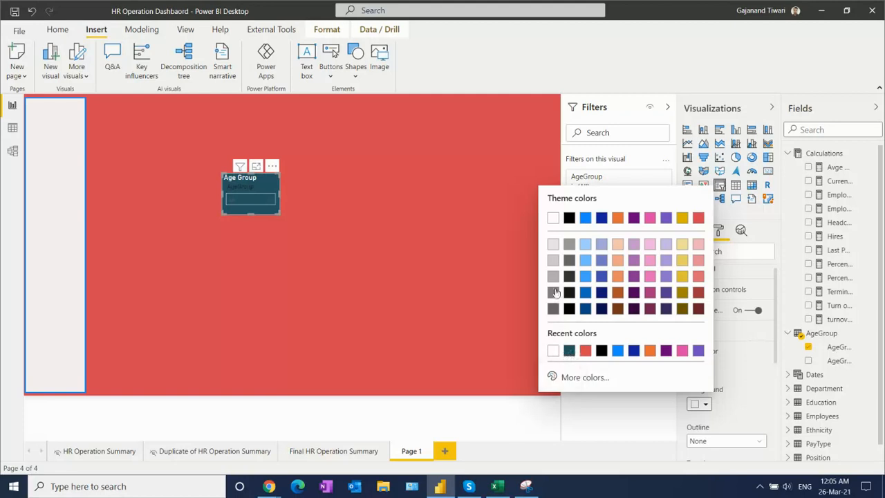
click(553, 218)
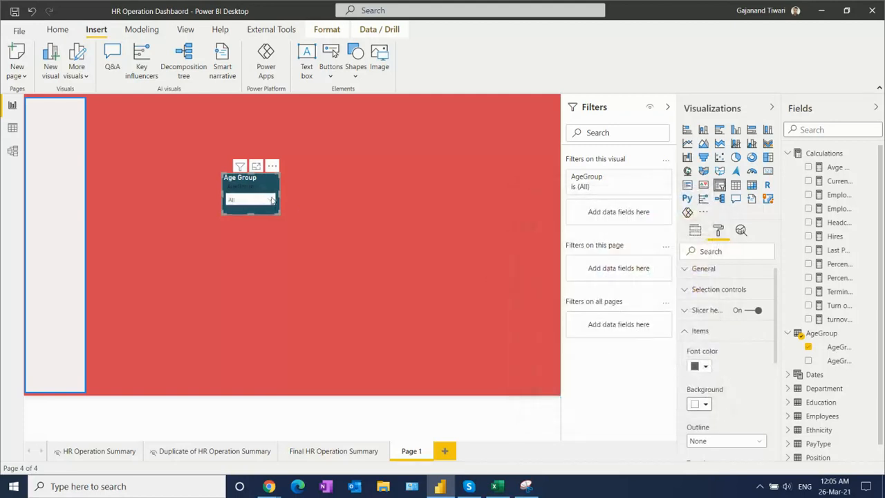
click(269, 201)
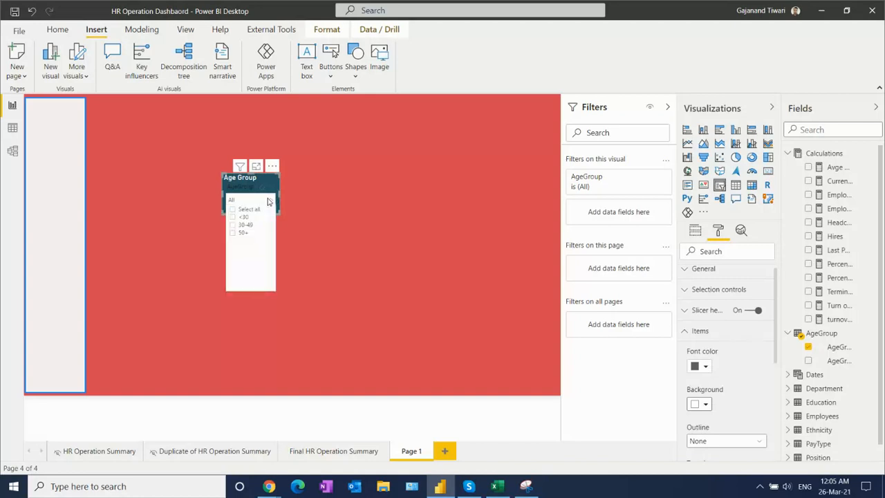
click(254, 192)
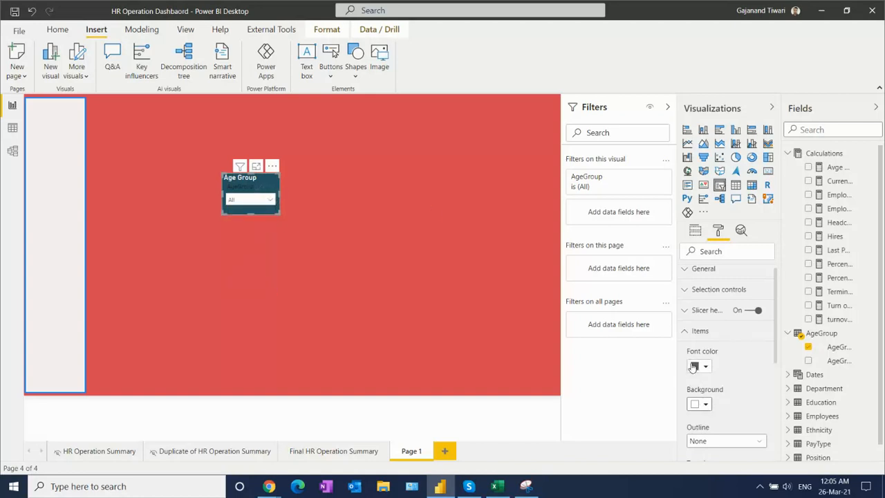
- Turn on the Age Group slicer's border and set the border radius to 10 px
click(689, 332)
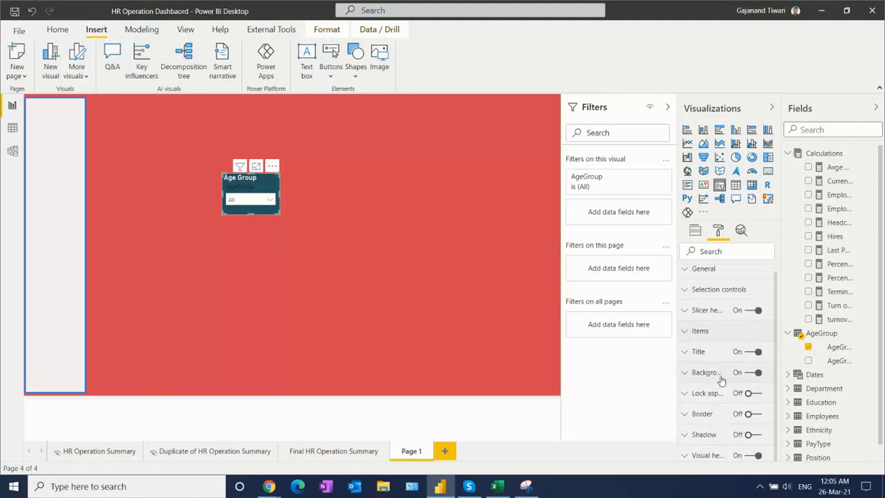
click(757, 414)
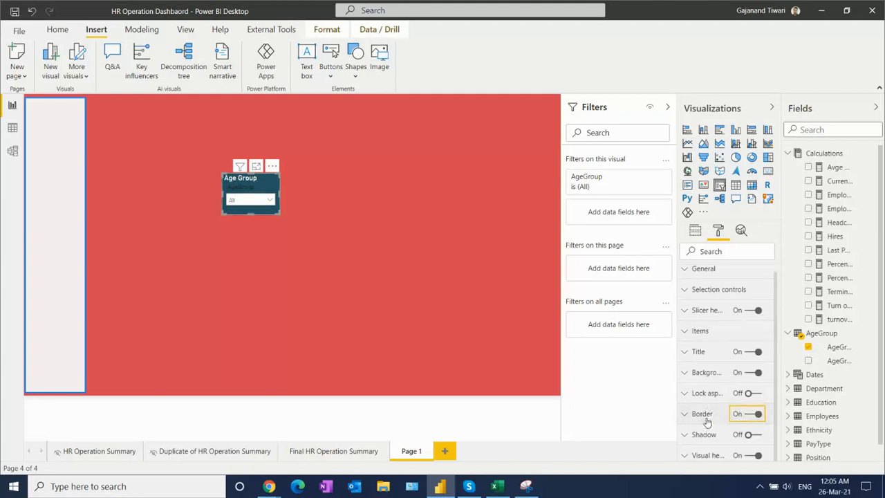
click(698, 415)
scroll(775, 380, down, 2)
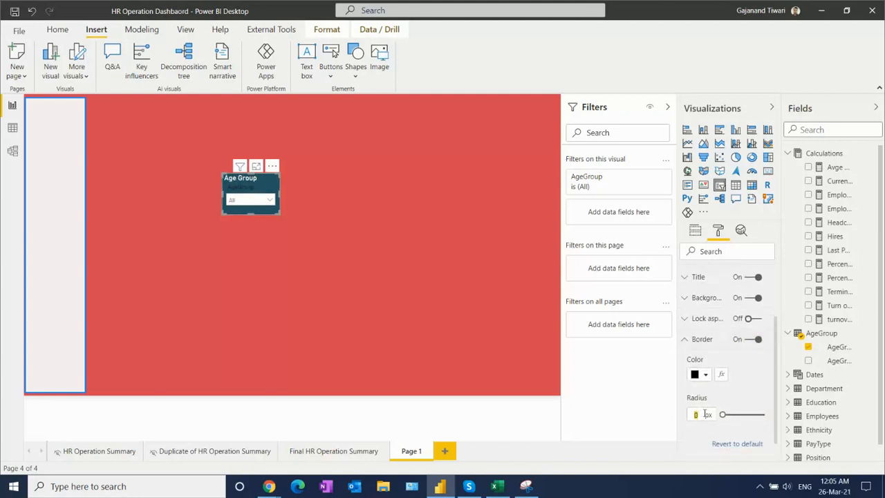
text(10)
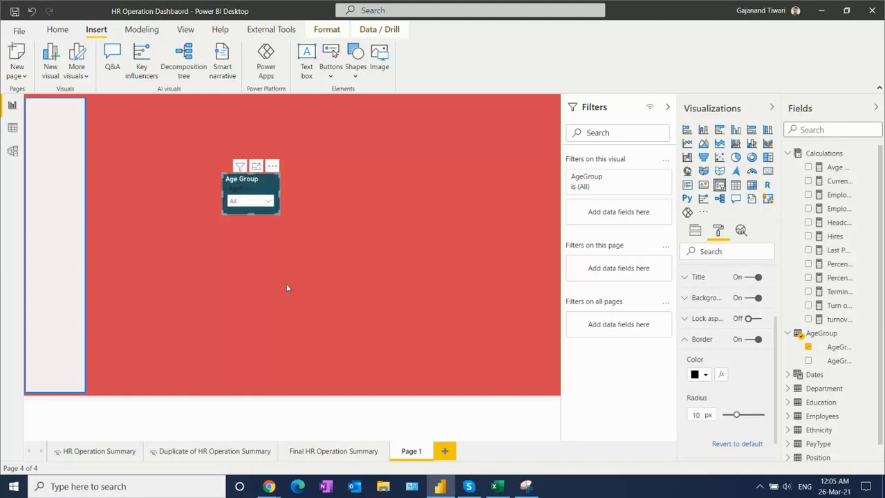
click(338, 263)
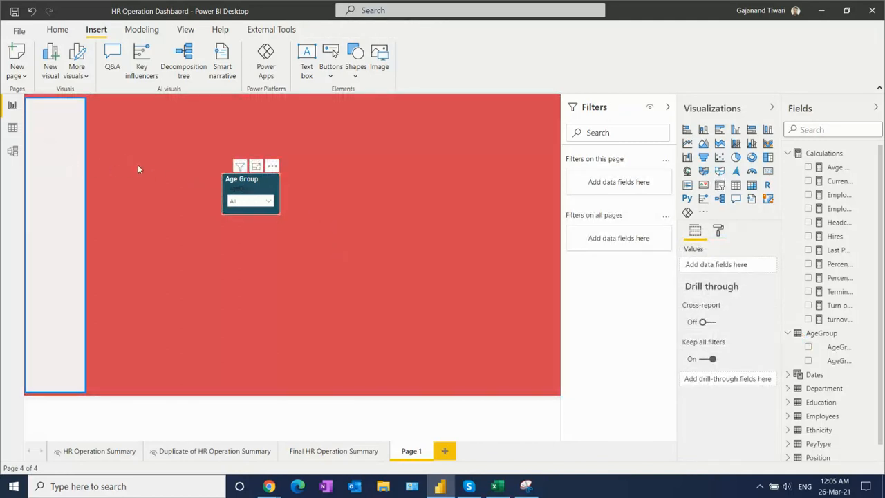
- Move the Age Group slicer into the upper part of the sidebar shape and turn off its slicer header
drag(247, 179, 52, 137)
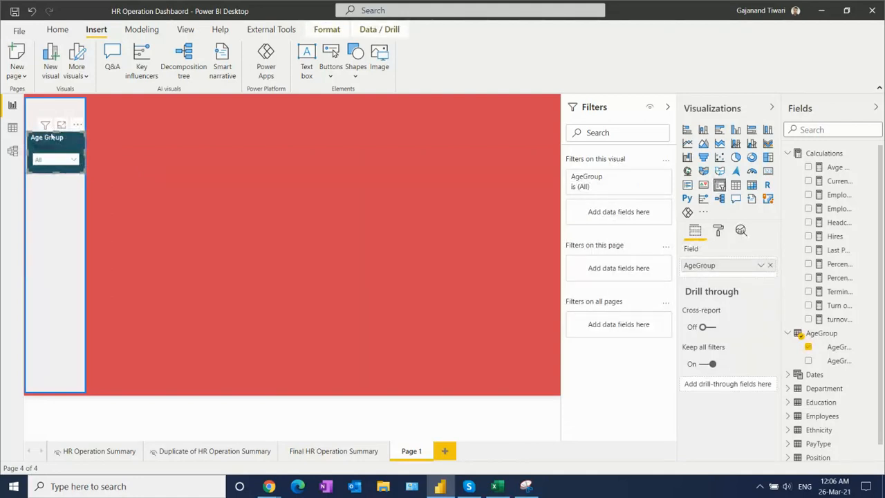
drag(55, 141, 55, 132)
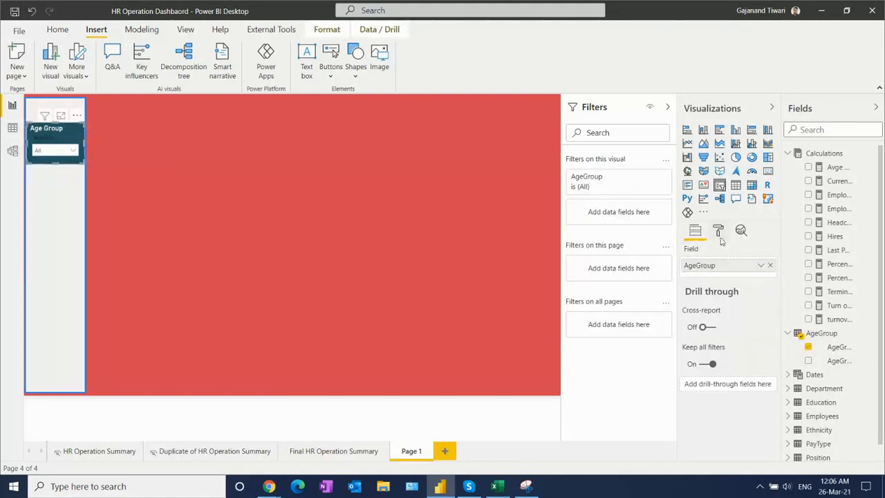
click(718, 231)
click(749, 318)
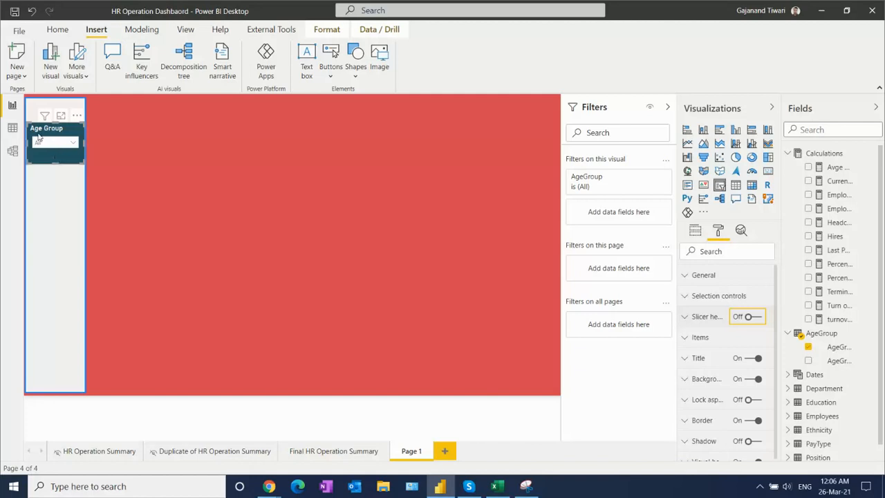
click(70, 145)
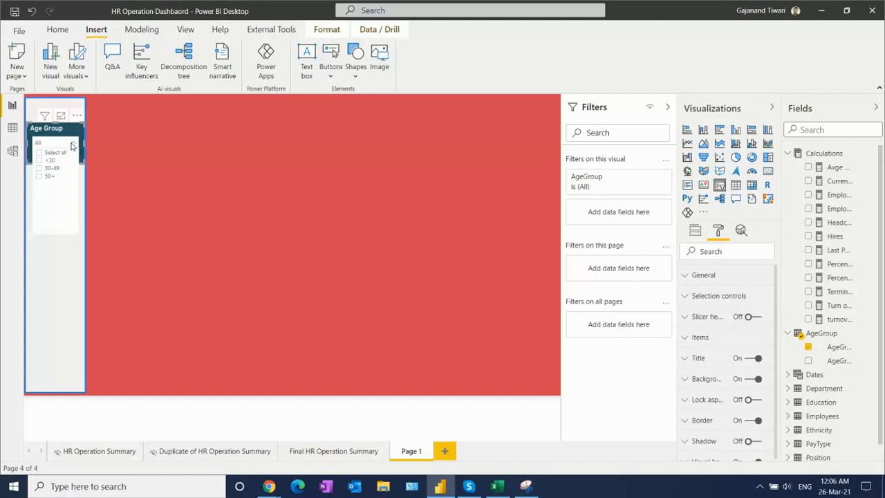
click(37, 132)
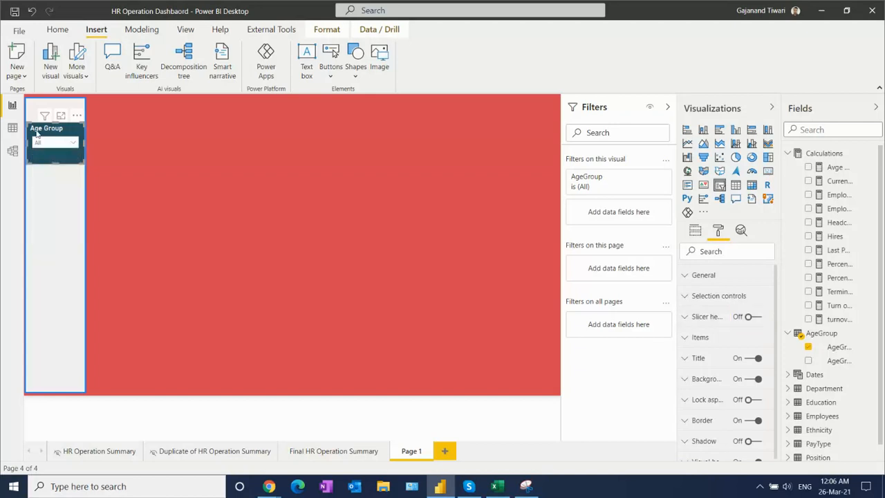
- Duplicate the Age Group slicer three times and stack the copies below the original in the sidebar
key(ctrl+c)
key(ctrl+v)
drag(53, 140, 59, 234)
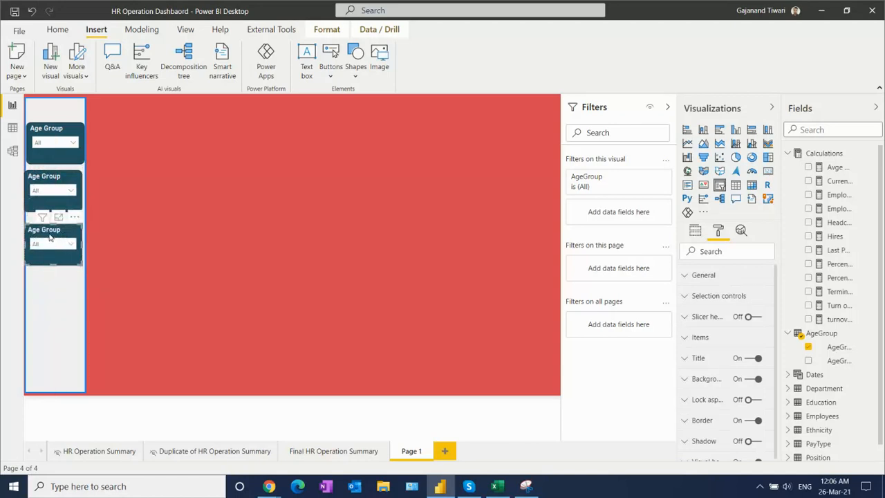
key(ctrl+v)
drag(49, 238, 50, 288)
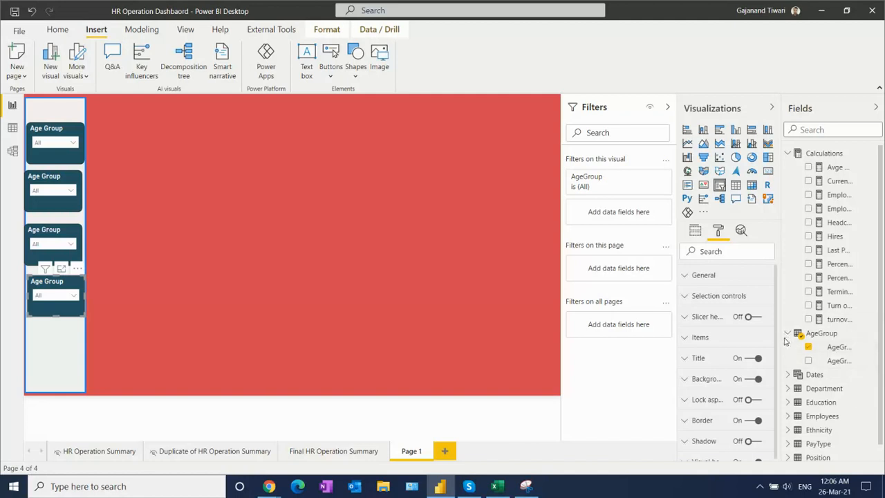
- Replace the AgeGroup field with Department from the Department table in the lowest slicer copy
click(695, 231)
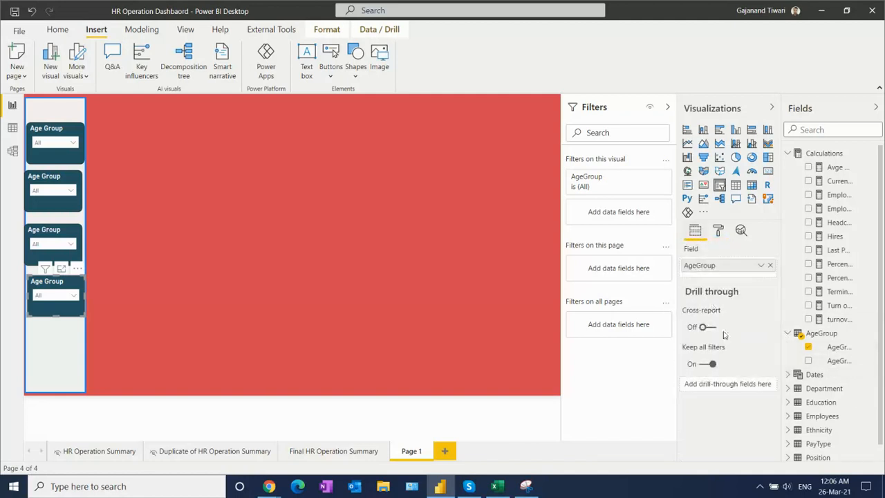
click(787, 388)
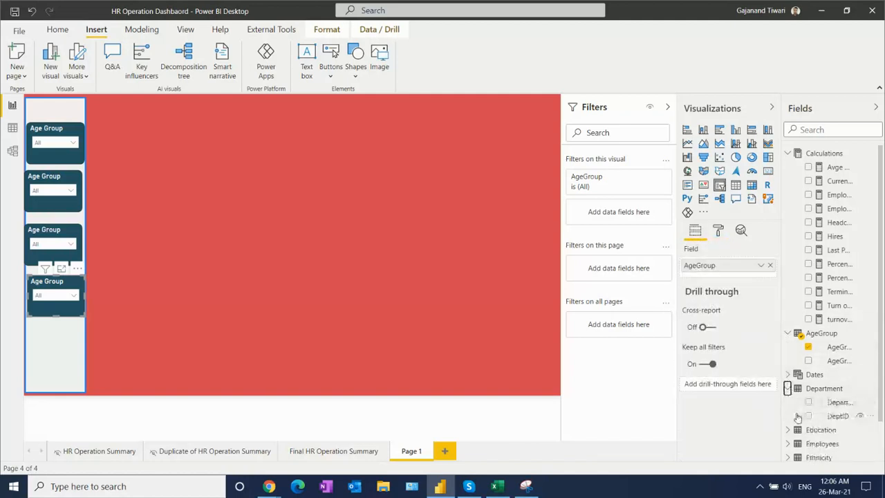
click(808, 403)
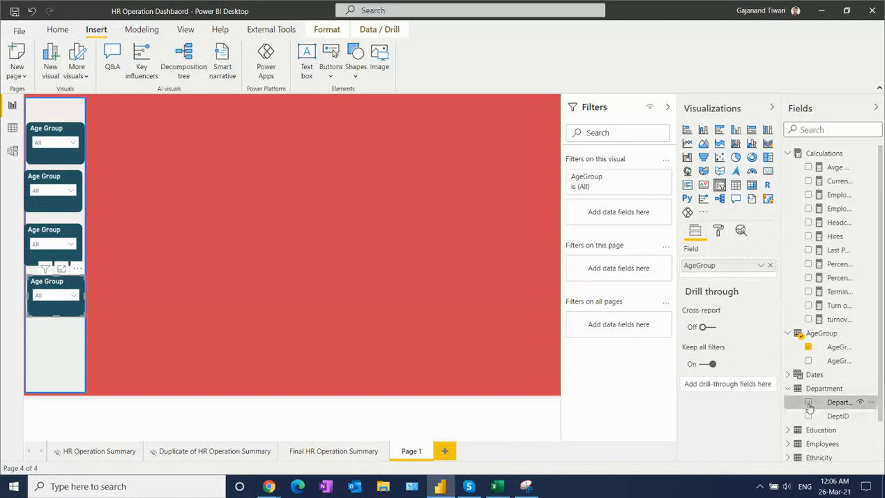
click(770, 266)
- Change the lowest slicer's title text to "Department" and check its dropdown list
double_click(712, 265)
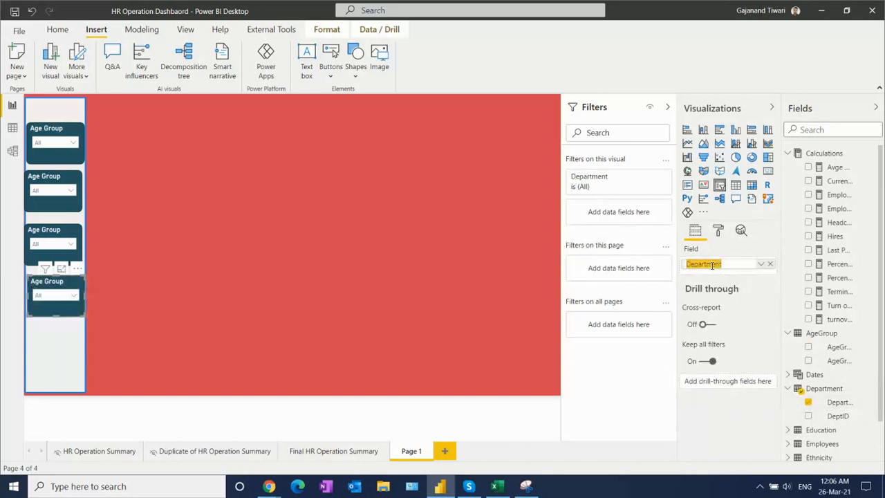
click(718, 230)
click(700, 357)
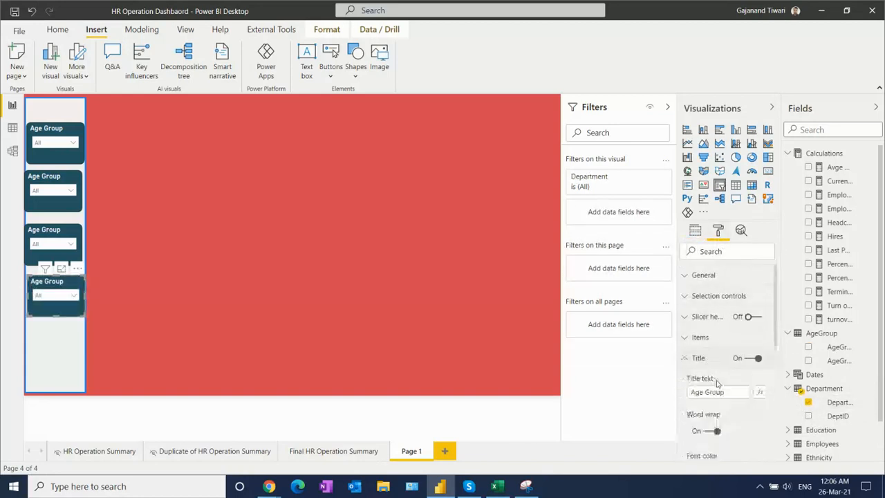
triple_click(728, 391)
text(Department)
click(735, 424)
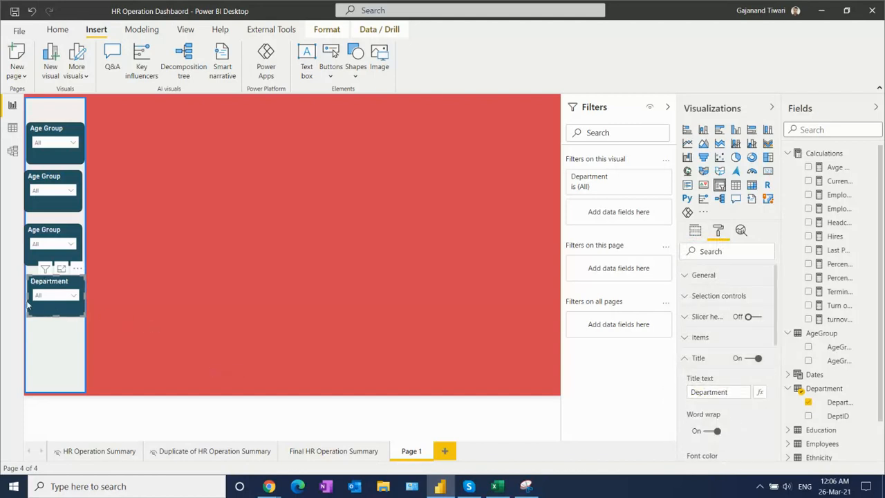
click(58, 301)
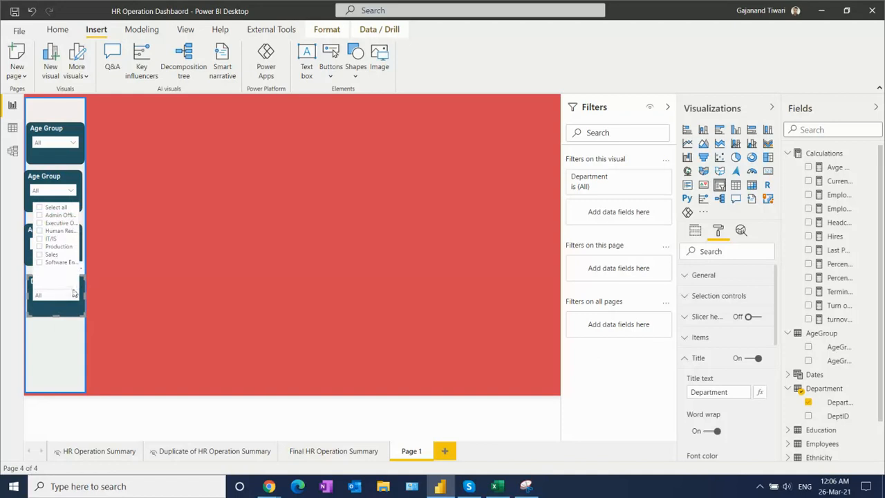
click(318, 220)
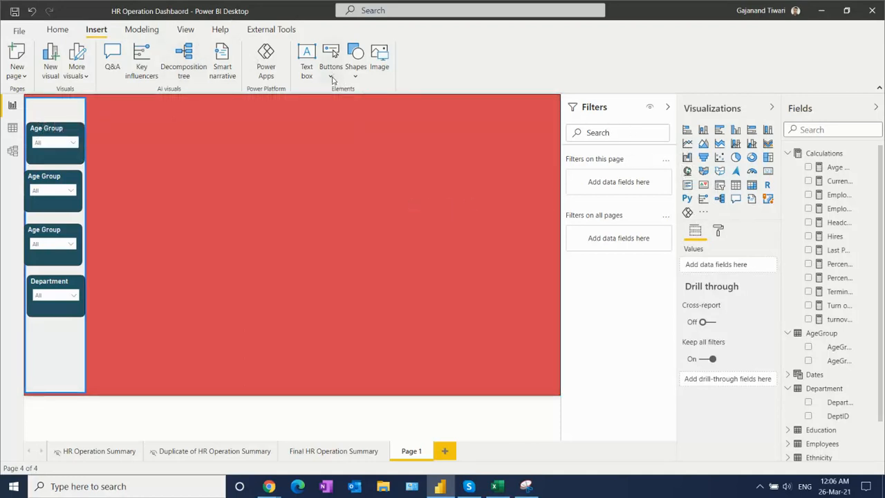
- Insert a blank button and place it in the sidebar above the first Age Group slicer
click(331, 57)
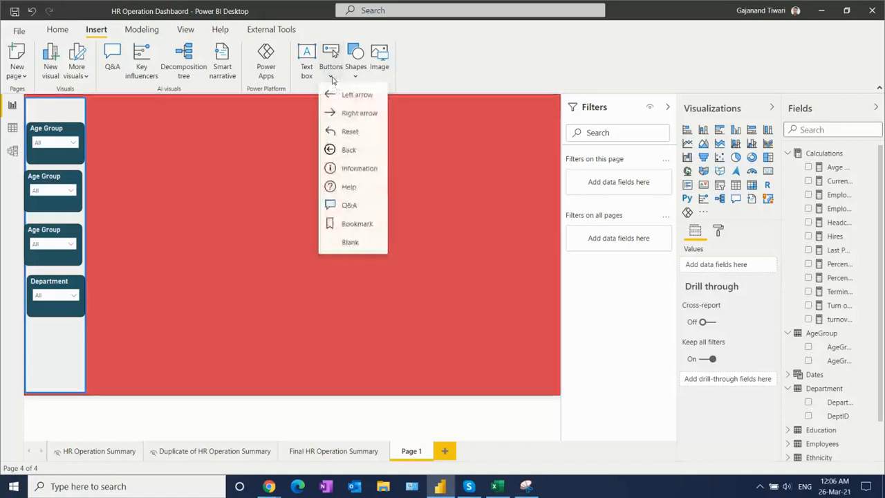
click(350, 243)
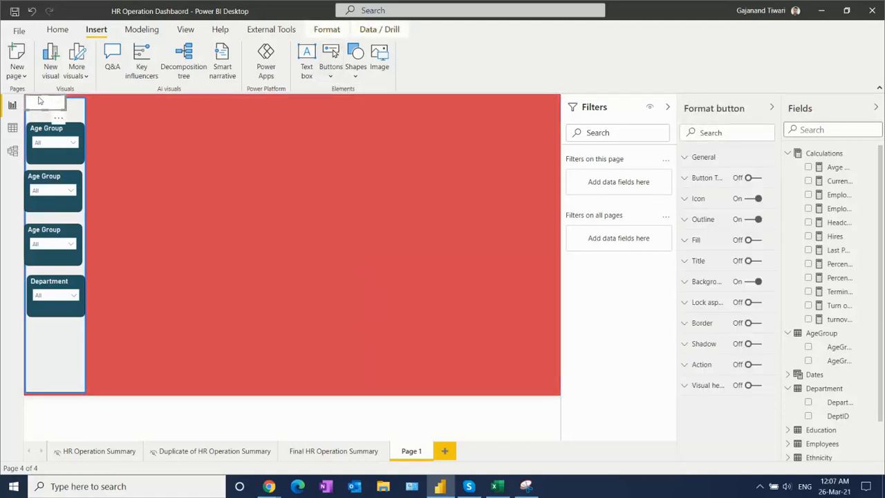
drag(40, 105, 50, 108)
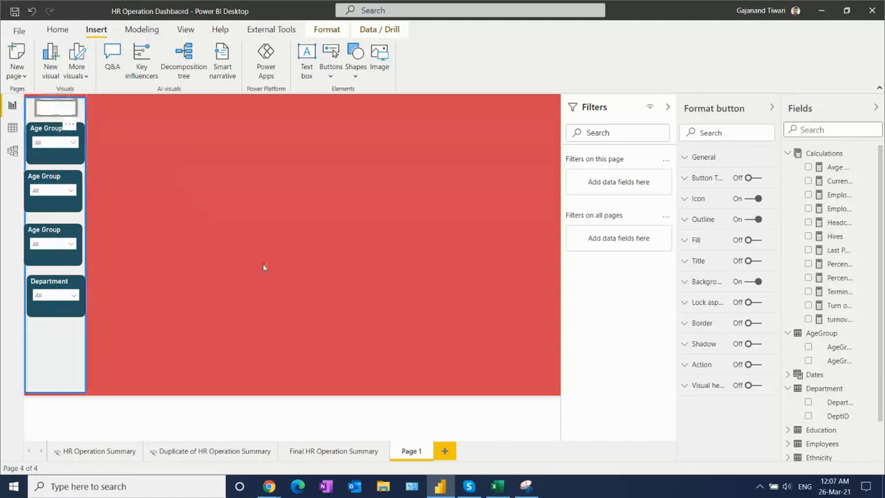
- Turn on the new button's text and set it to "Clear all"
click(756, 179)
click(691, 178)
click(717, 233)
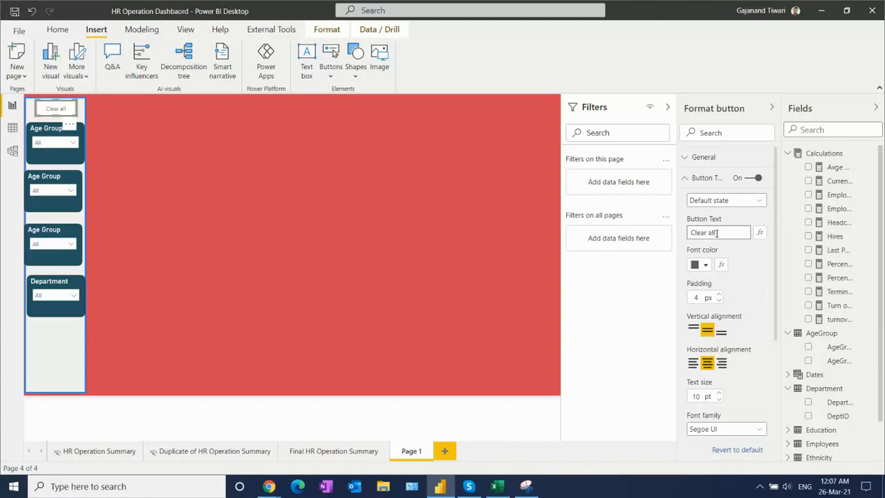
click(747, 267)
drag(777, 294, 797, 399)
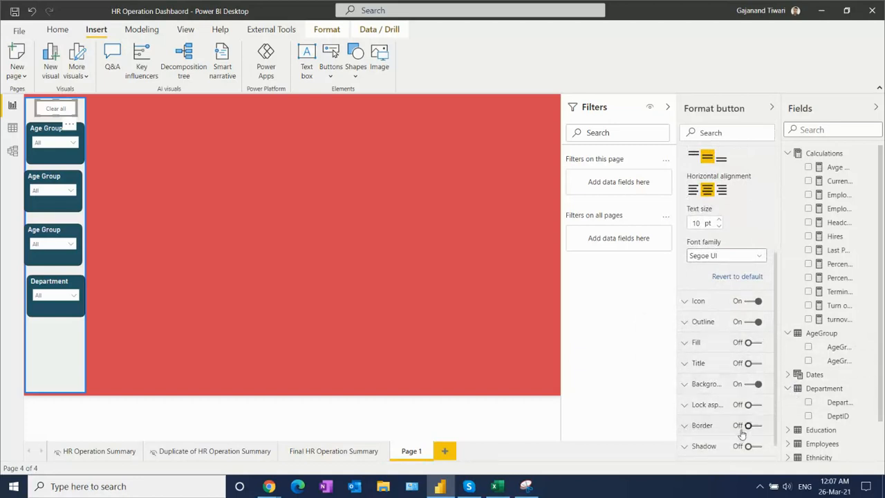
- Add a new bookmark of Page 1 with every sidebar slicer set to All
click(57, 29)
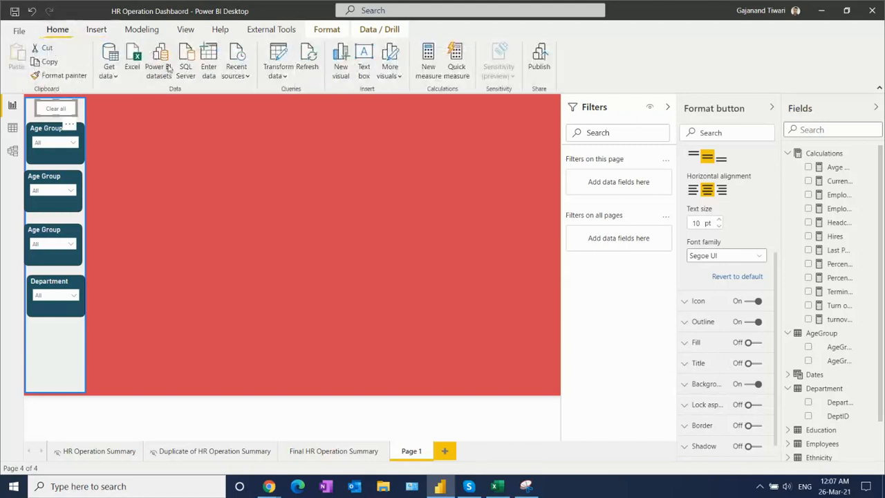
click(185, 30)
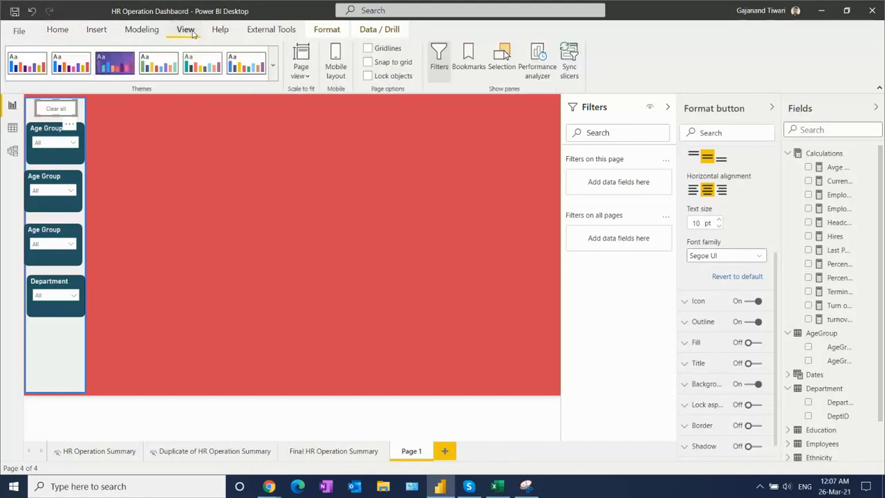
click(474, 64)
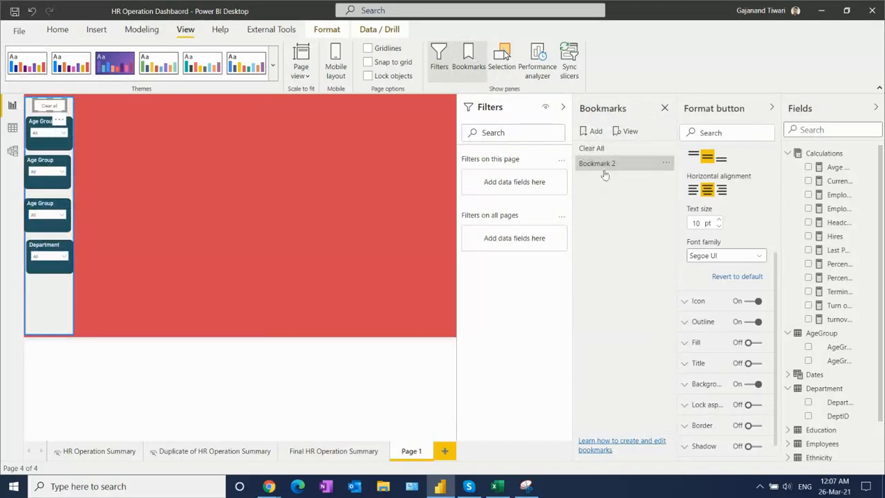
- Turn on the slicer header for the second Age Group slicer in the sidebar
click(61, 174)
click(59, 167)
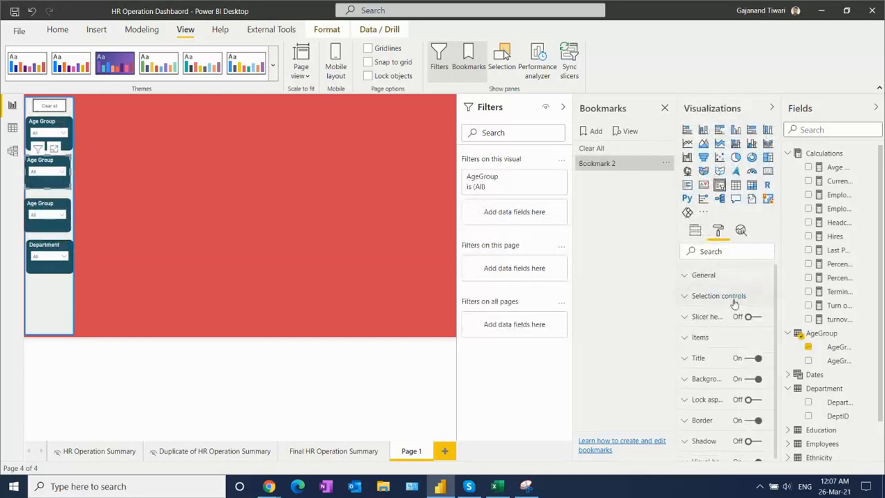
click(723, 295)
click(692, 296)
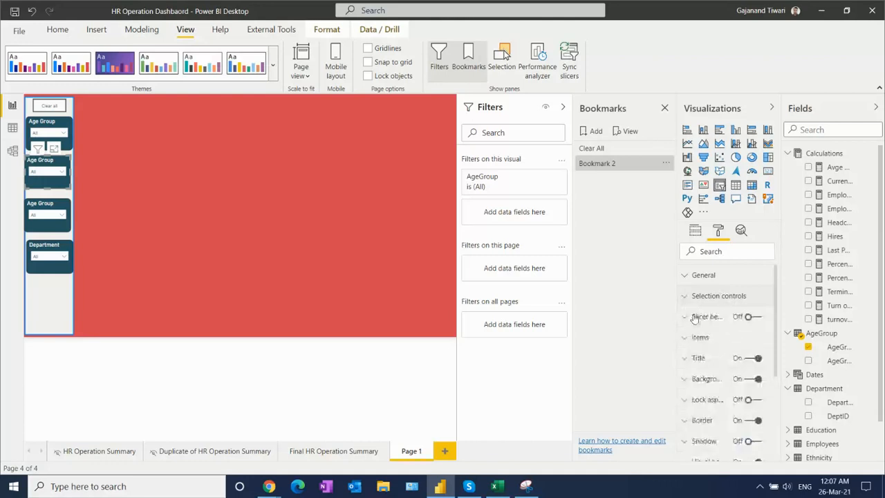
click(752, 317)
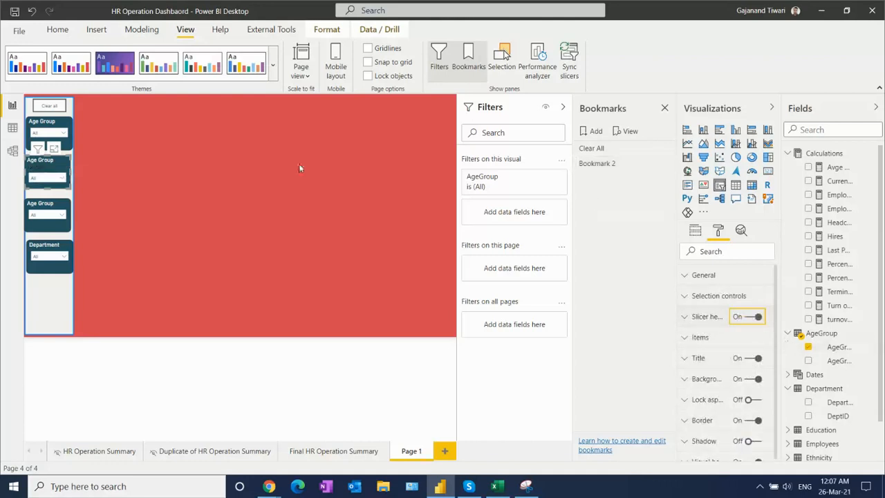
- Choose two age groups in the second Age Group slicer and clear that selection again
click(61, 180)
click(34, 199)
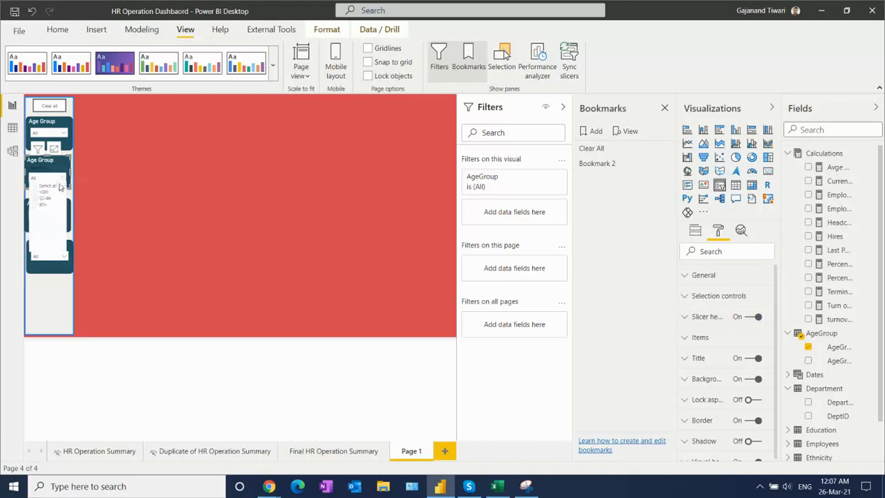
click(35, 206)
key(Escape)
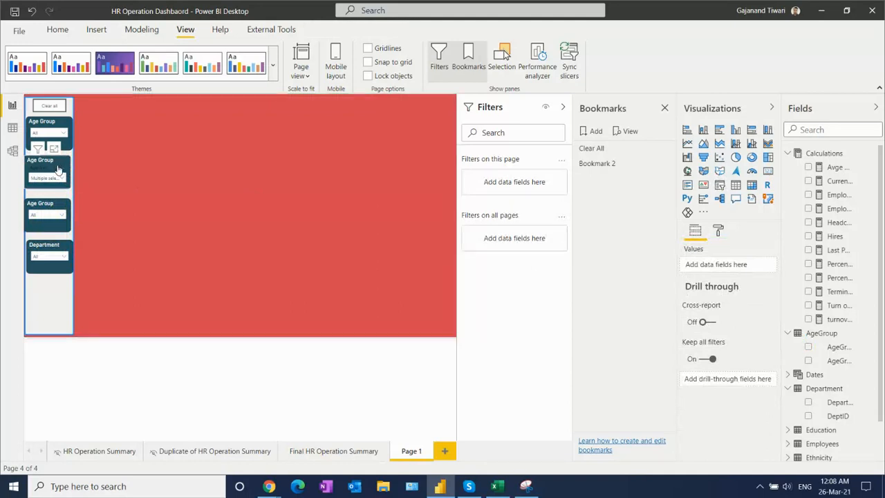
click(59, 166)
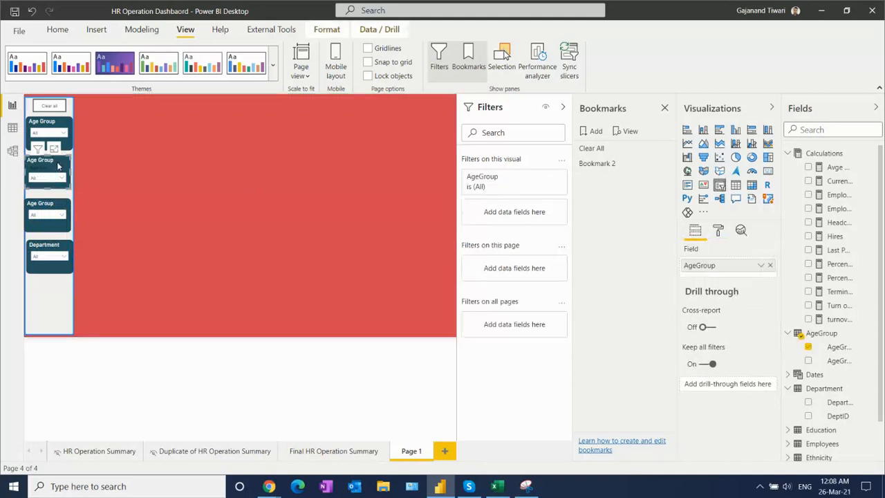
- Rename the new bookmark "TesetNew" and close the bookmarks list
click(668, 164)
click(681, 169)
double_click(606, 164)
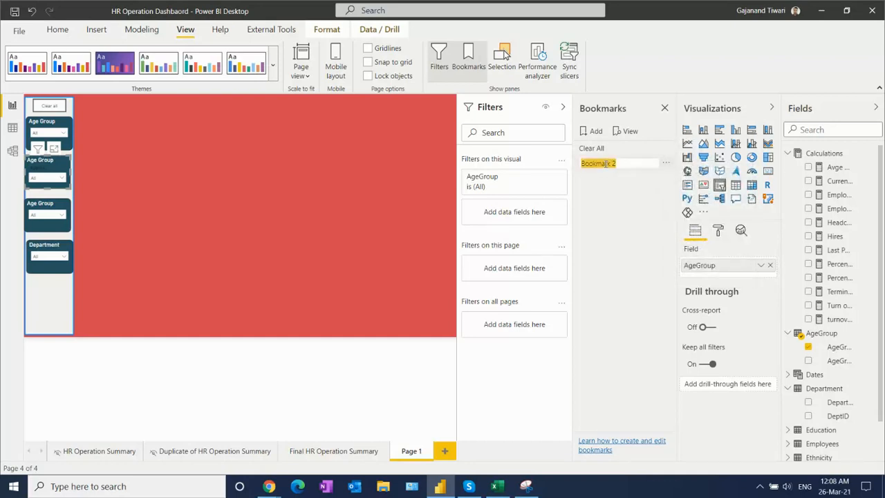
text(TesetNew)
key(Return)
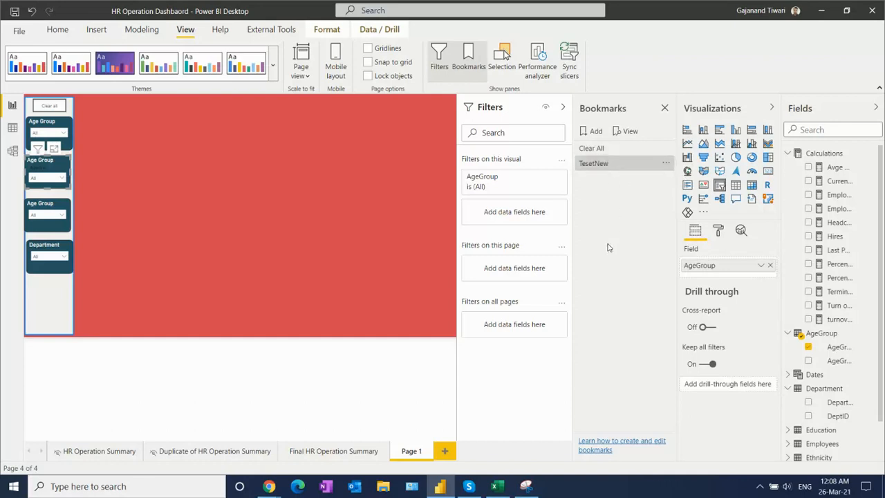
click(666, 111)
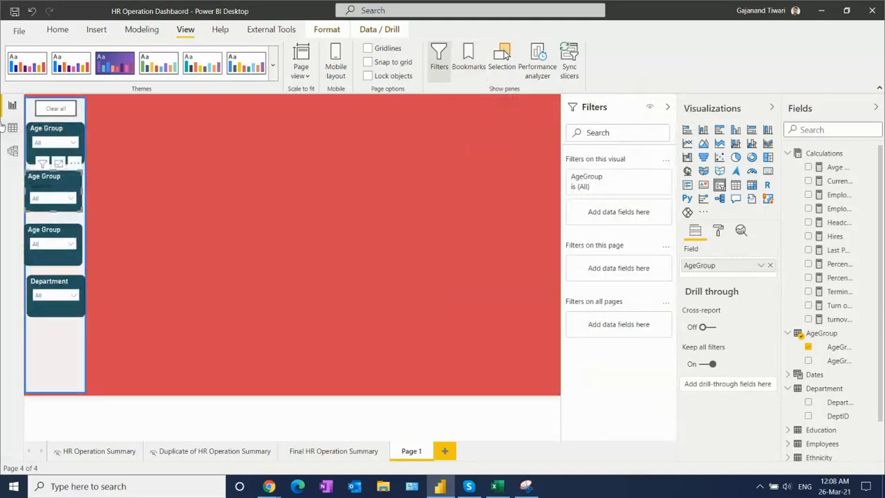
- Turn on the "Clear all" button's action with type Bookmark, pointing to the TesetNew bookmark
click(53, 110)
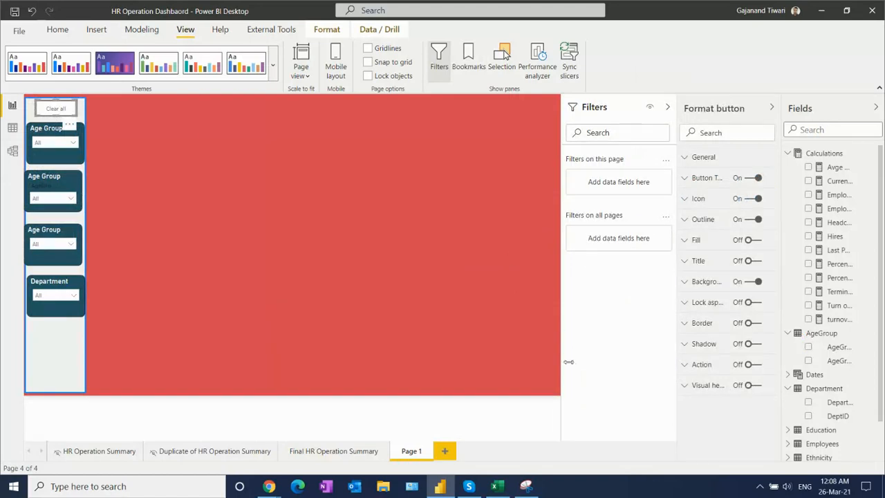
click(751, 365)
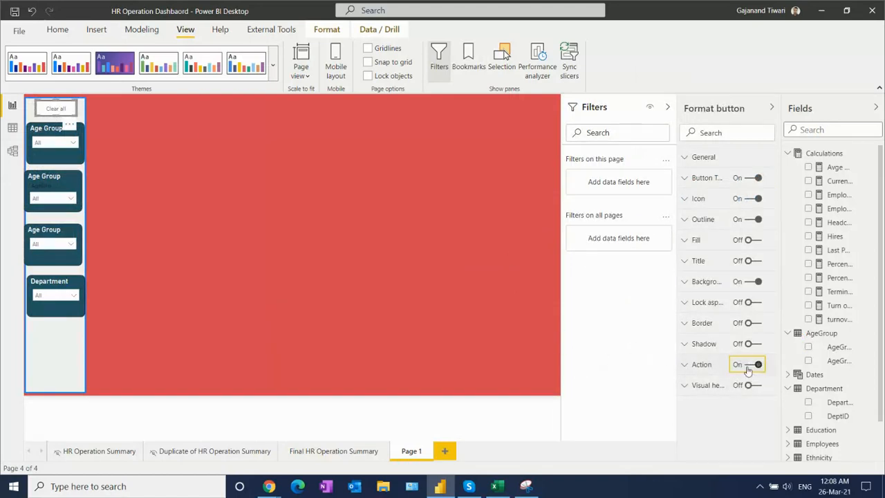
click(700, 366)
click(751, 399)
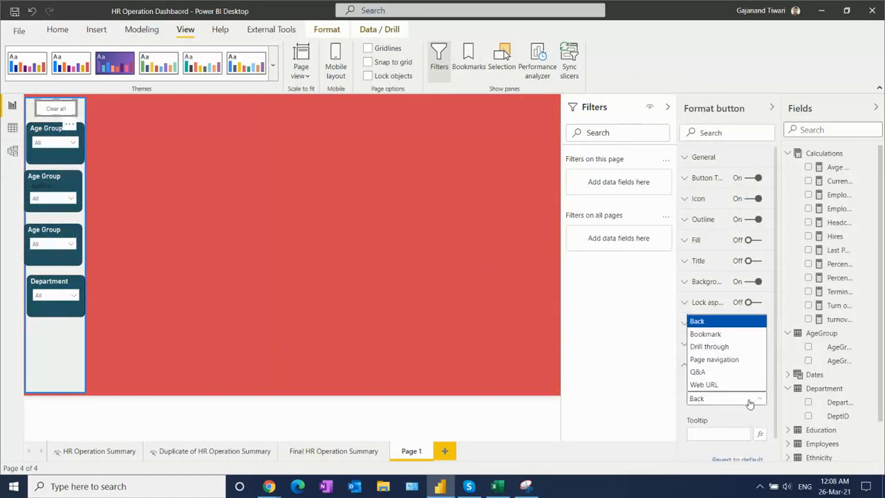
click(713, 334)
scroll(776, 346, down, 2)
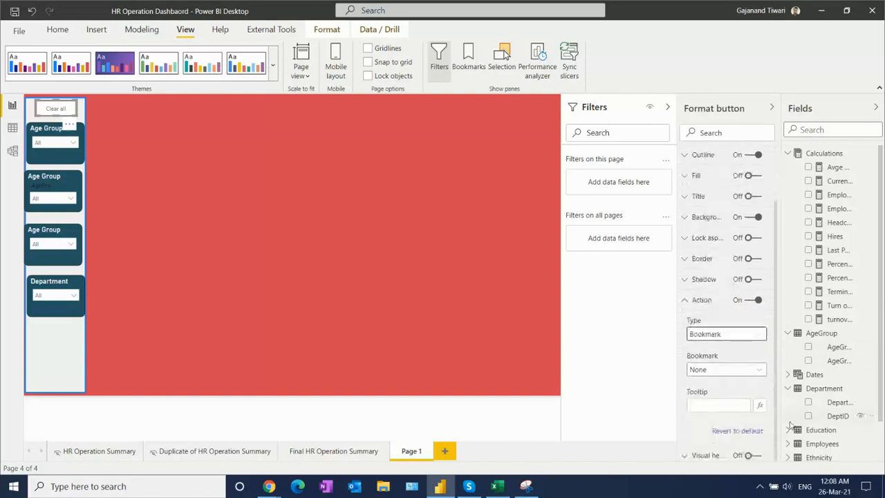
click(726, 369)
click(746, 409)
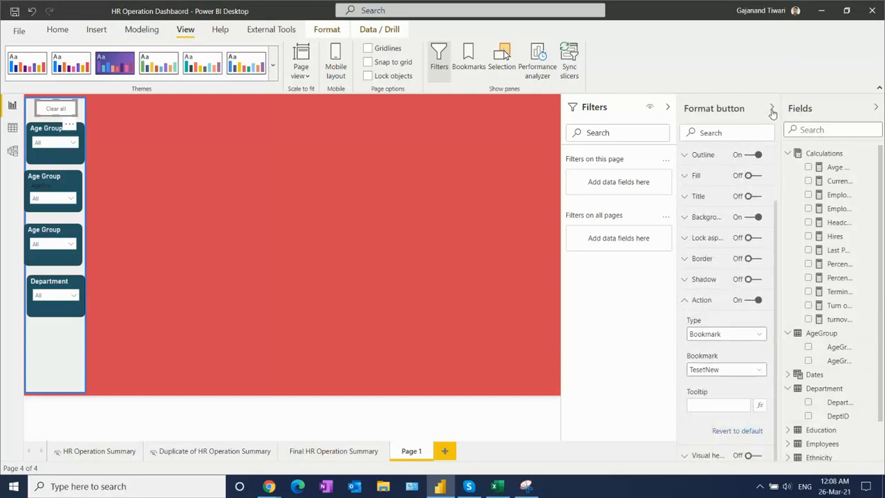
click(772, 108)
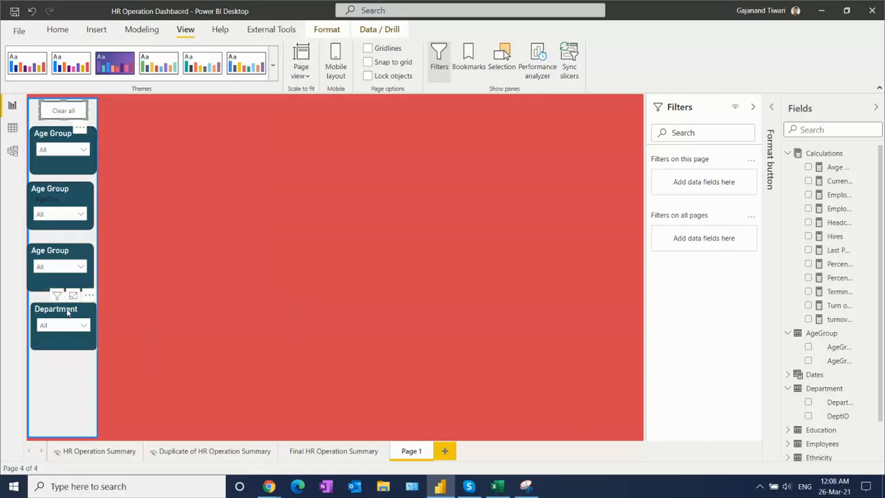
- Send the light sidebar rectangle to the back, behind the slicers and the "Clear all" button
click(55, 386)
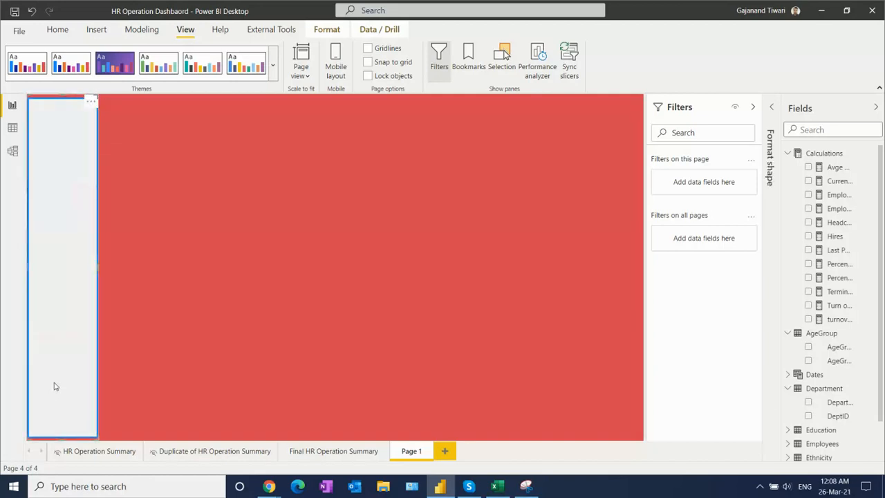
click(327, 29)
click(199, 76)
click(204, 114)
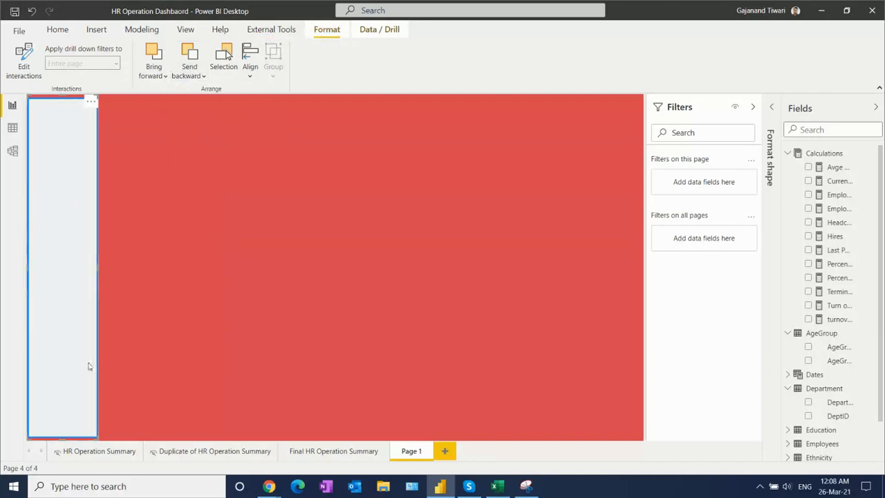
click(212, 228)
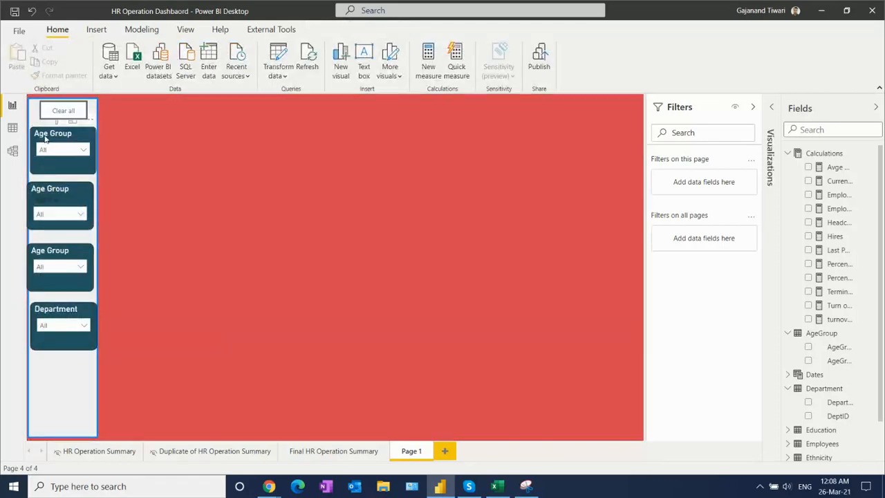
- Select the three Age Group slicers and the Department slicer together and bring them to the front
click(46, 139)
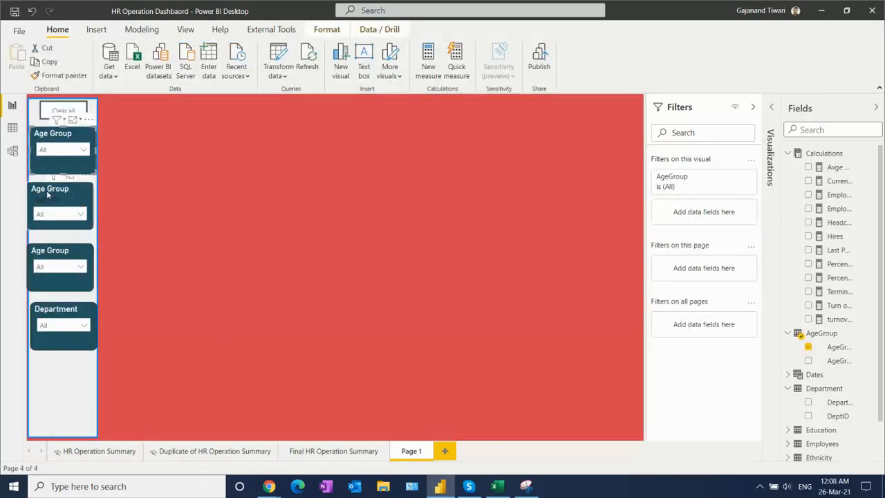
ctrl+click(48, 195)
ctrl+click(46, 255)
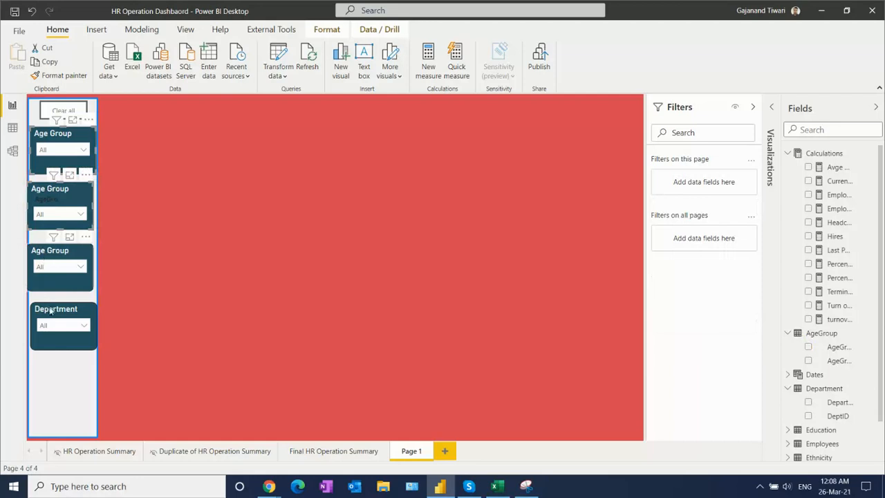
ctrl+click(50, 310)
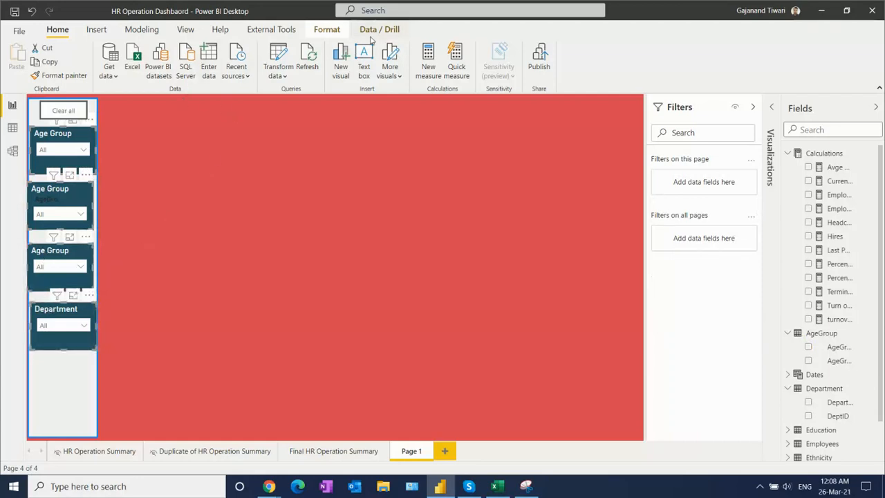
click(326, 29)
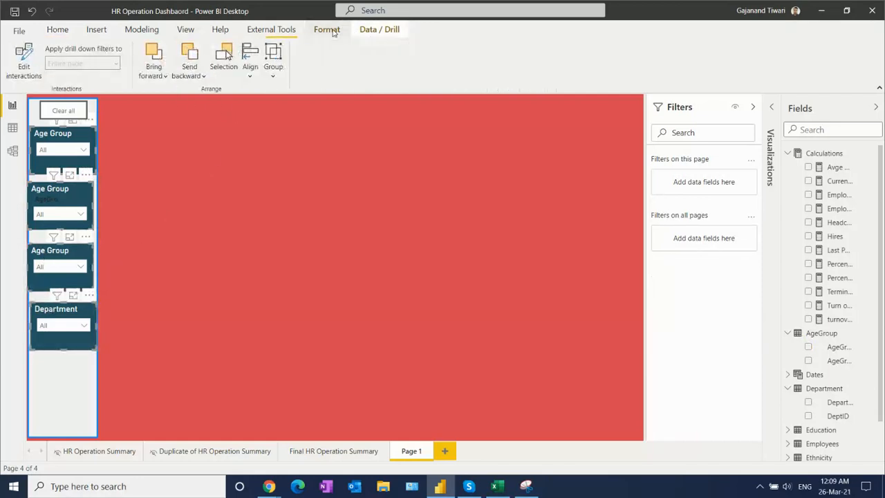
click(153, 66)
click(166, 113)
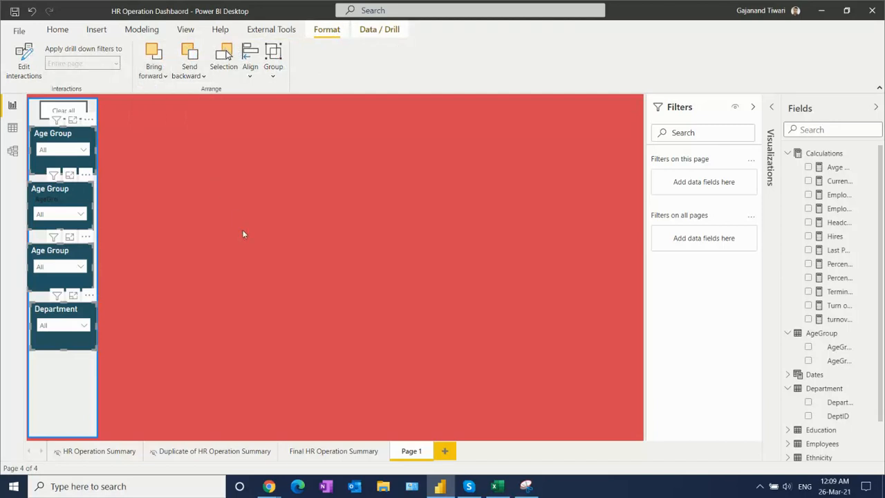
- Bring the "Clear all" button to the front
click(53, 112)
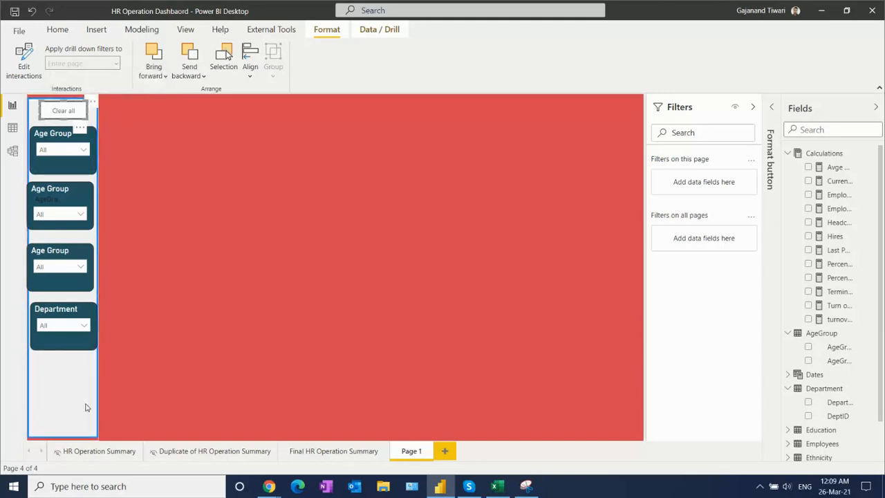
click(156, 78)
click(168, 113)
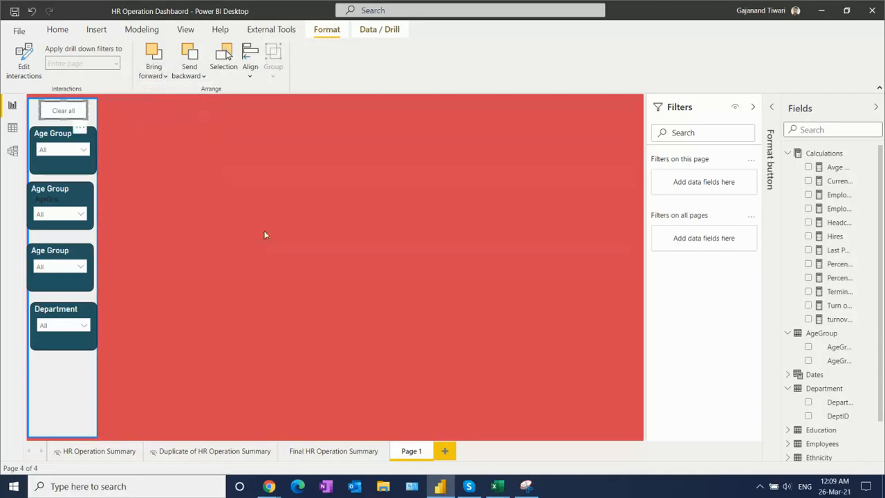
- Move the second Age Group slicer so it lines up directly beneath the first one
click(50, 135)
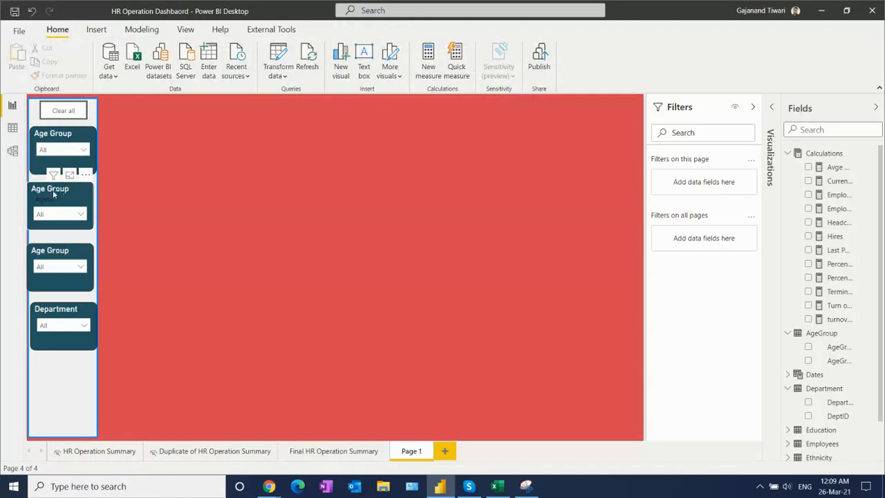
click(53, 191)
key(Down)
key(Left)
key(Down)
key(Down)
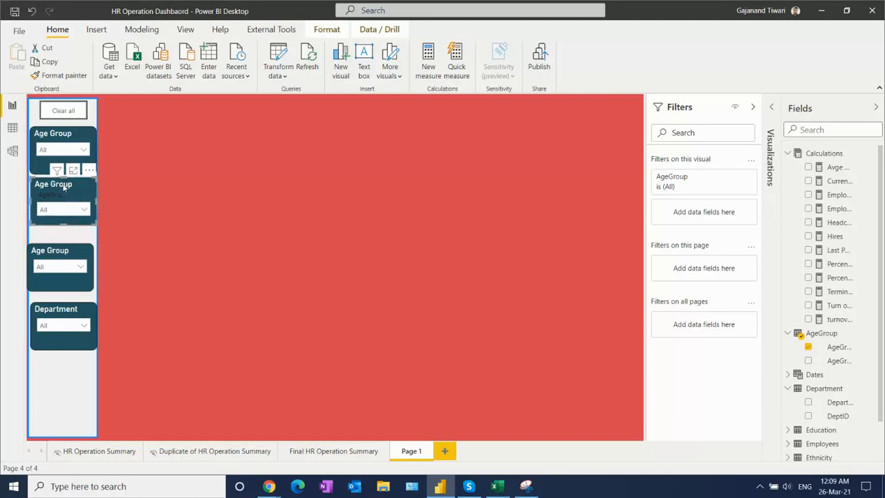
- Turn off the slicer header for the second Age Group slicer
click(775, 138)
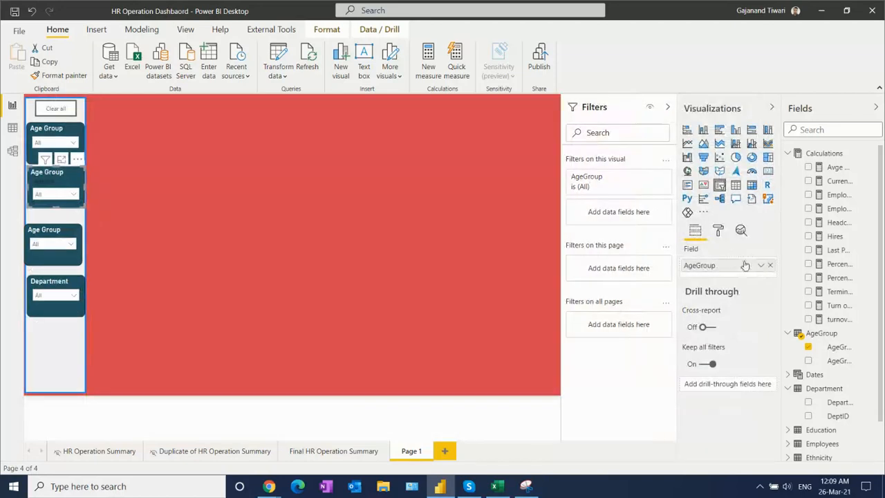
click(718, 230)
click(748, 316)
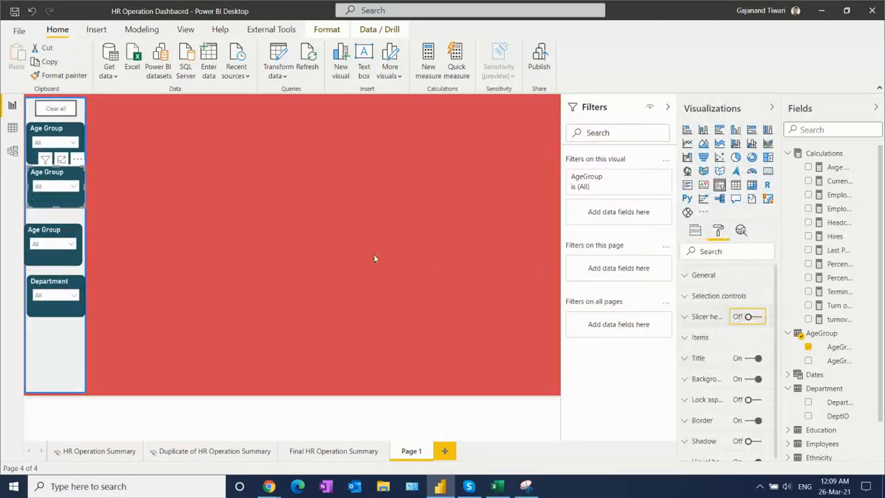
- Turn off the fill of the sidebar's background rectangle
click(39, 320)
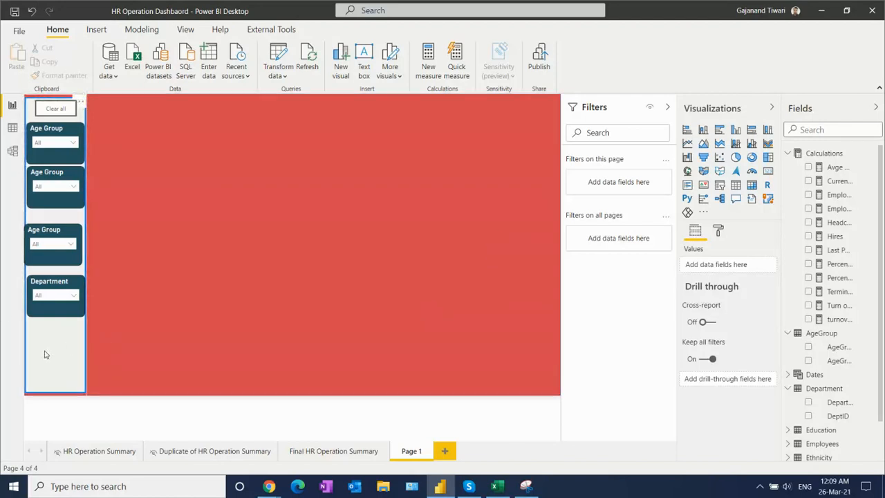
click(44, 355)
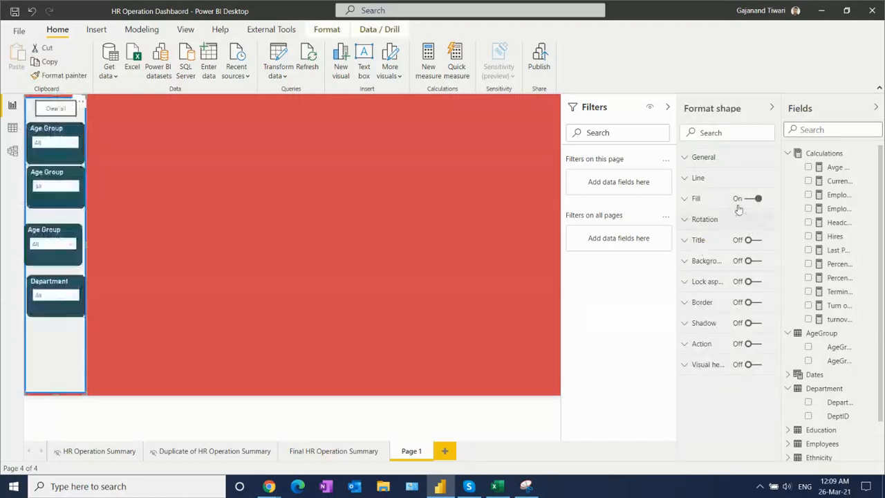
click(686, 198)
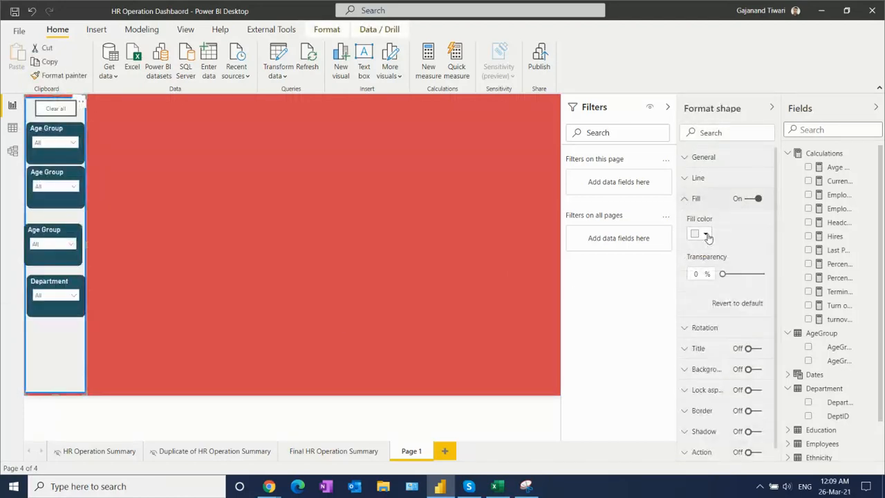
click(749, 199)
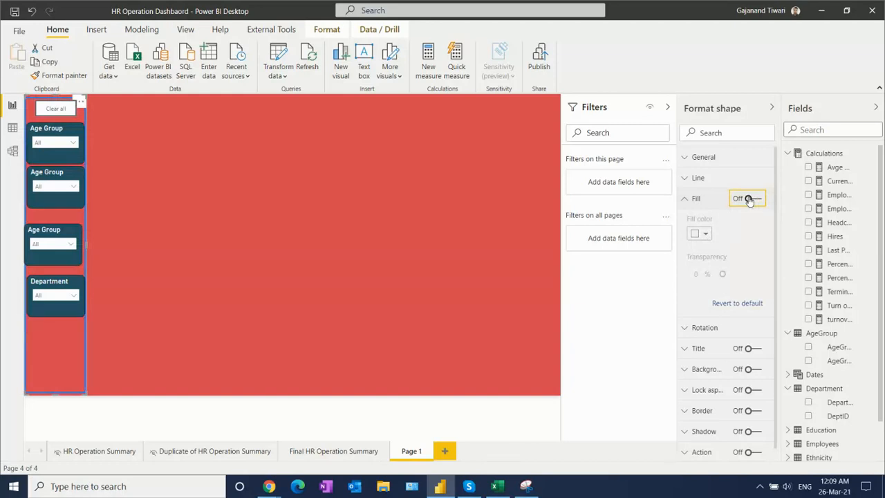
- Move the third Age Group slicer up so it sits aligned directly beneath the second one with a small gap
mouse_move(53, 236)
mouse_down()
mouse_move(56, 226)
mouse_move(32, 221)
mouse_move(52, 231)
mouse_move(43, 229)
mouse_up()
click(51, 235)
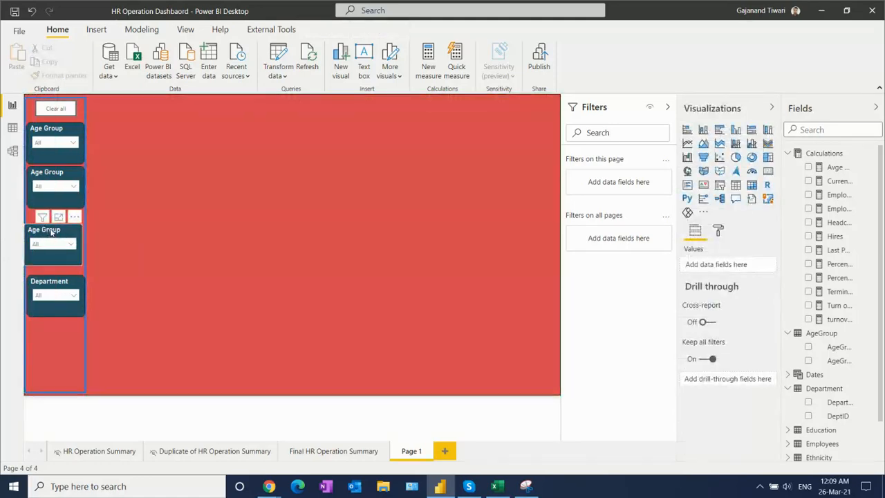
drag(56, 218, 59, 203)
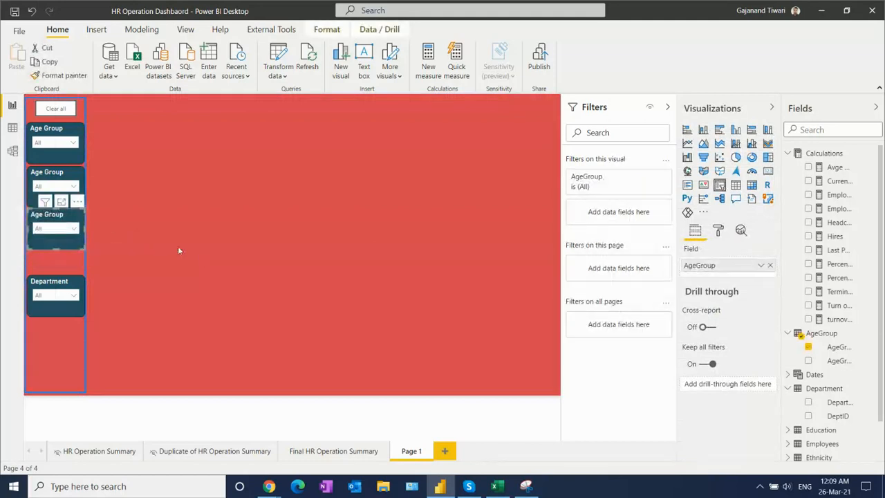
key(Left)
key(Down)
key(Down)
key(Down)
key(Down)
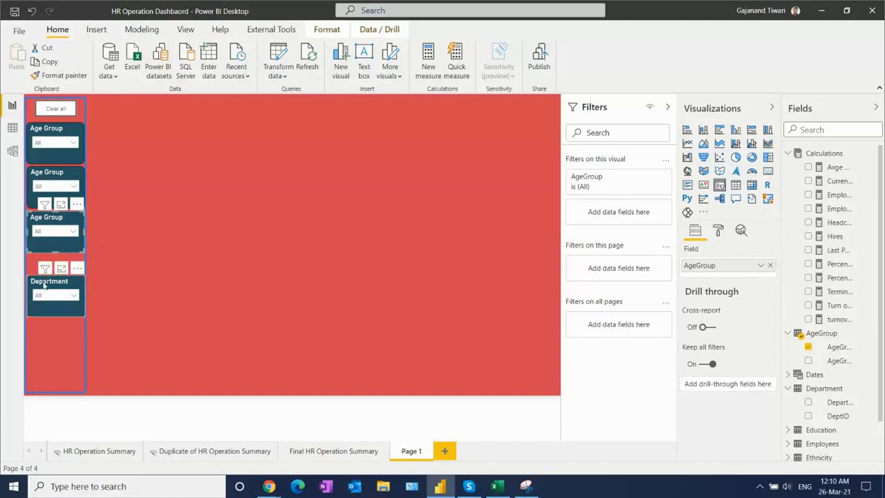
- Move the Department slicer up so it sits aligned directly beneath the third Age Group slicer
drag(46, 285, 44, 267)
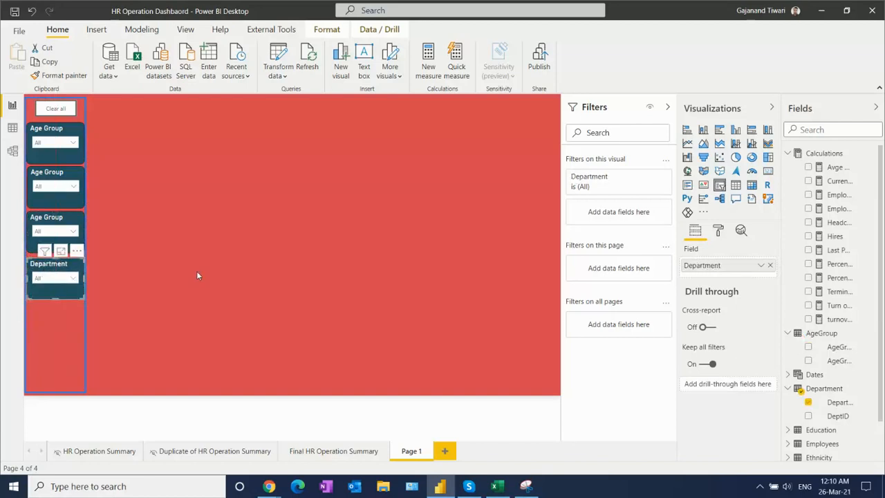
key(Up)
key(Up)
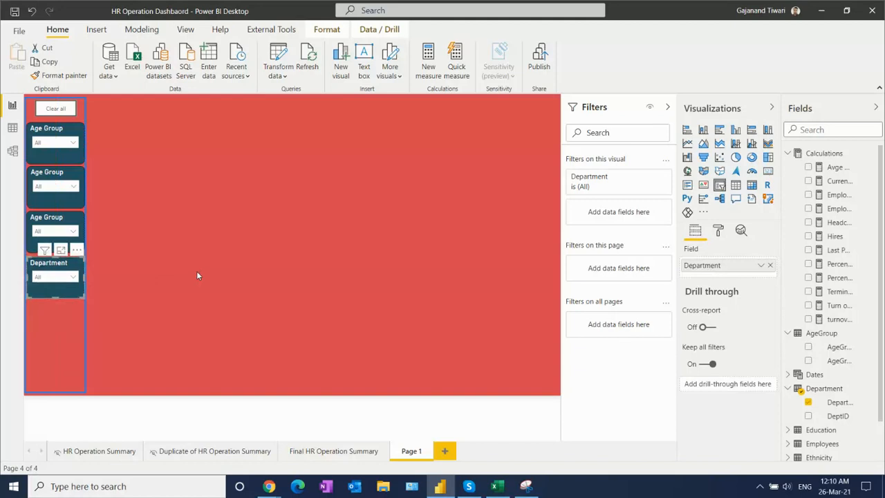
click(219, 256)
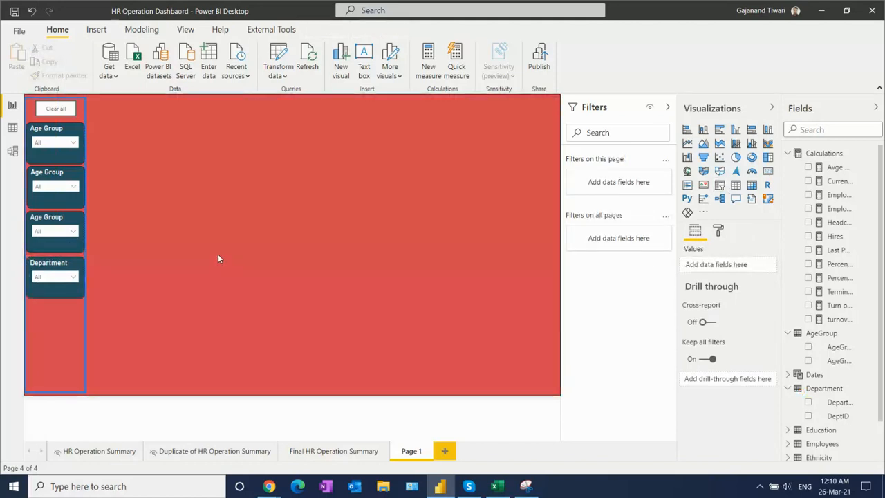
- Copy the Years, Age Group, Department, Education, Gender and Pay Type slicers from the HR Operation Summary page
click(96, 452)
click(50, 353)
ctrl+click(57, 214)
ctrl+click(53, 180)
ctrl+click(50, 133)
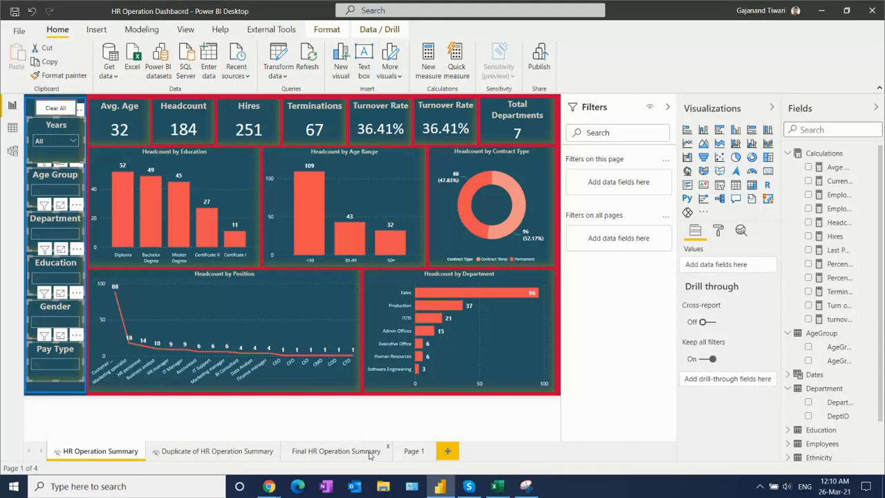
key(ctrl+c)
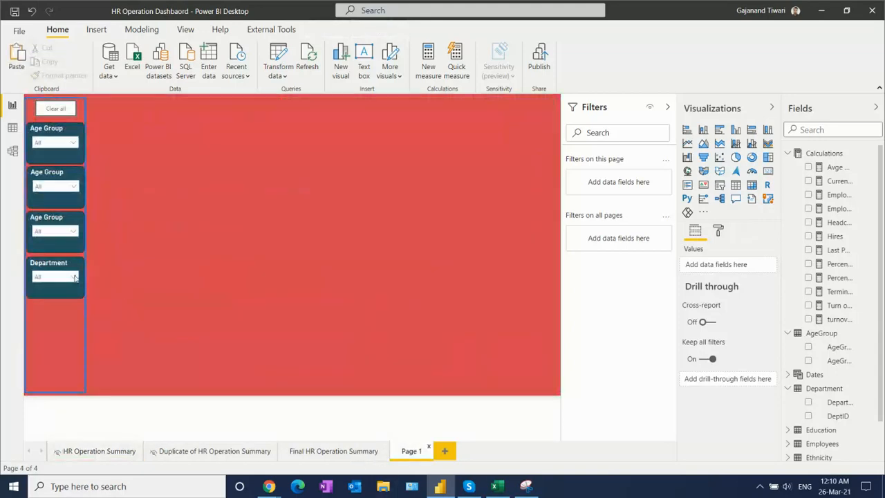
- Delete the three Age Group slicers and the Department slicer from the Page 1 sidebar
click(46, 270)
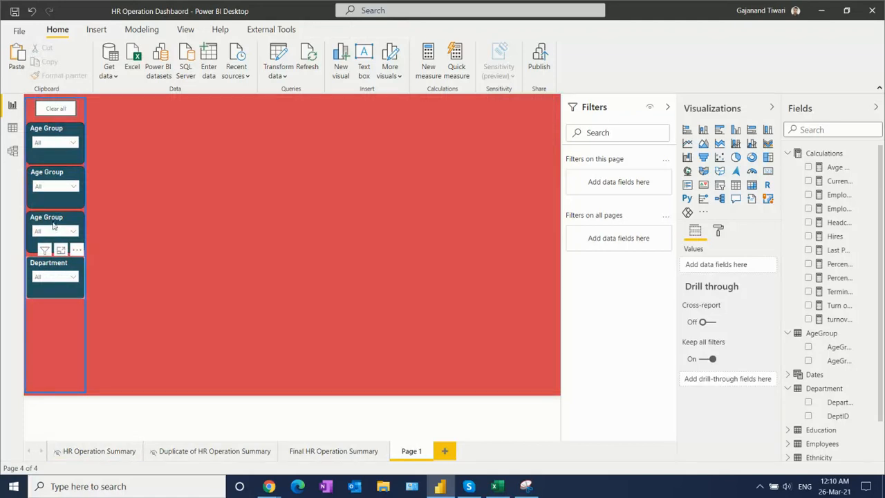
ctrl+click(54, 220)
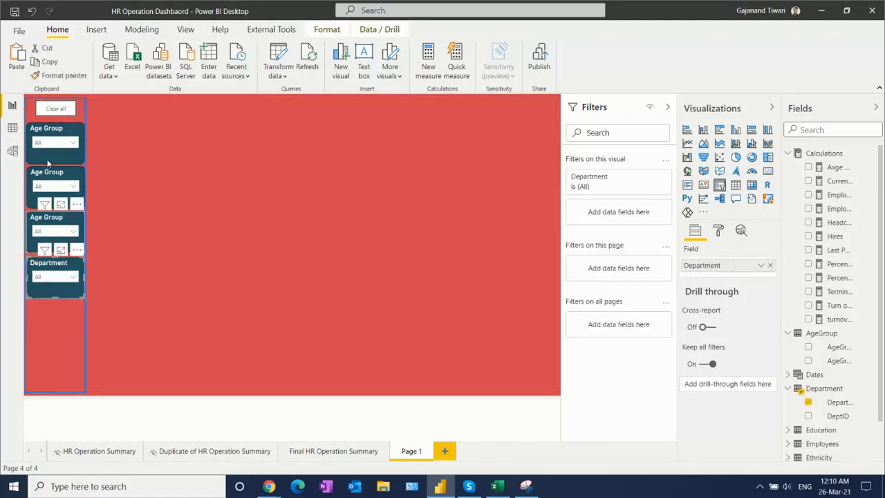
ctrl+click(49, 174)
ctrl+click(48, 132)
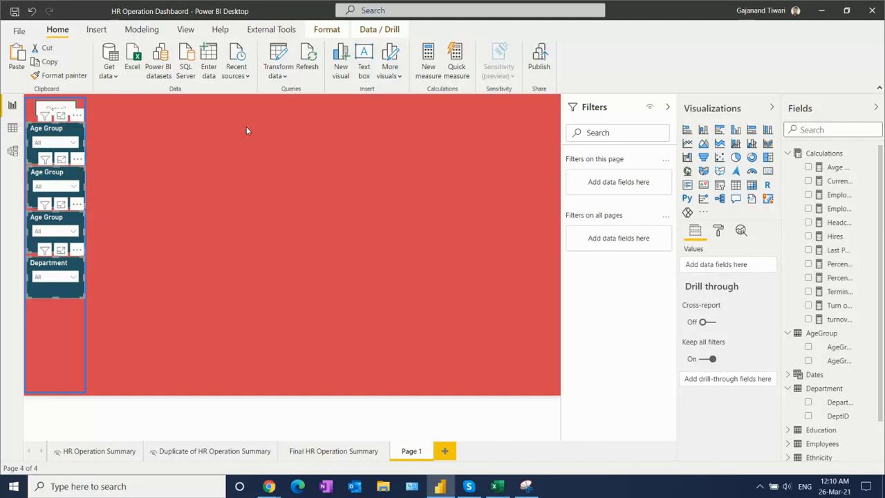
key(Delete)
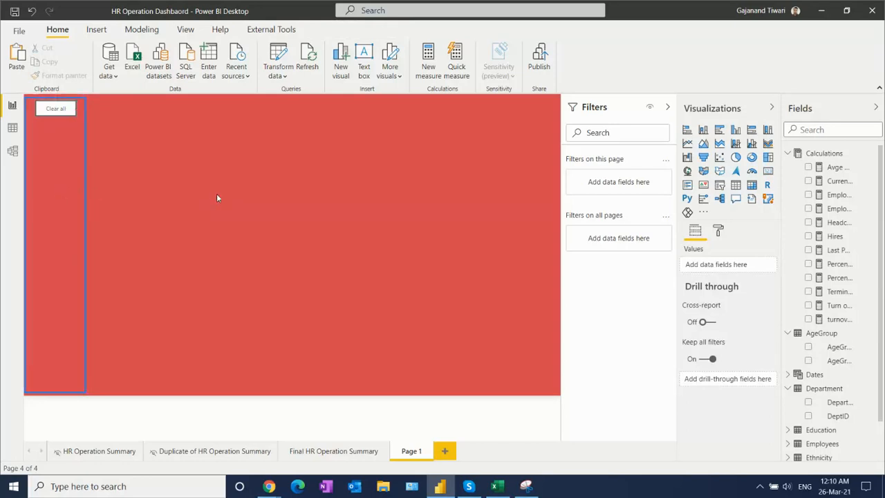
- On the HR Operation Summary page, select the Pay Type, Gender, Education, Department and Age Group slicers together
click(95, 453)
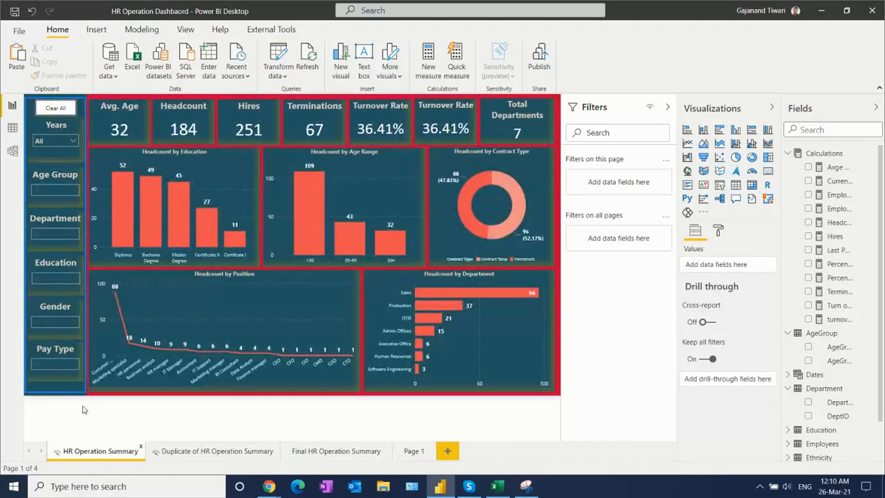
click(32, 353)
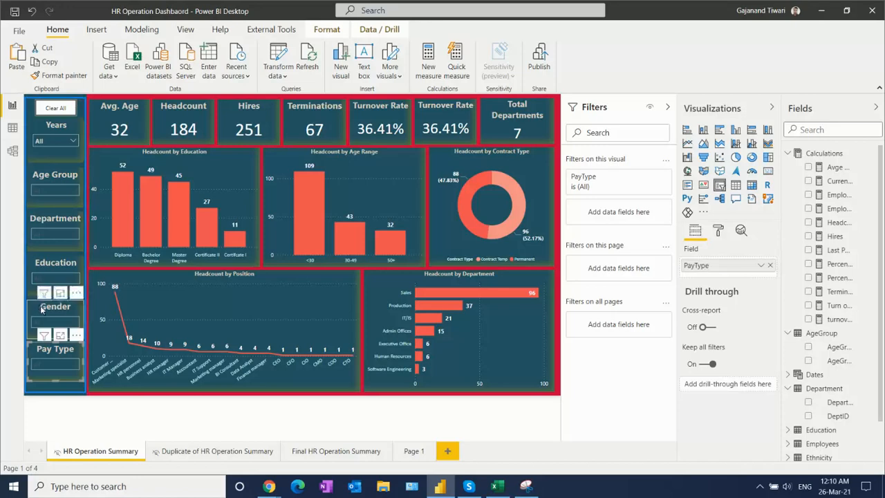
click(39, 264)
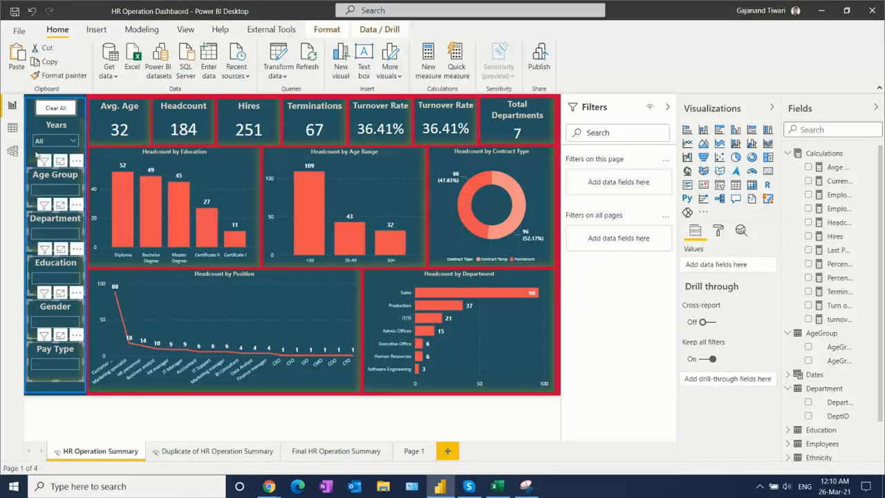
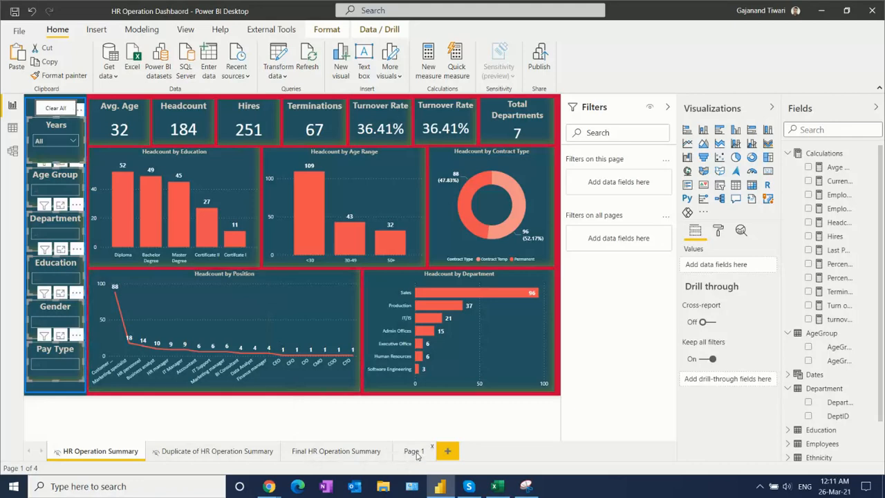
- Paste the copied slicers into the Page 1 sidebar and keep them in sync with the originals
click(414, 451)
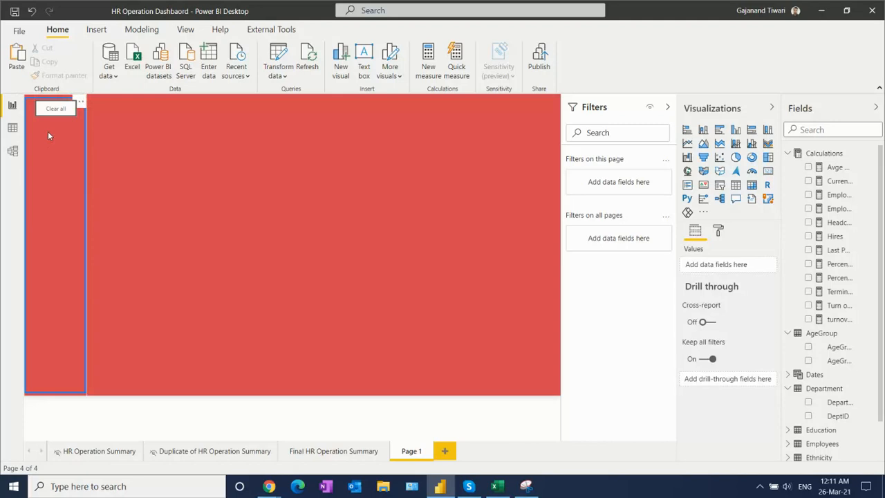
click(47, 131)
key(ctrl+v)
click(49, 134)
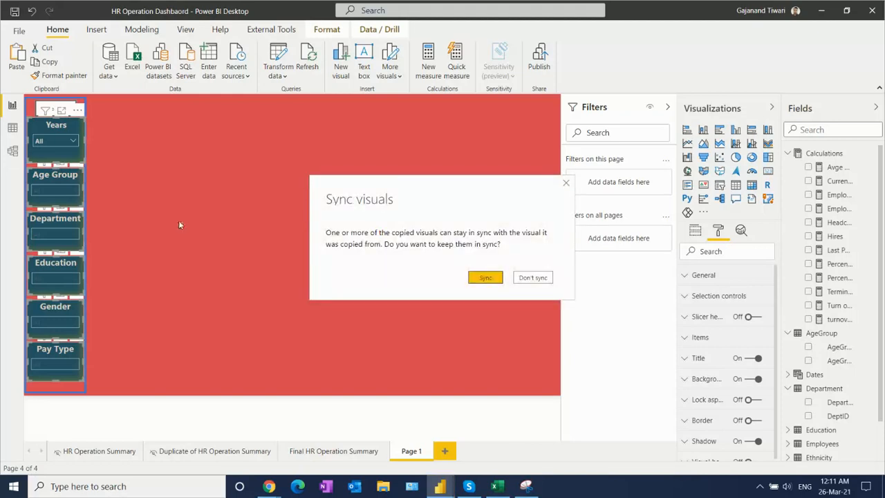
click(486, 277)
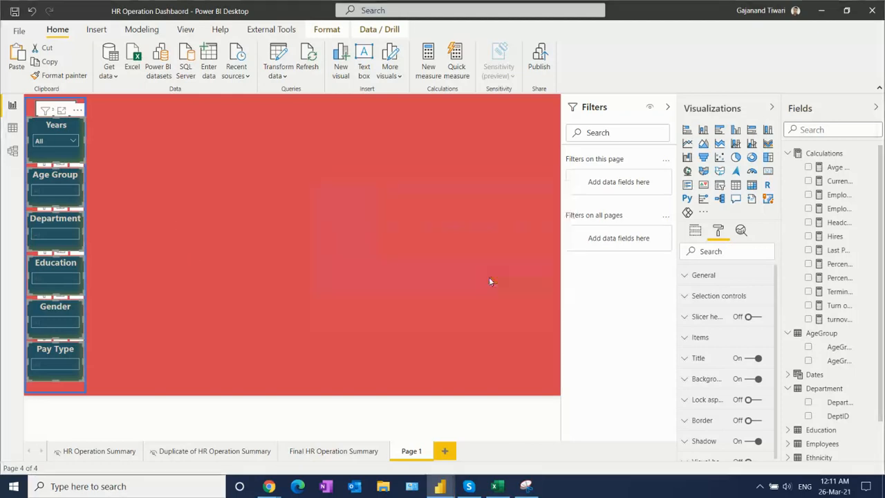
click(305, 233)
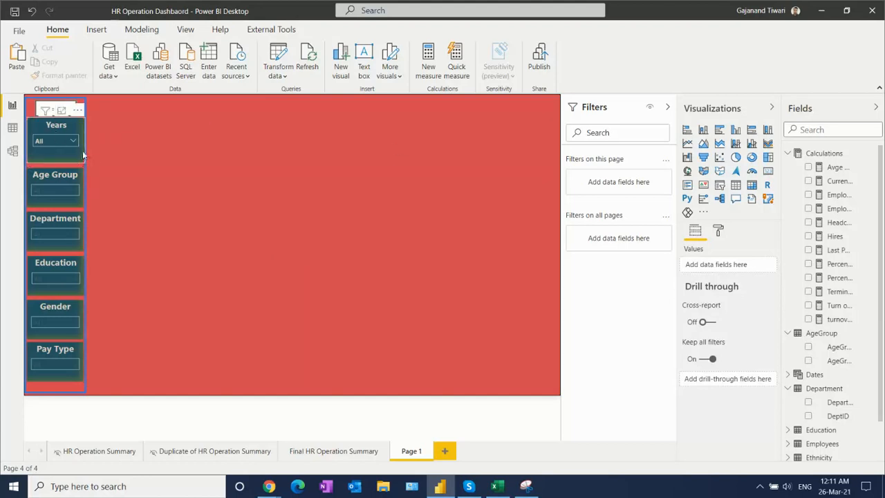
- Review the shadow colour, position and preset settings of the Years slicer on Page 1
click(38, 162)
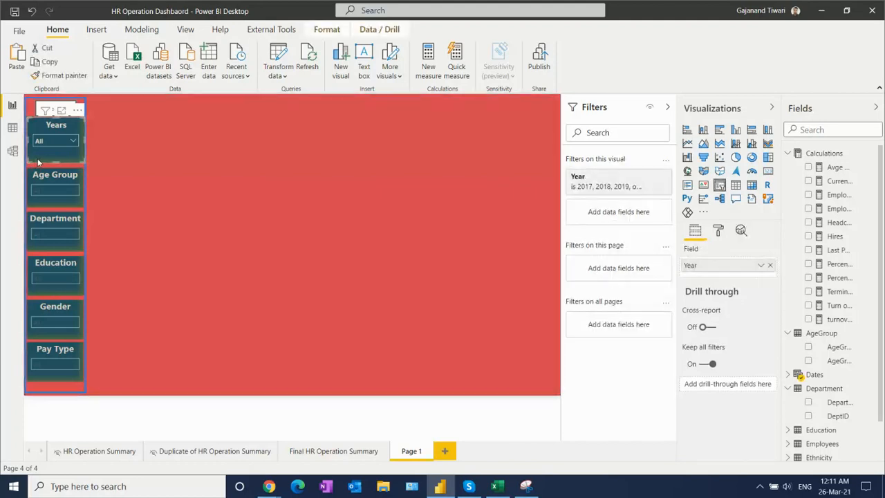
click(720, 231)
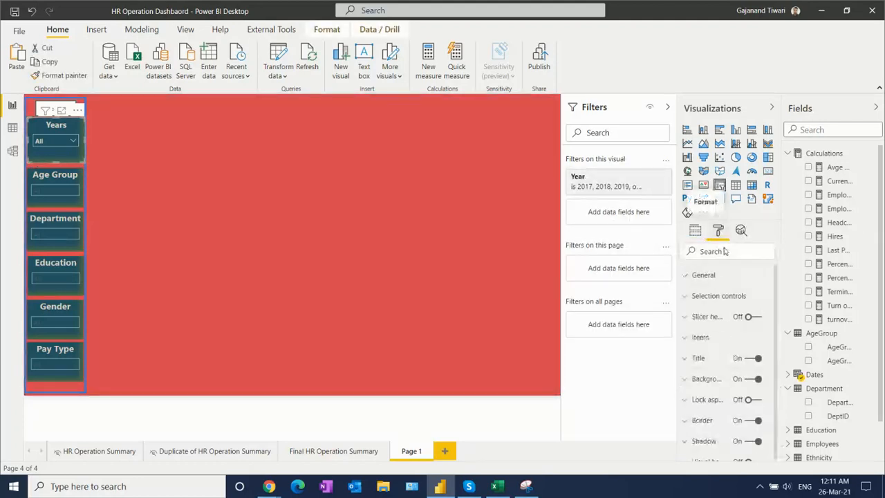
click(704, 441)
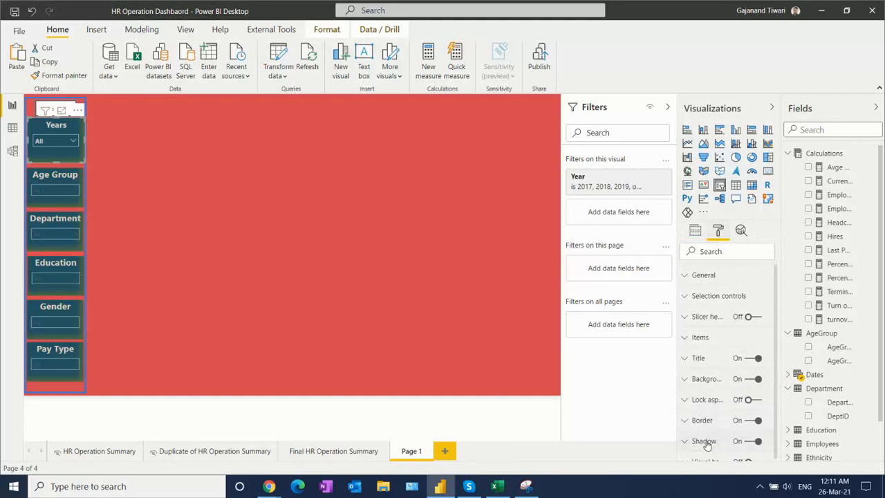
scroll(776, 342, down, 2)
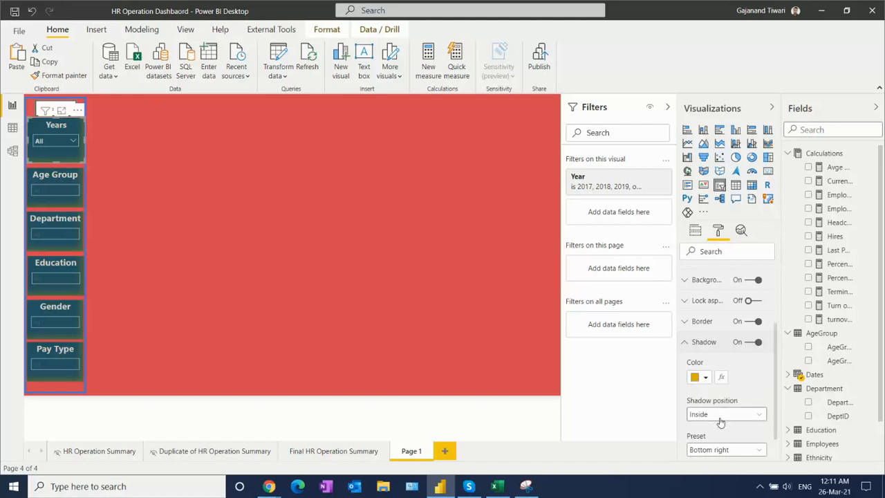
click(184, 148)
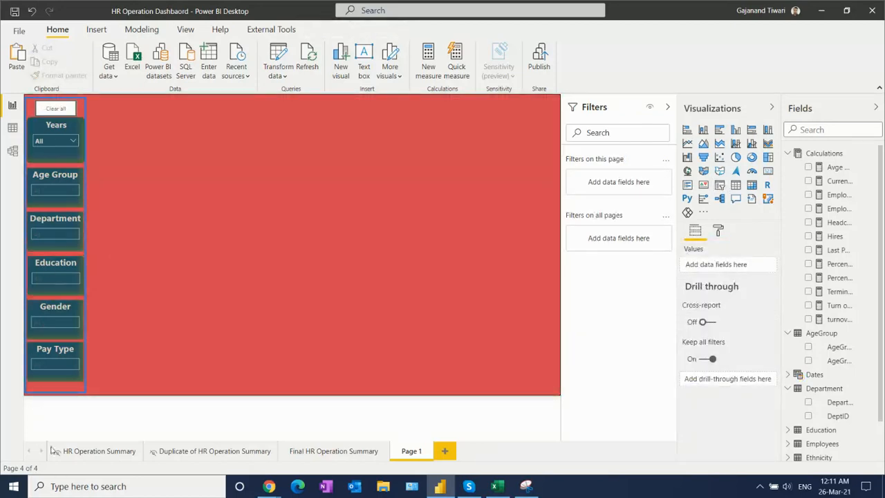
- On the HR Operation Summary page, select and copy the seven KPI cards from Avg. Age to Total Departments
click(104, 453)
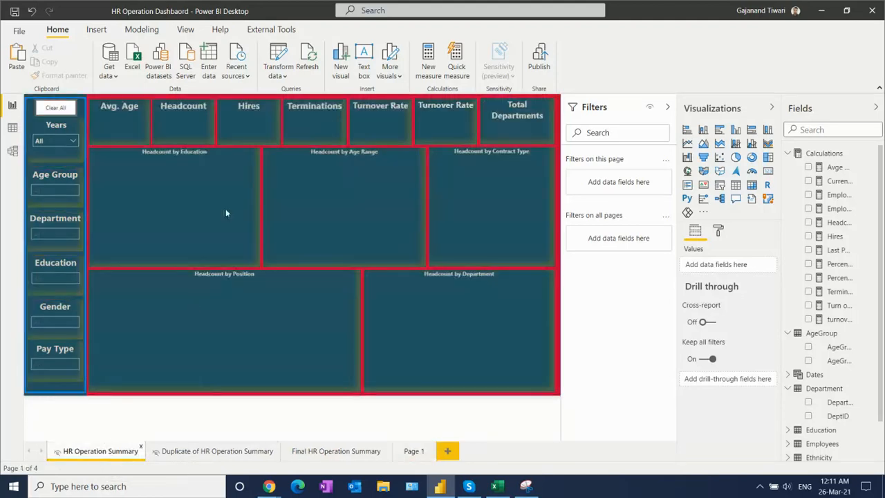
click(118, 113)
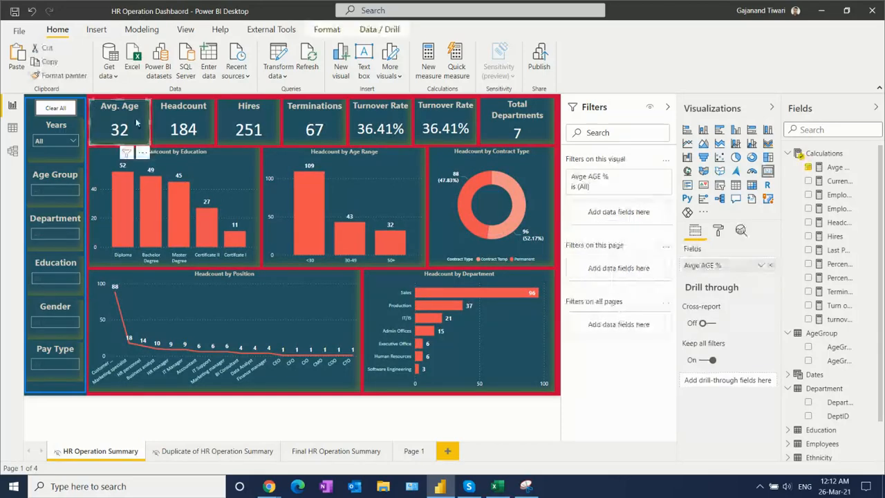
ctrl+click(184, 119)
ctrl+click(249, 119)
ctrl+click(311, 119)
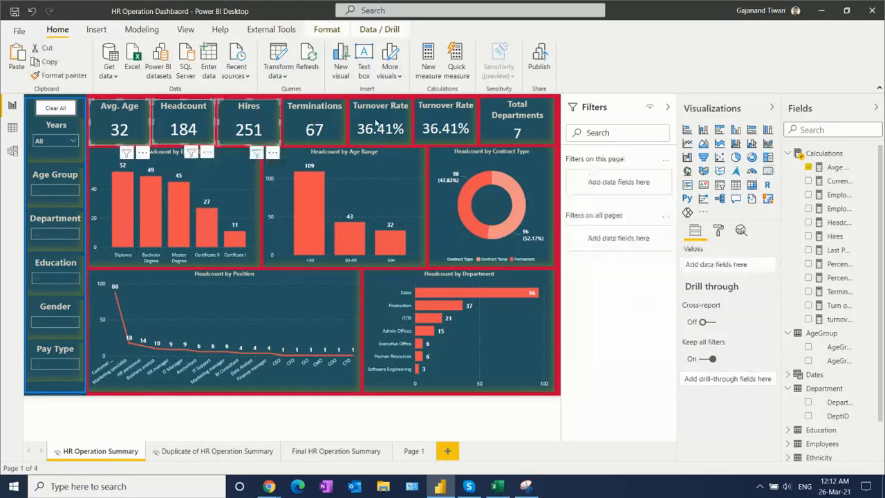
ctrl+click(376, 124)
ctrl+click(456, 125)
ctrl+click(518, 130)
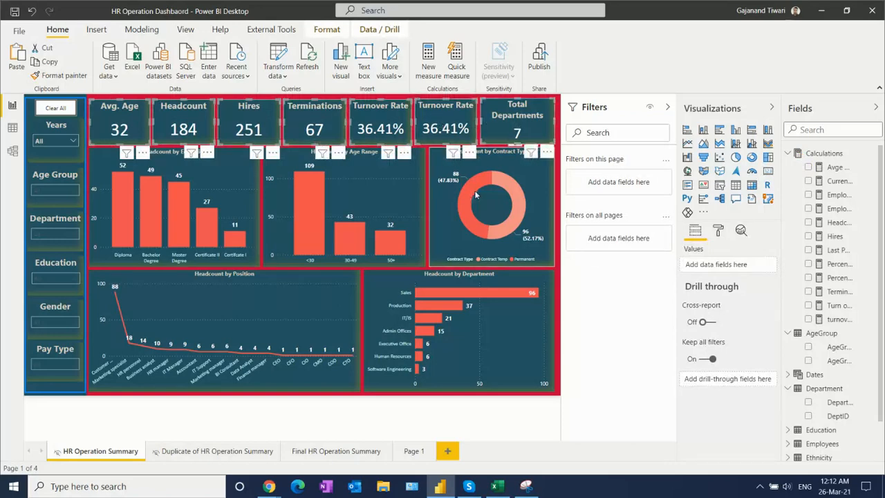
click(235, 456)
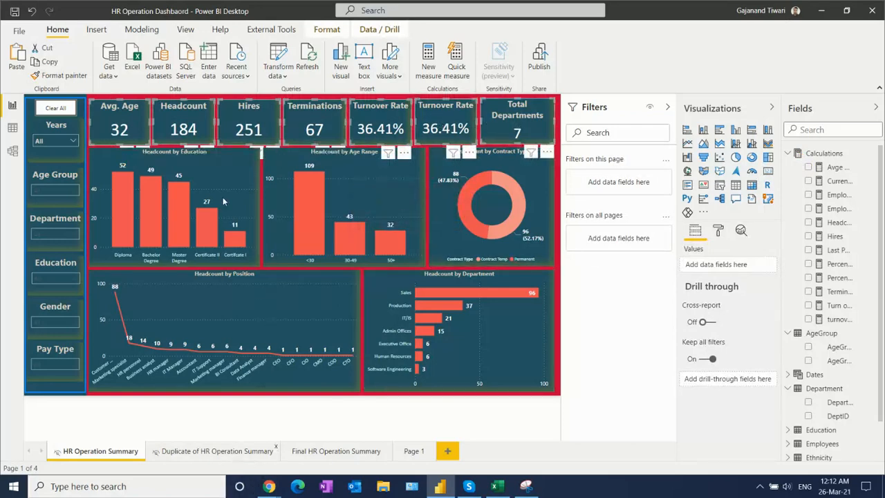
- Paste the seven copied KPI cards onto Page 1
click(415, 453)
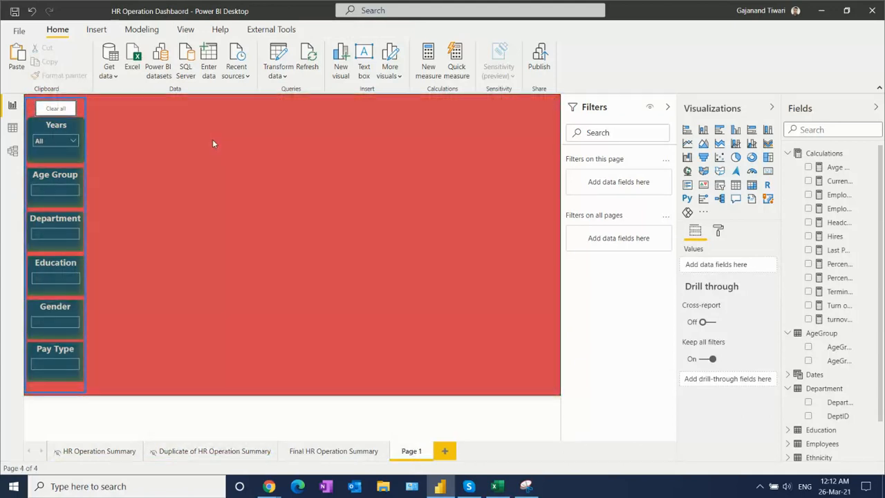
key(ctrl+v)
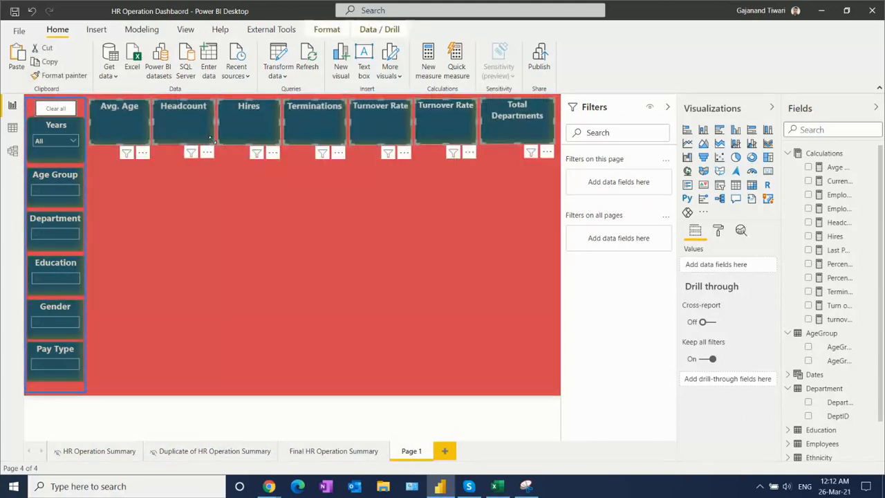
click(277, 257)
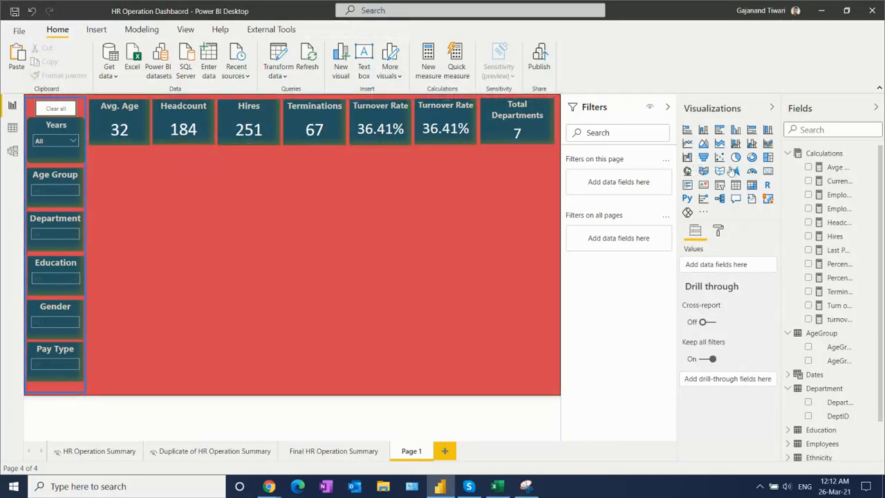
- Add a card visual showing the Avge AGE % measure in the empty area below the KPI cards, sized about like them
click(769, 173)
drag(134, 260, 300, 346)
drag(292, 394, 293, 269)
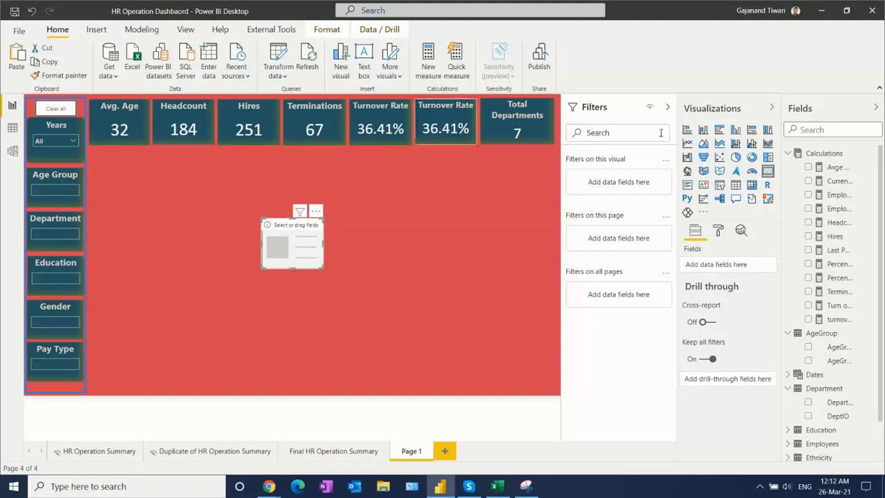
click(809, 167)
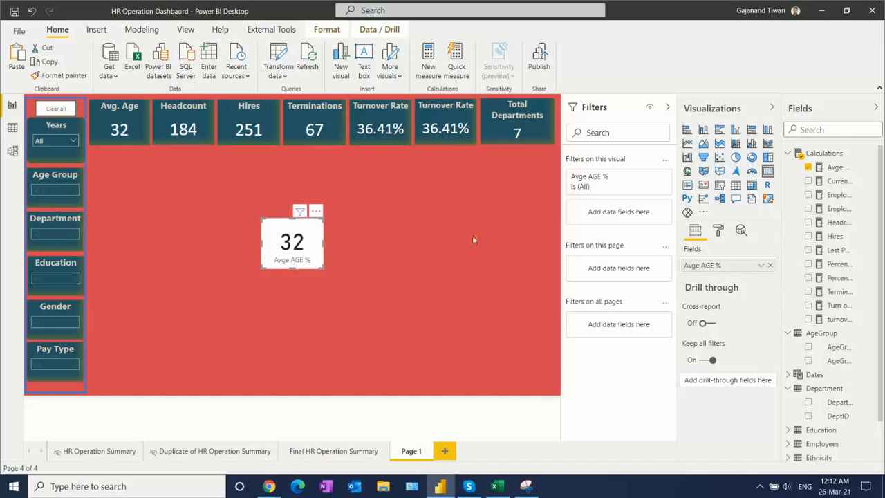
- Set the new card's data label text size to 30 pt
click(718, 231)
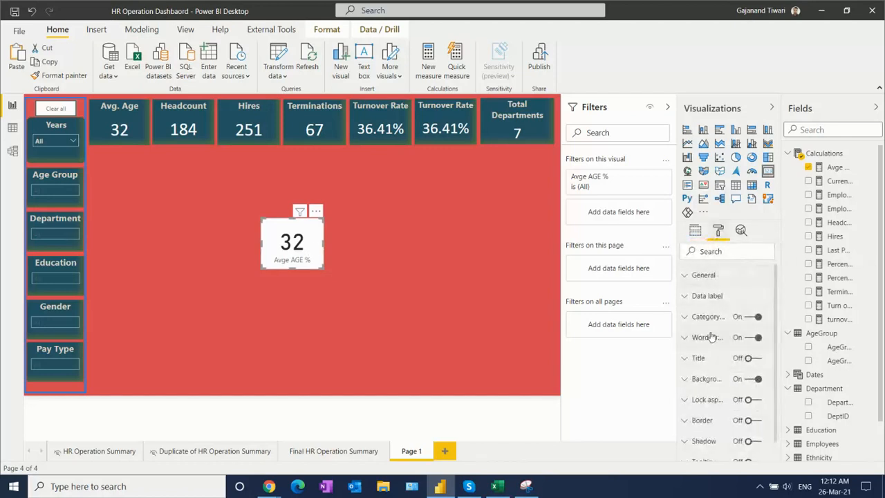
click(704, 295)
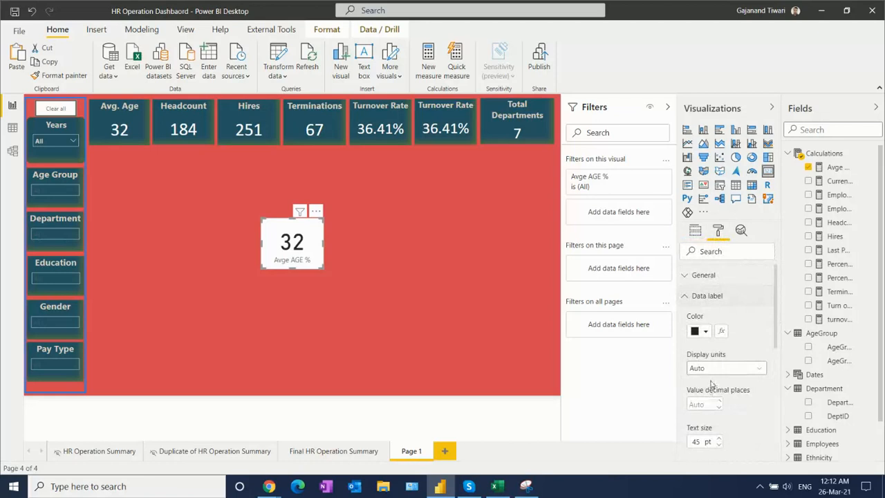
scroll(776, 299, down, 3)
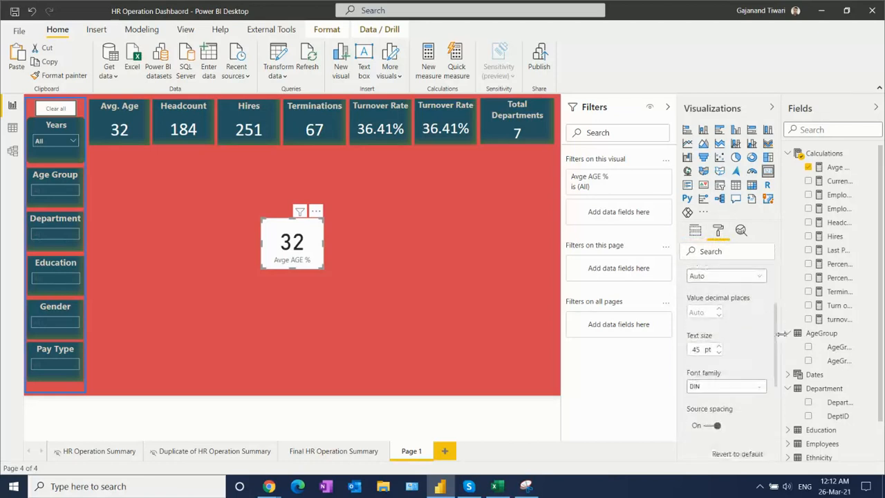
click(702, 350)
text(30)
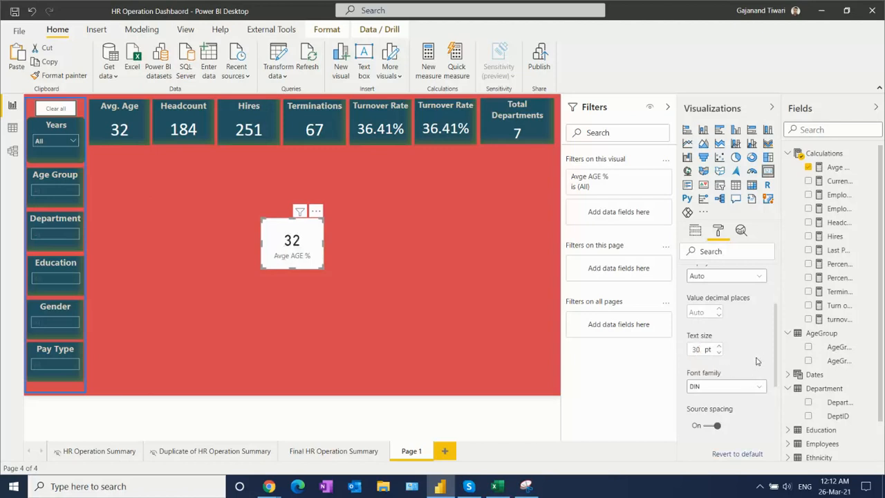
- Turn off the new card's category label and turn on its title with the text "AVG AGE"
scroll(777, 344, down, 3)
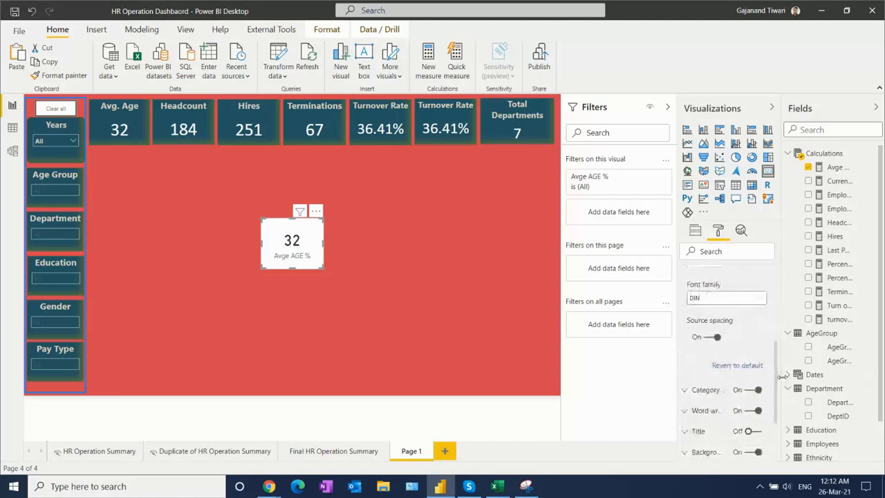
click(750, 390)
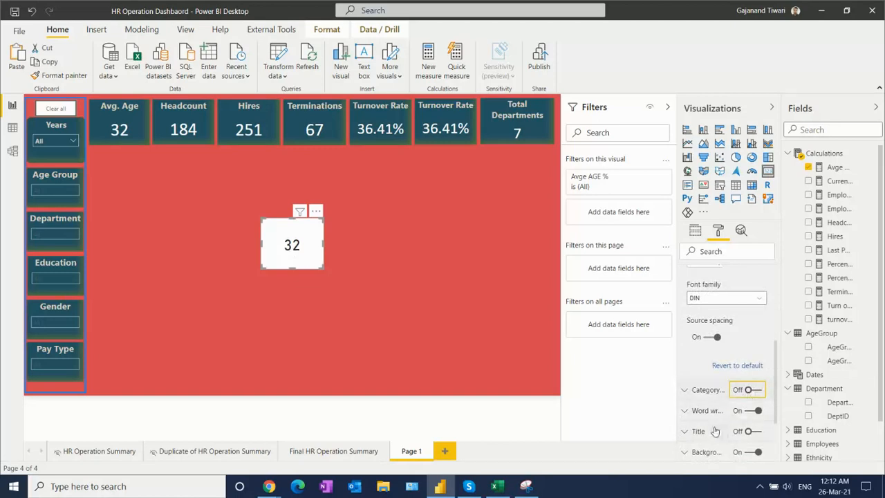
click(754, 431)
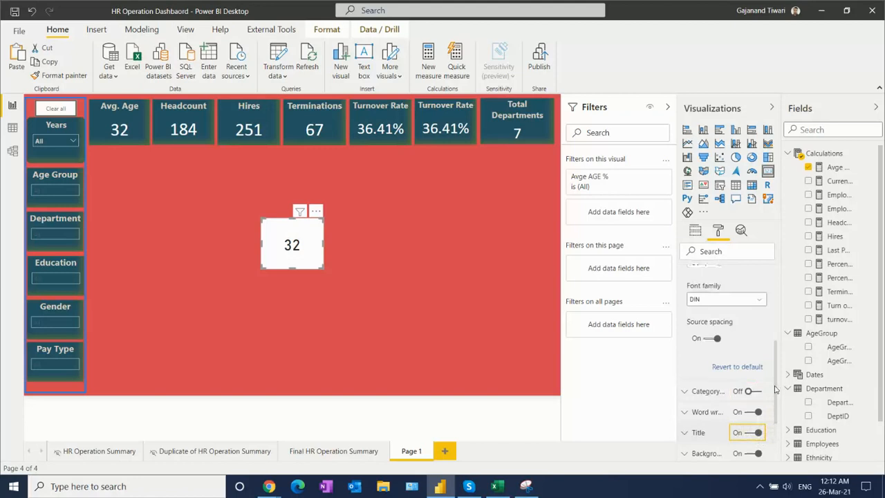
scroll(777, 415, down, 3)
click(700, 331)
click(713, 364)
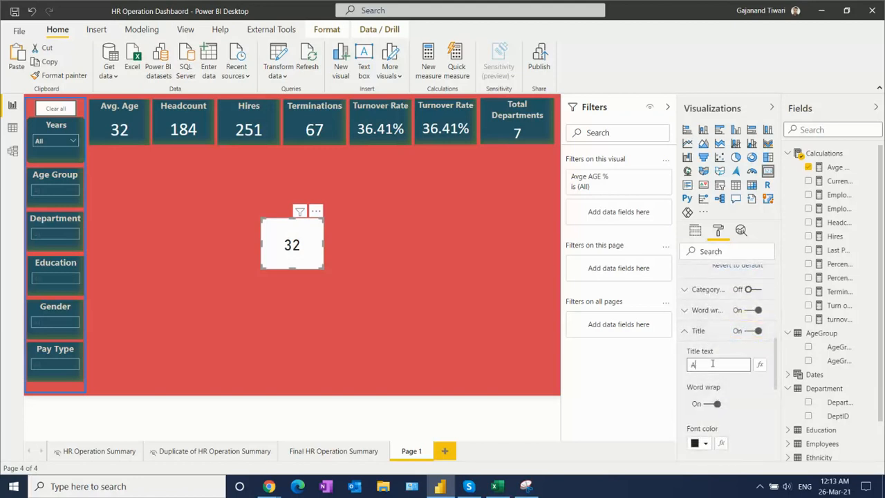
text(AVG AGE)
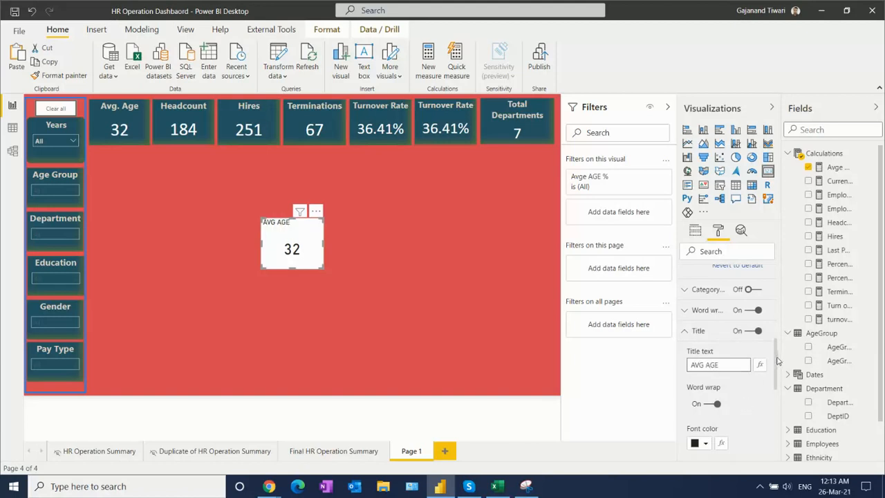
- Set the AVG AGE title's font colour to light grey and its background colour to the recent dark teal
scroll(779, 373, down, 3)
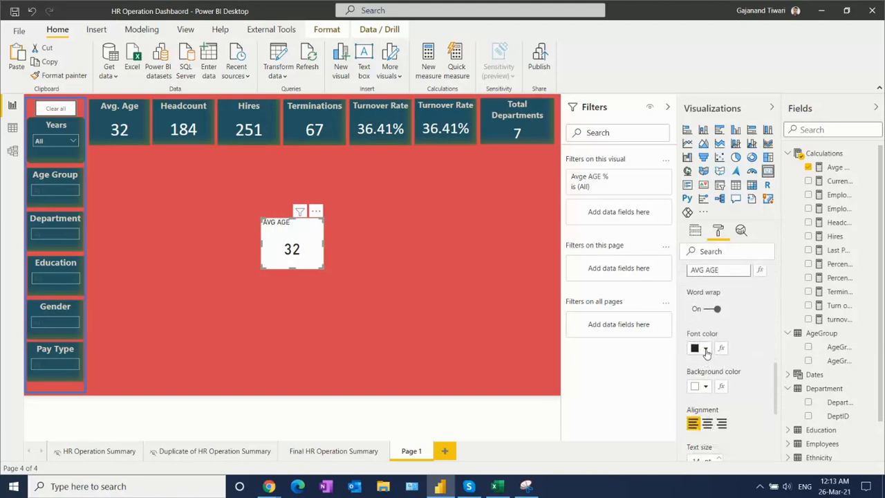
click(705, 347)
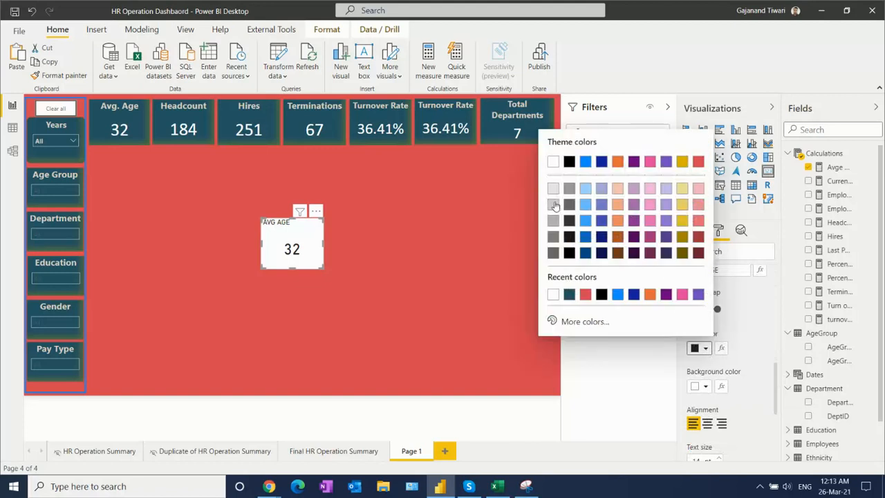
click(553, 204)
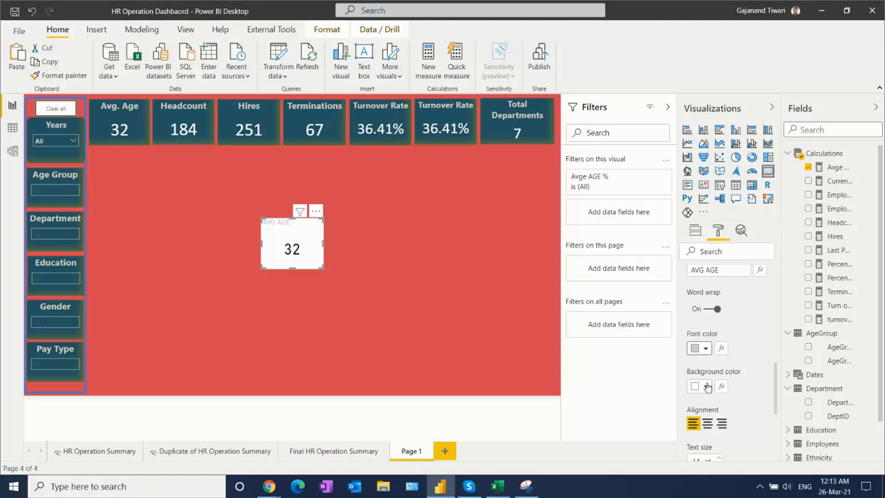
click(707, 387)
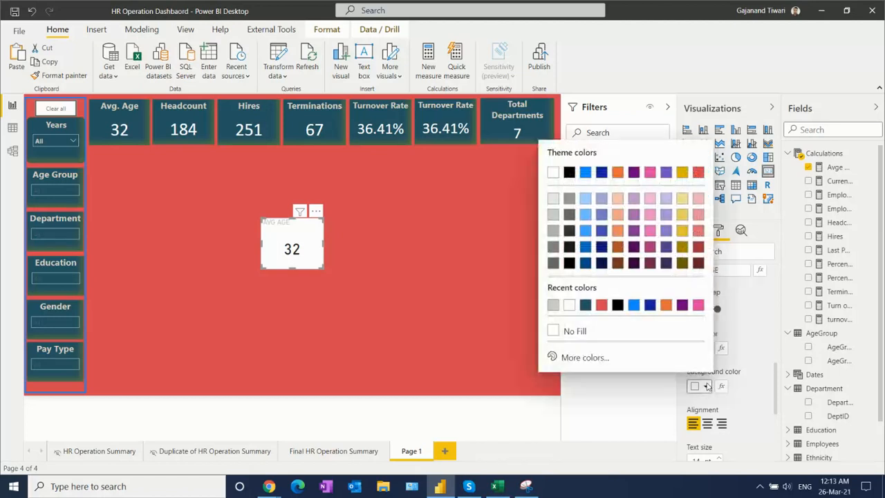
click(585, 305)
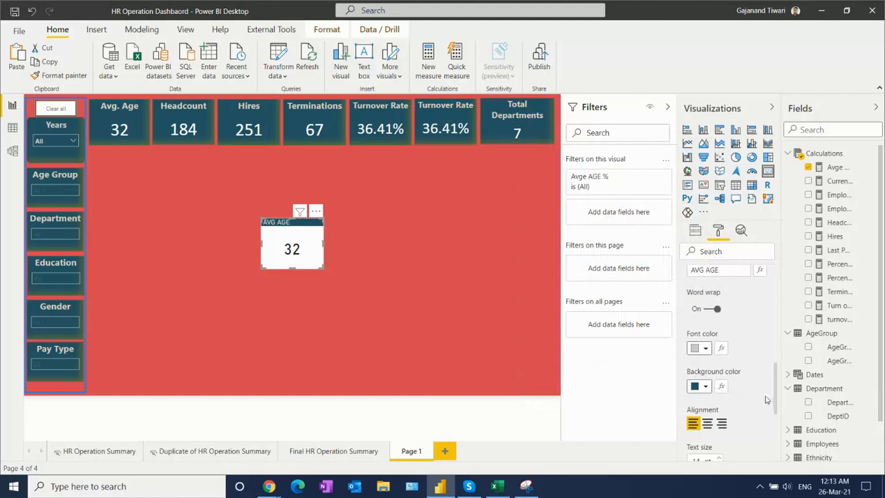
- Turn the AVG AGE card's background to the recent dark teal
drag(777, 380, 788, 442)
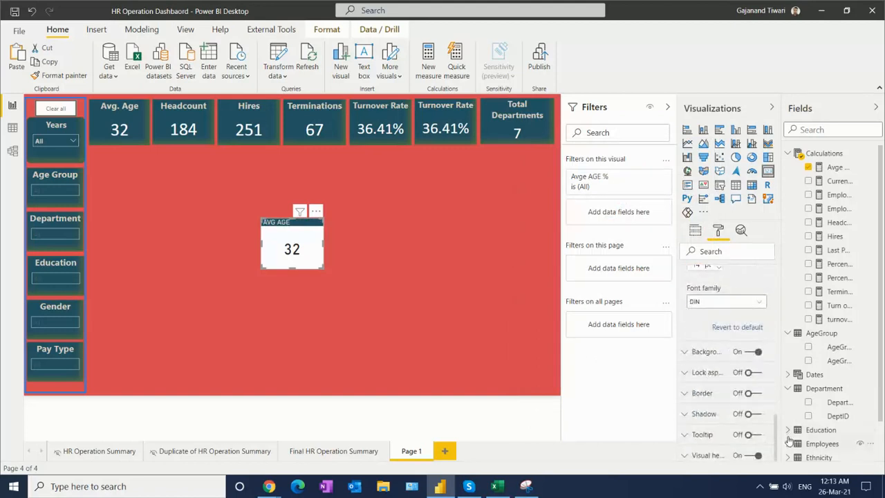
click(694, 353)
click(705, 388)
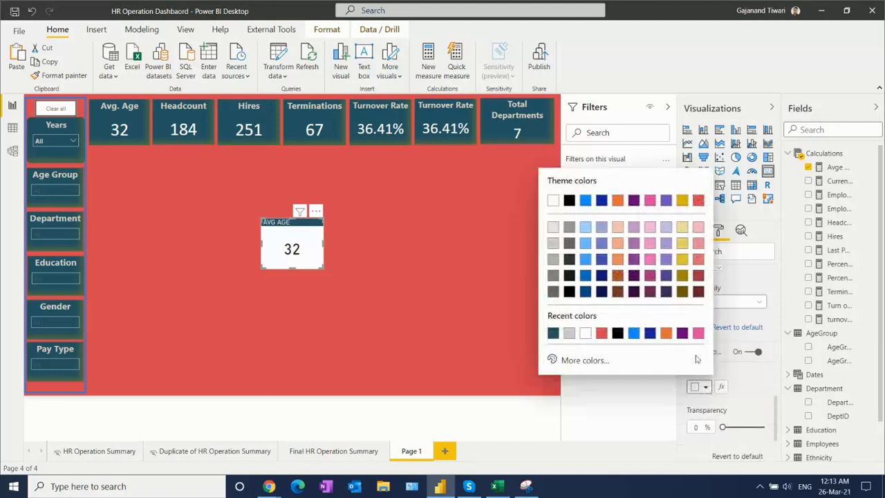
click(553, 334)
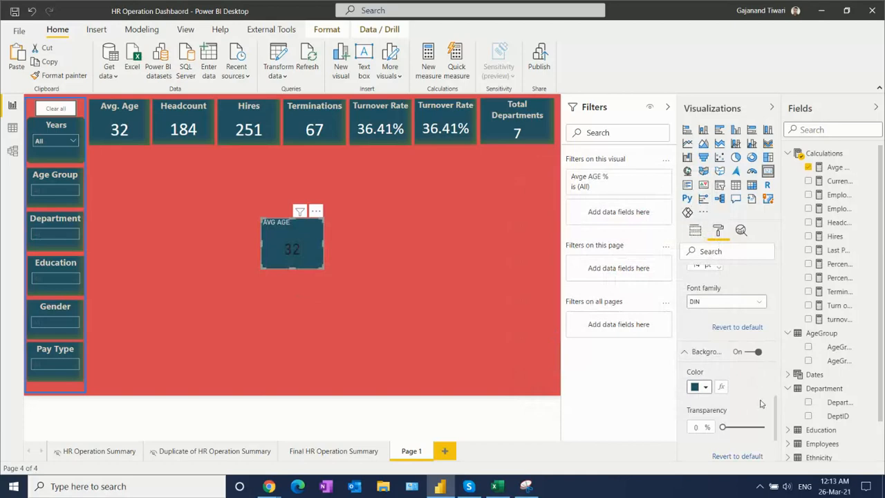
click(685, 352)
- Turn on the AVG AGE card's border in the recent red with a radius of 10 px
click(755, 393)
click(702, 393)
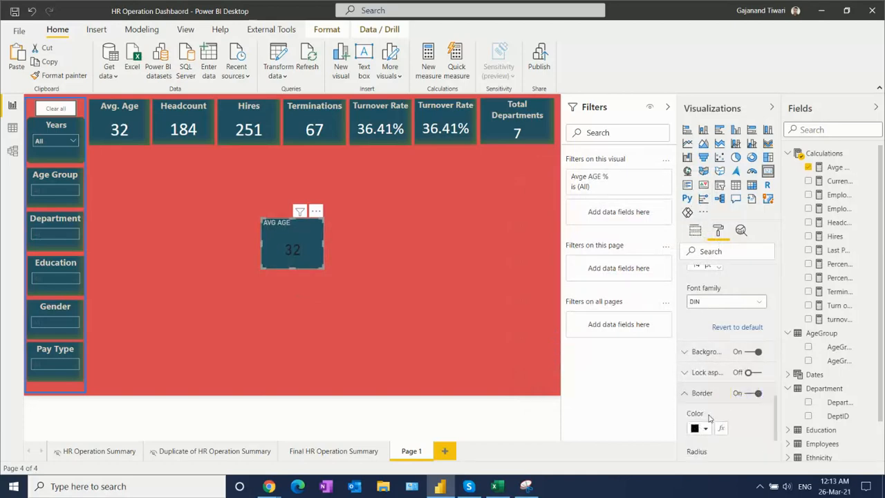
scroll(781, 440, down, 3)
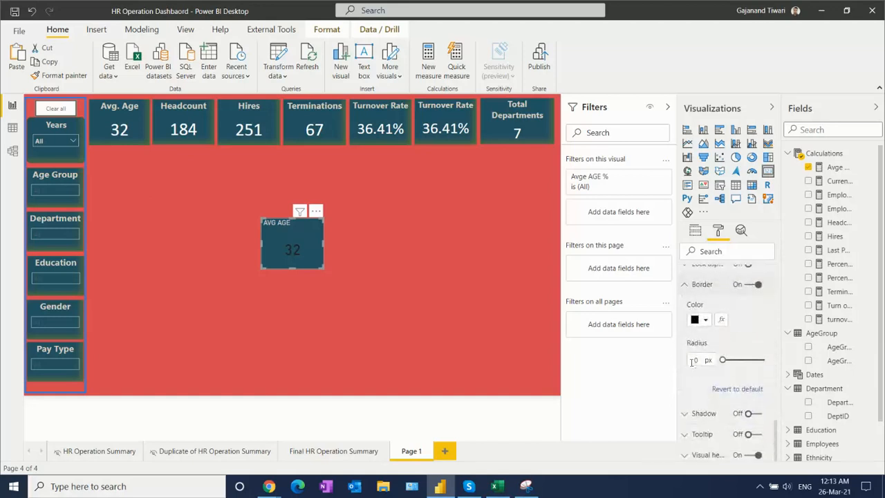
click(704, 319)
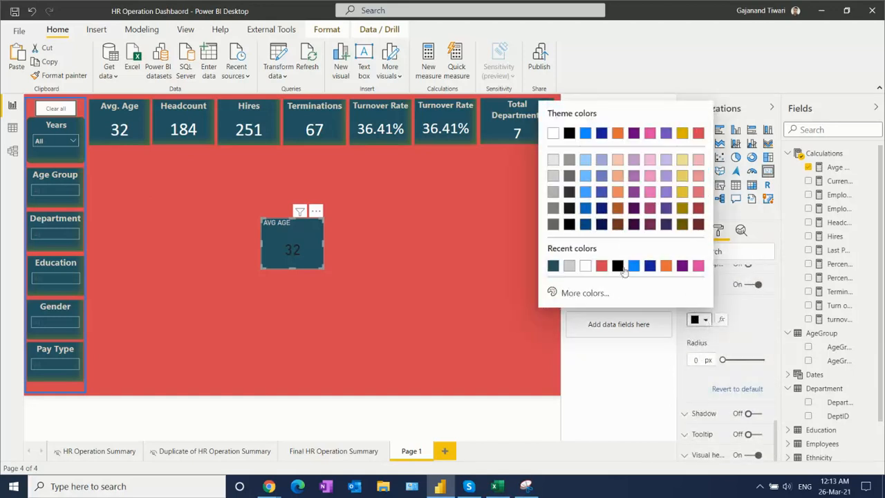
click(602, 267)
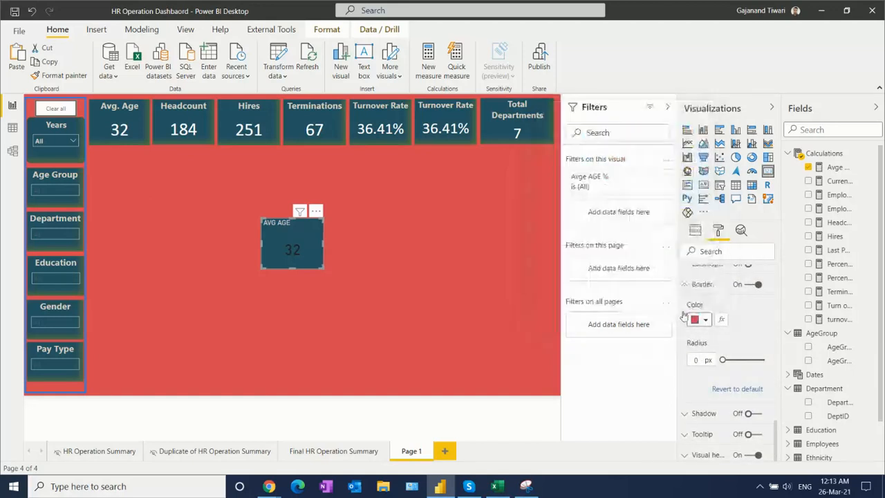
click(698, 359)
text(10)
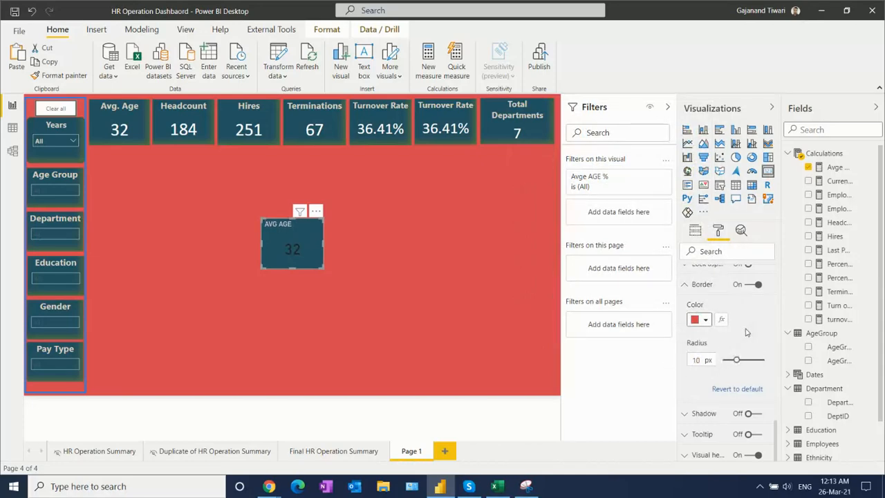
- Turn on the AVG AGE card's shadow in a dark yellow theme colour and set its position to Inside
click(751, 414)
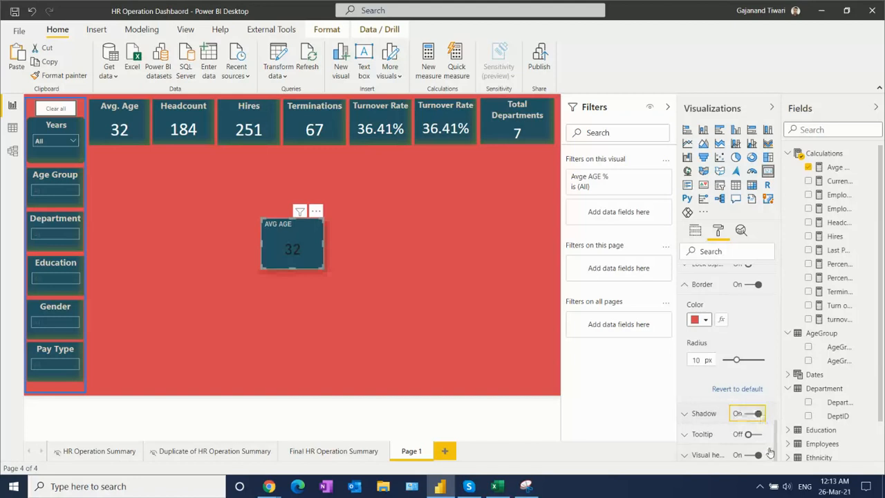
click(685, 419)
scroll(783, 431, down, 1)
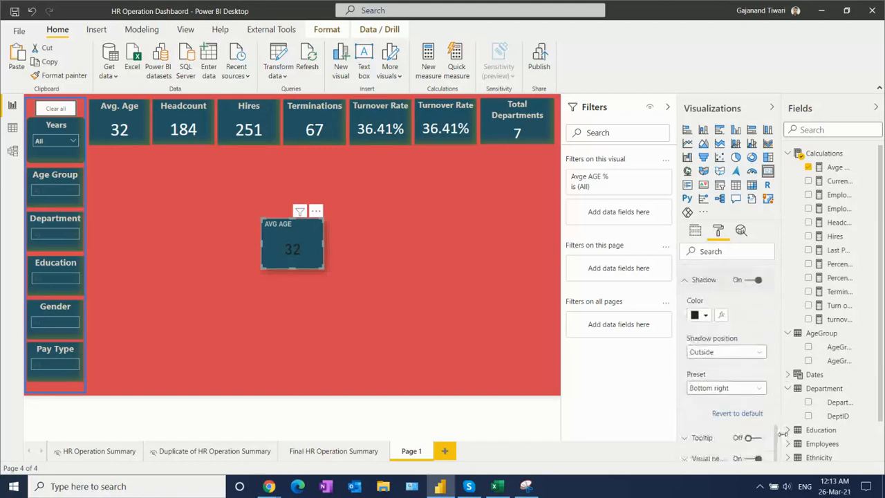
click(705, 316)
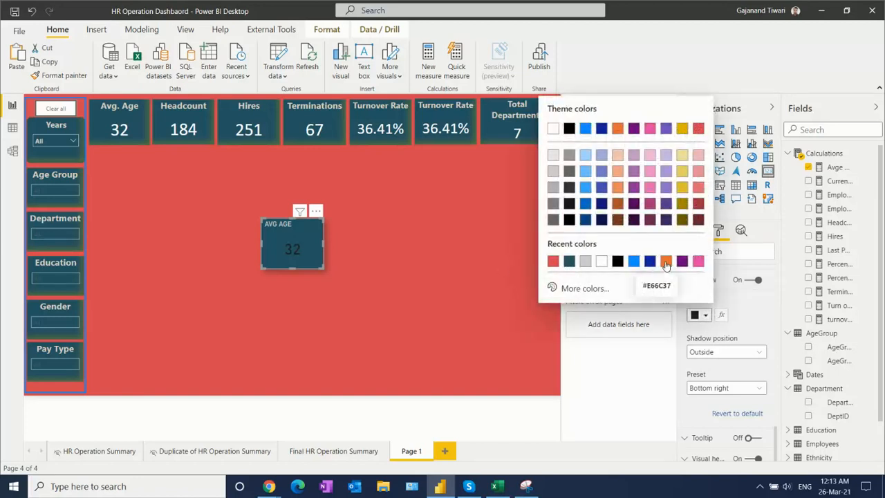
click(683, 204)
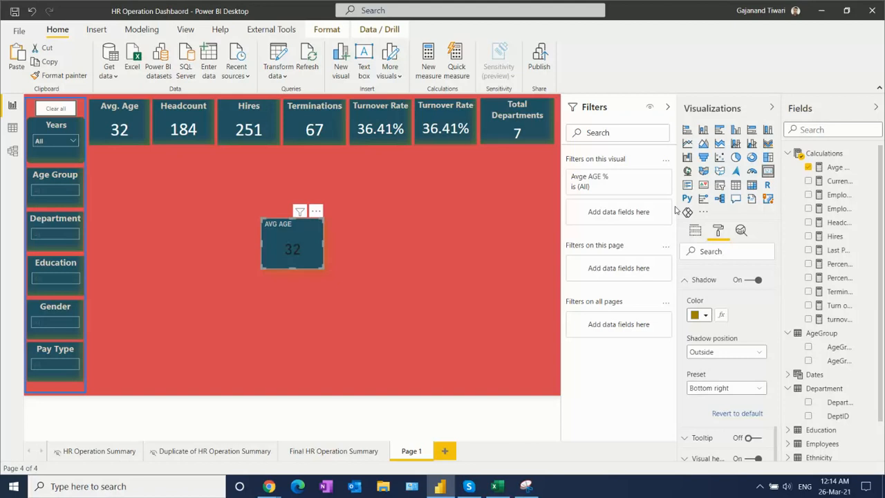
click(724, 352)
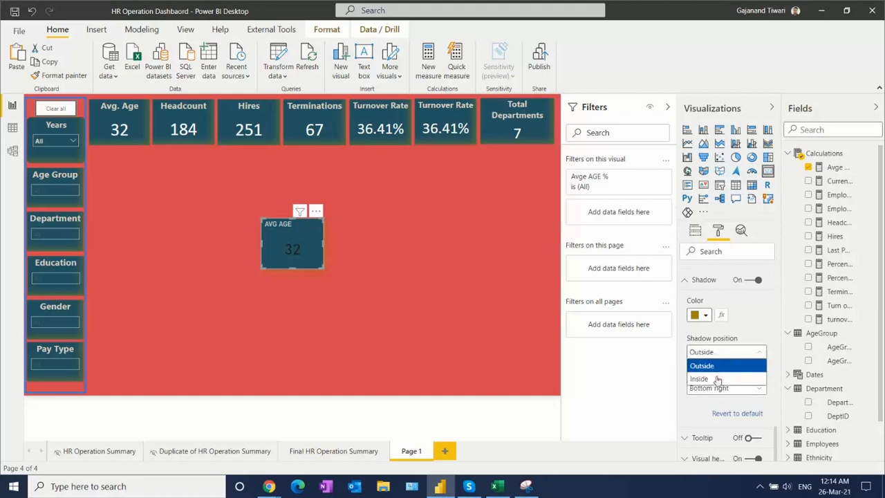
click(717, 379)
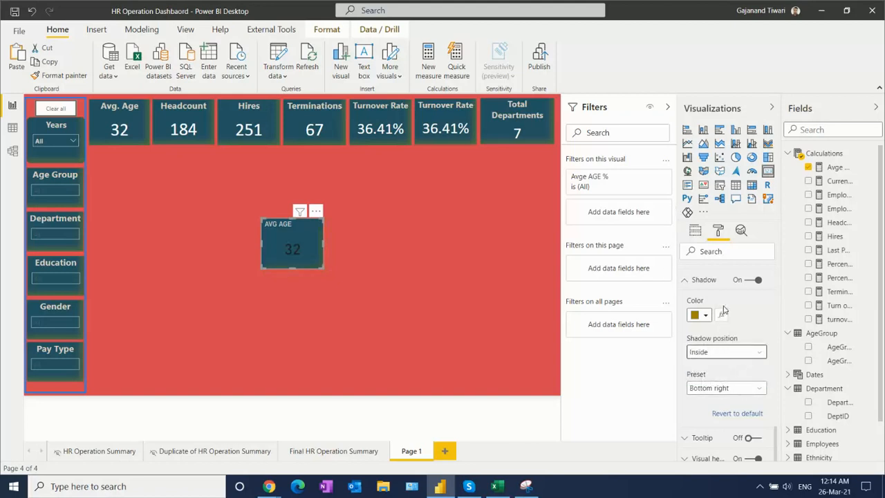
click(398, 283)
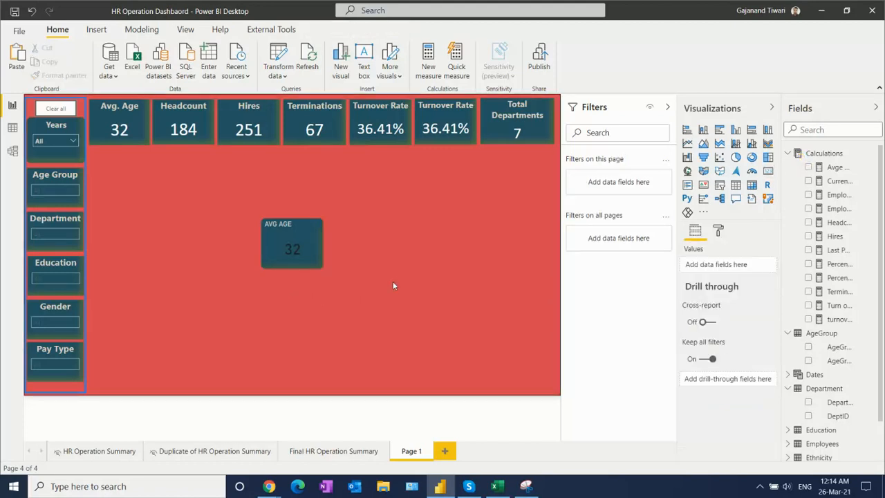
- Delete the AVG AGE card from the empty area of Page 1
mouse_move(321, 244)
mouse_move(300, 255)
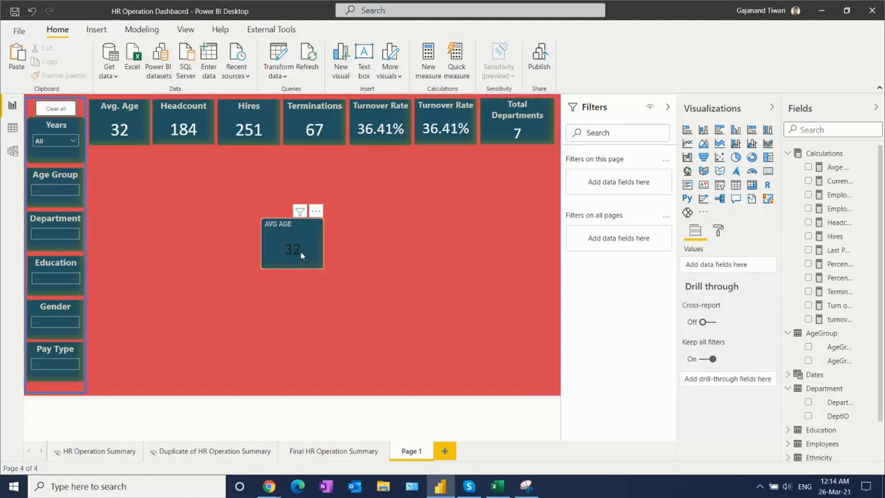
click(301, 255)
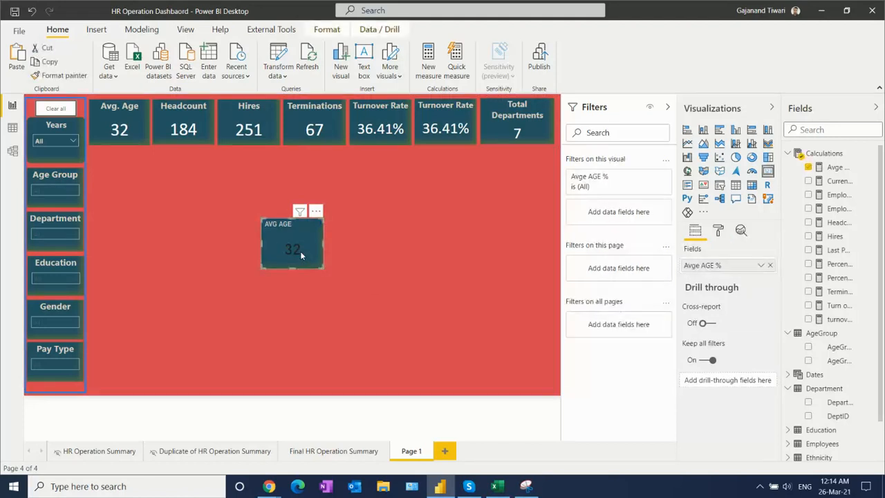
key(Delete)
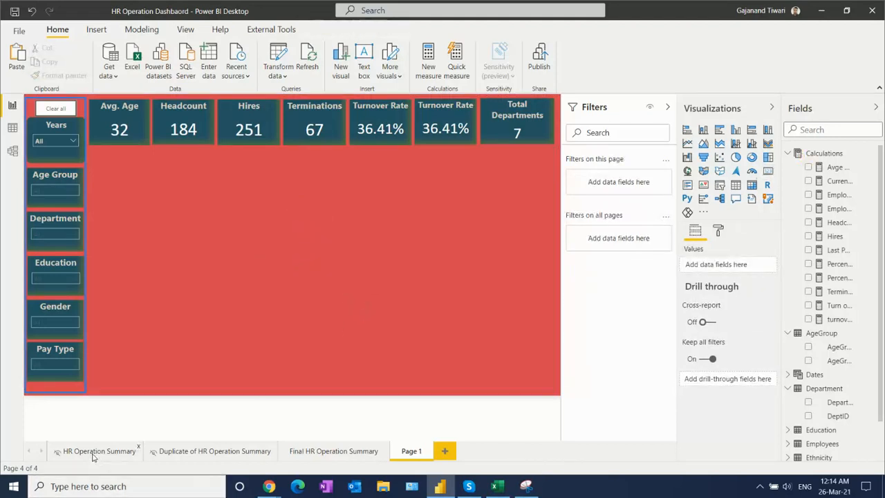
- Copy the Headcount by Education and Headcount by Contract Type charts from HR Operation Summary to Page 1
click(94, 451)
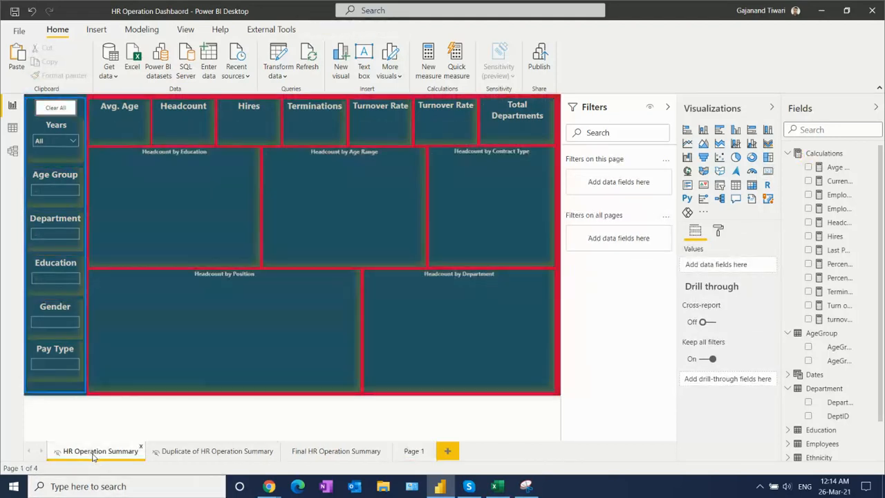
click(167, 162)
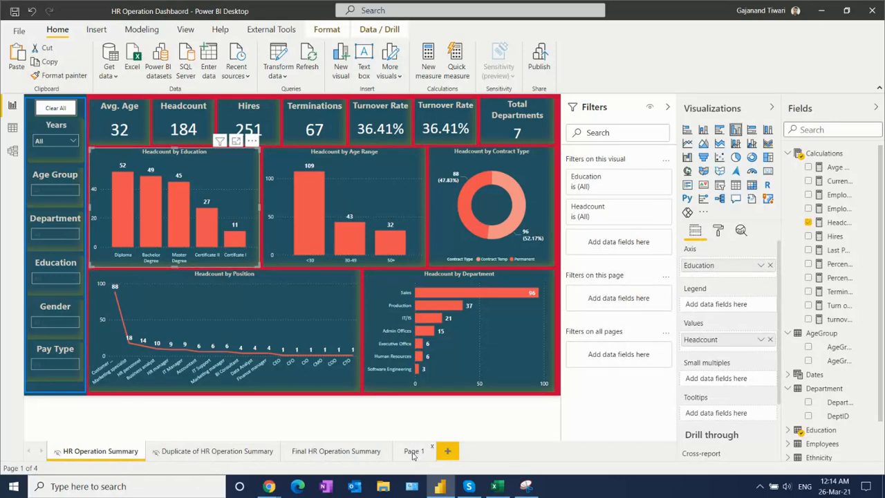
click(413, 453)
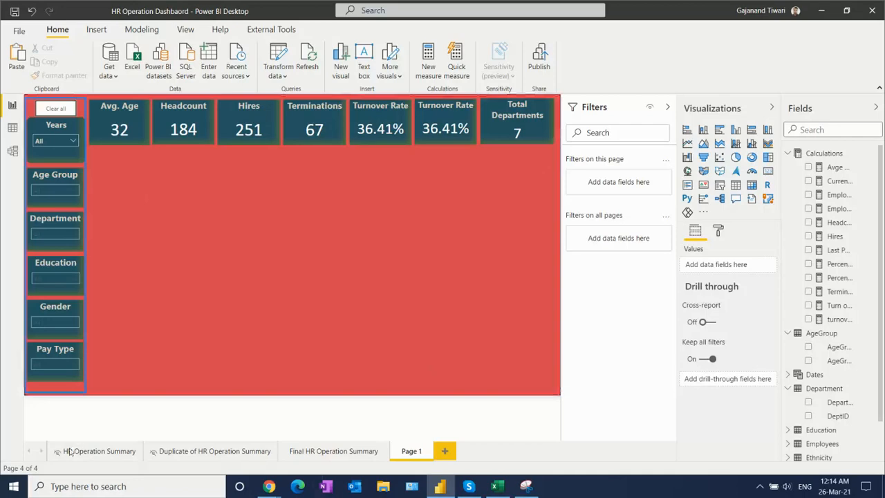
click(96, 451)
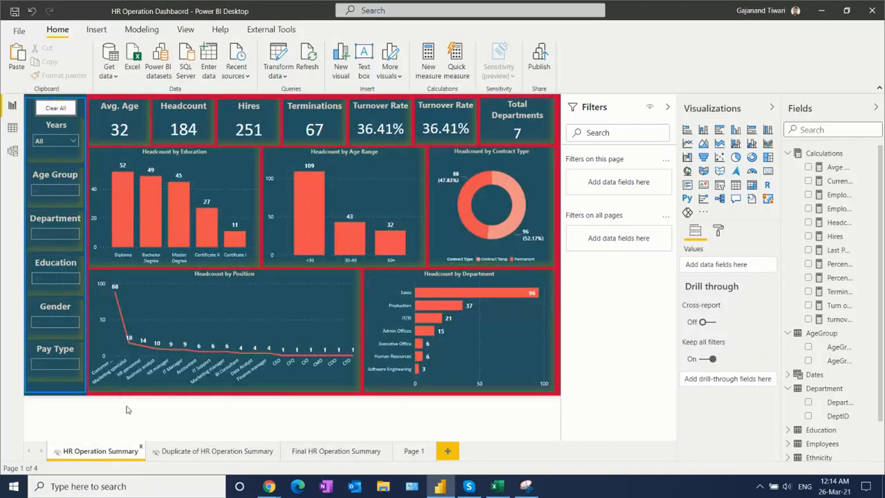
click(224, 169)
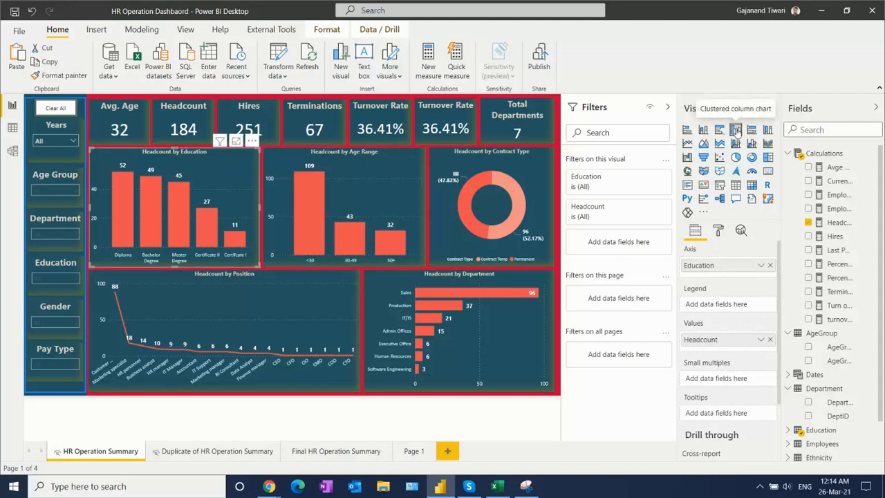
click(359, 183)
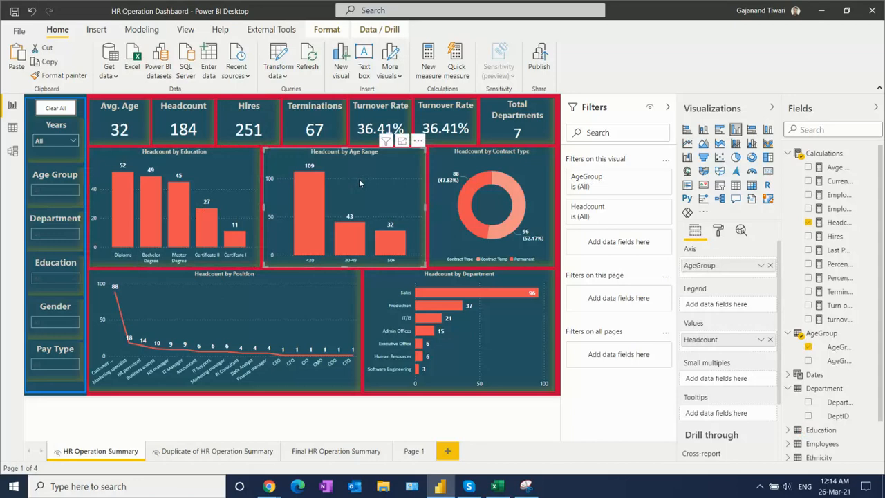
ctrl+click(205, 169)
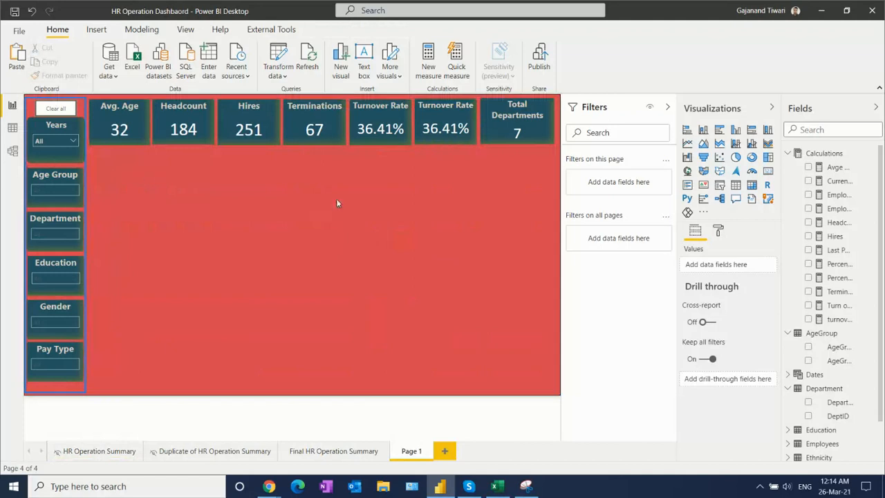
key(ctrl+v)
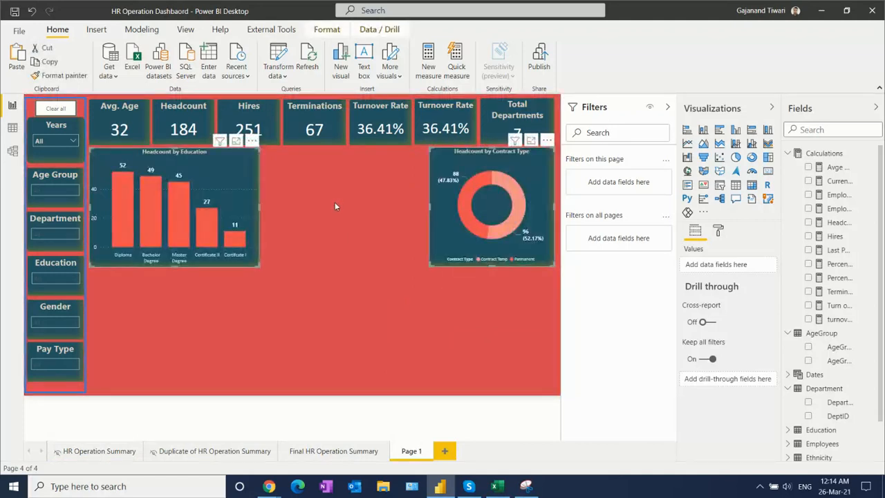
- Add an empty clustered column chart between the Education and Contract Type charts and shorten it to match their height
click(261, 332)
click(736, 131)
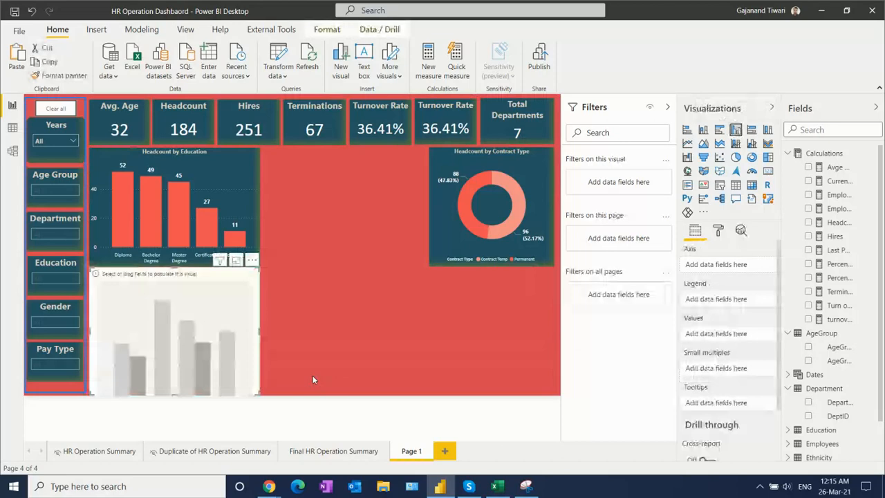
drag(200, 355, 366, 231)
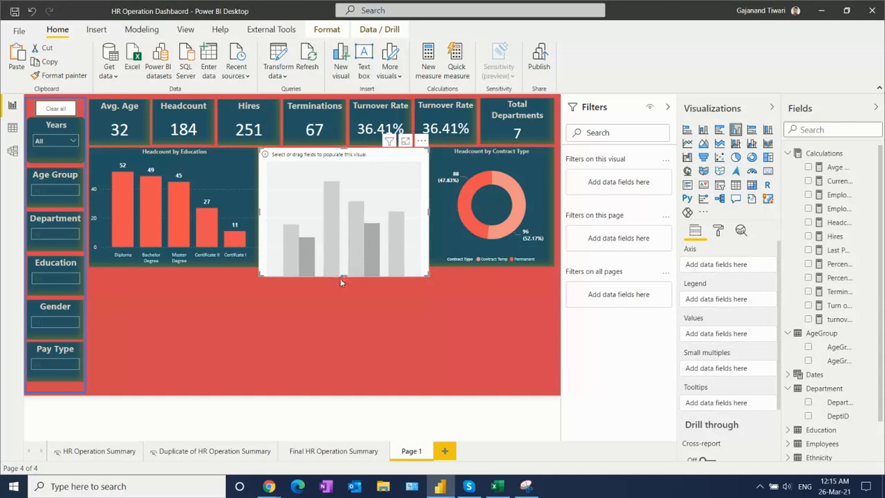
click(345, 283)
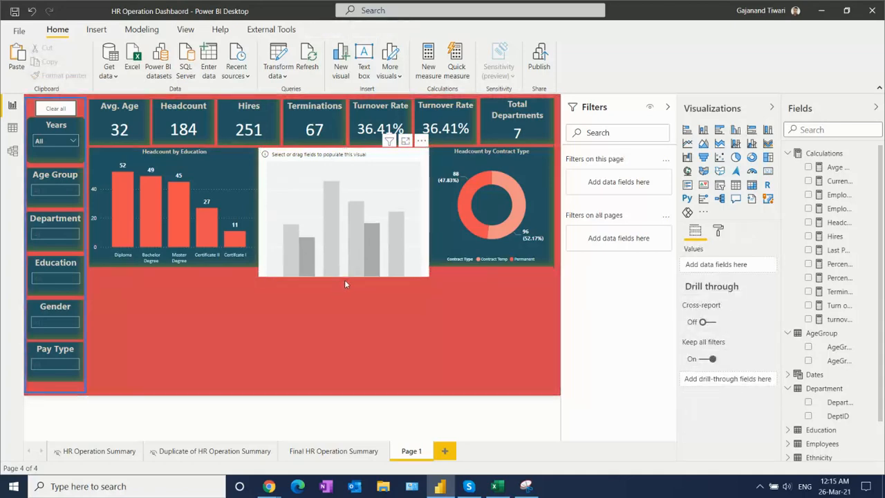
click(344, 274)
drag(344, 276, 346, 269)
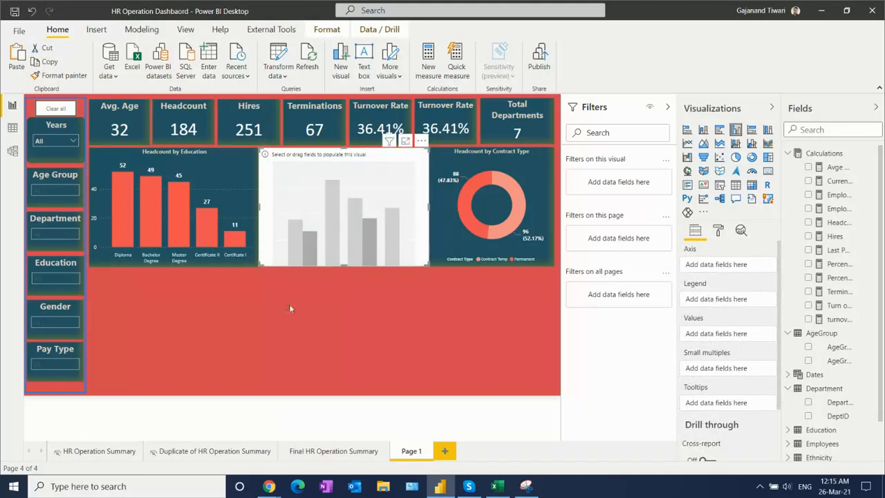
- Examine the fields used by the Headcount by Education chart on Page 1 and open the Headcount measure's formula
click(99, 451)
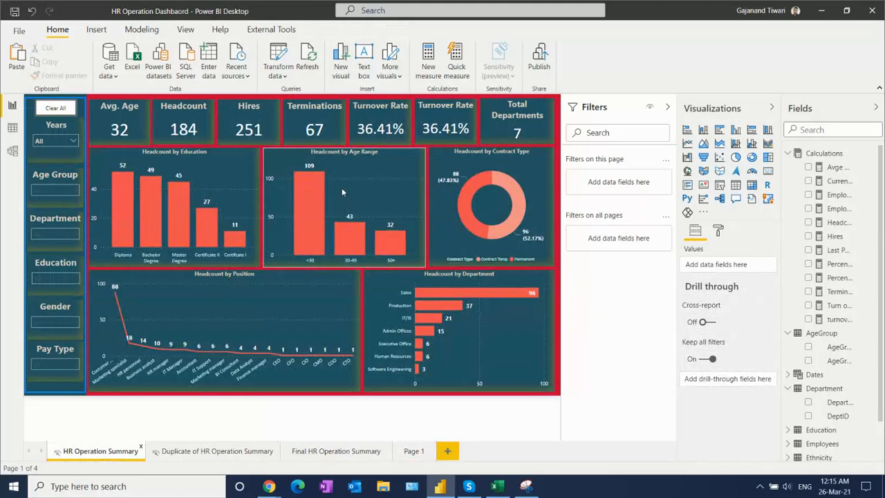
click(414, 451)
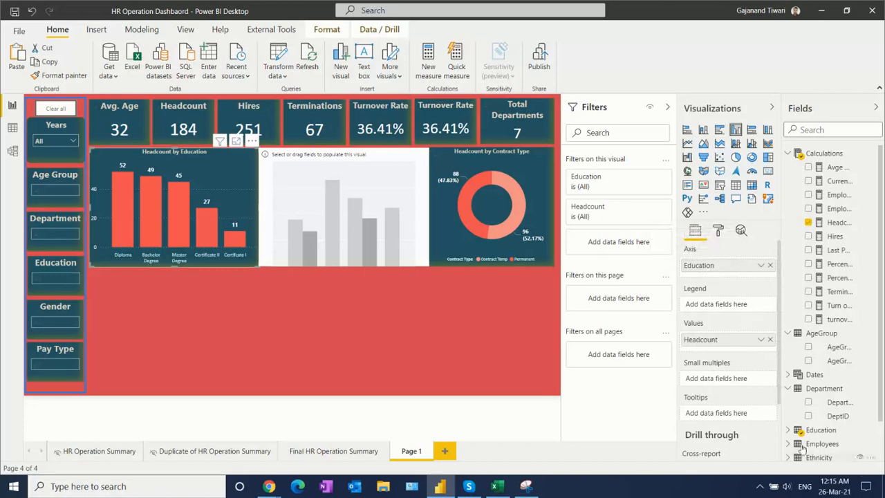
click(788, 430)
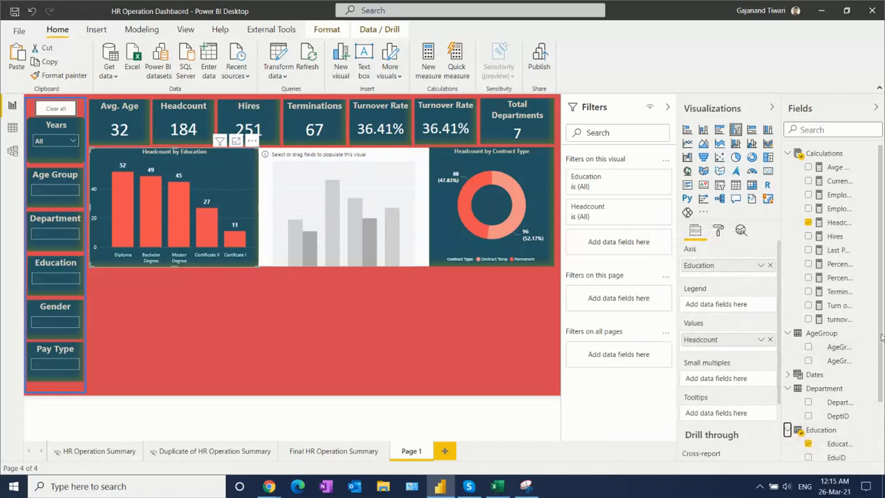
scroll(837, 366, down, 3)
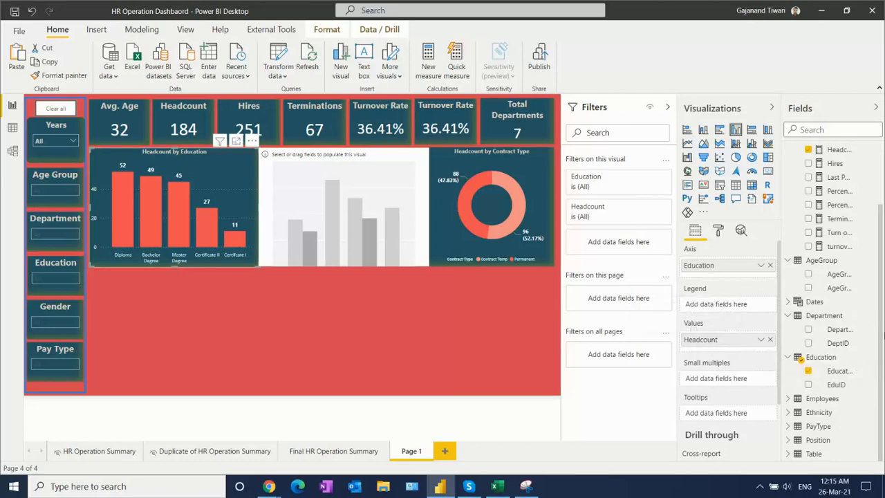
scroll(881, 319, up, 3)
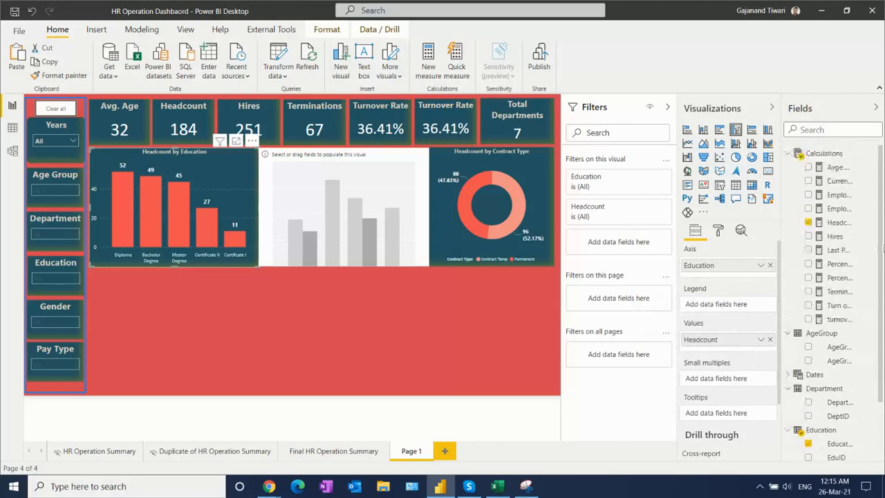
click(839, 222)
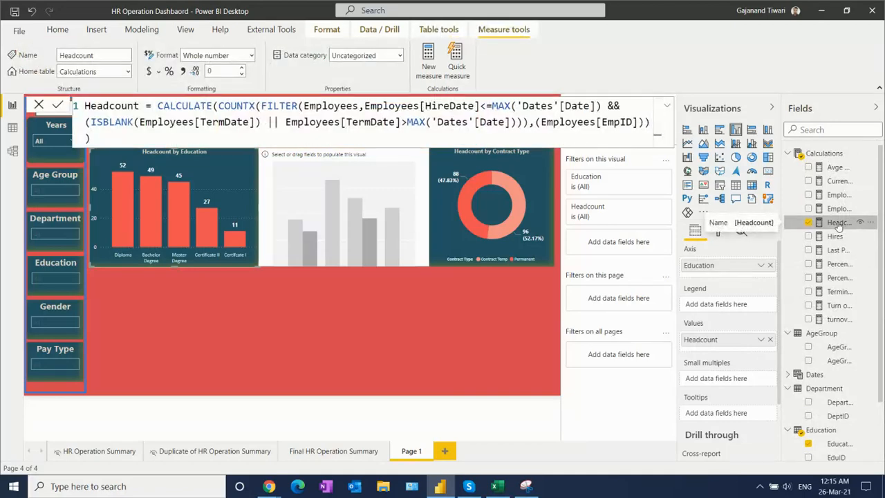
- Replace the empty column chart on Page 1 with a copy of the Headcount by Age Range chart from HR Operation Summary
click(103, 455)
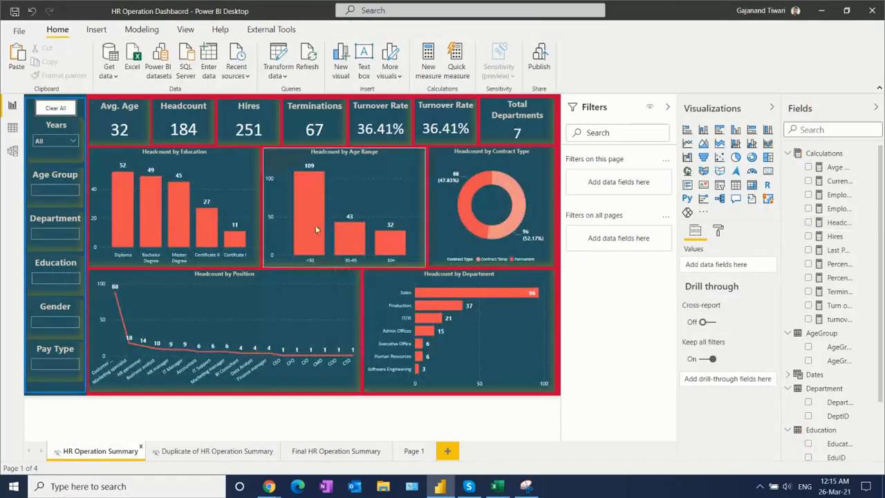
click(376, 180)
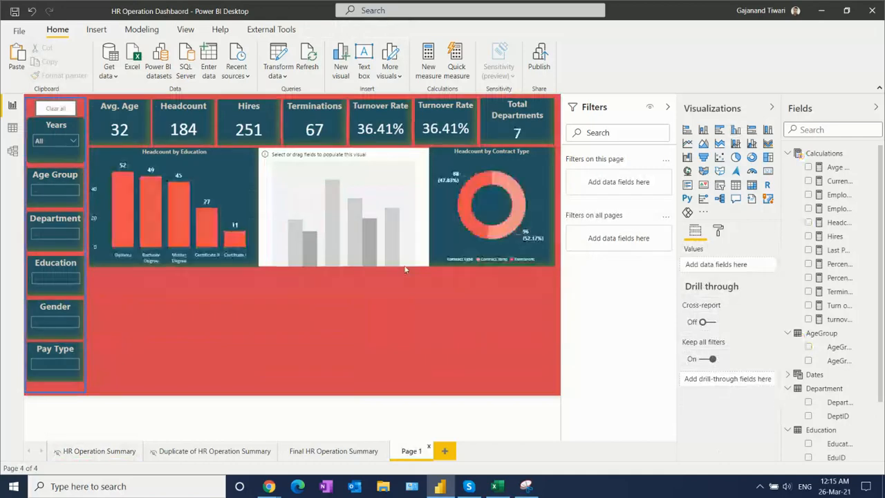
click(340, 205)
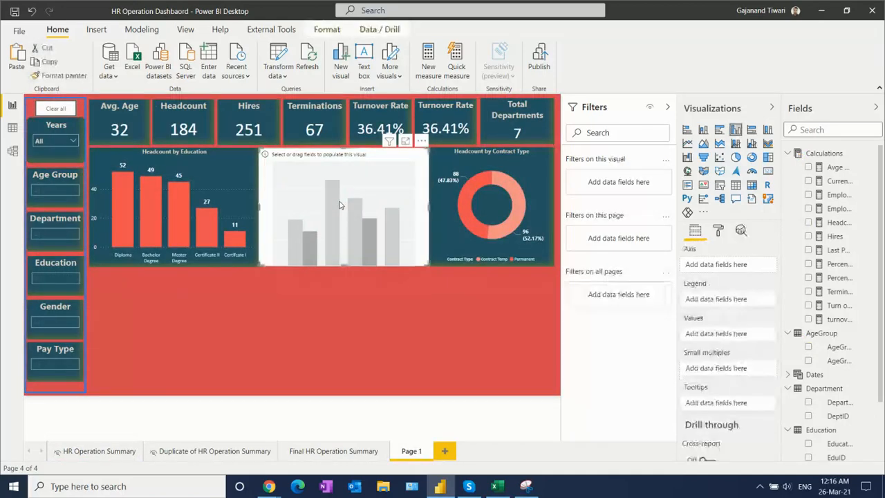
key(Delete)
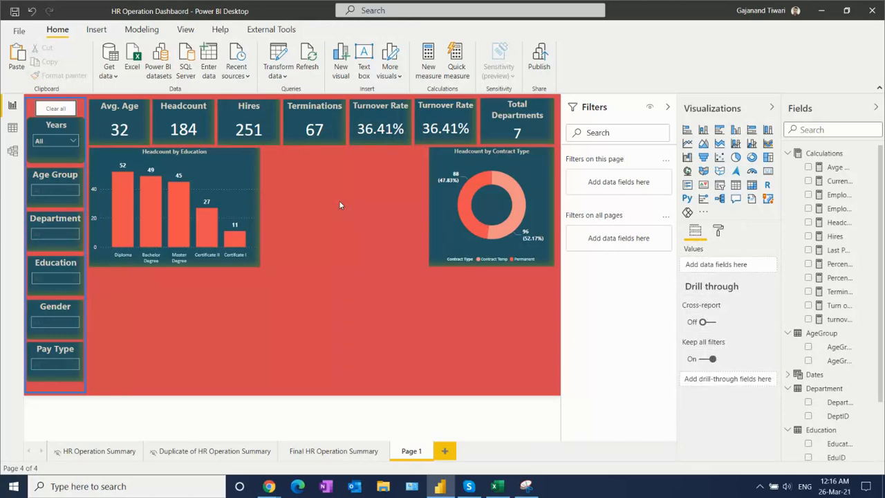
click(104, 454)
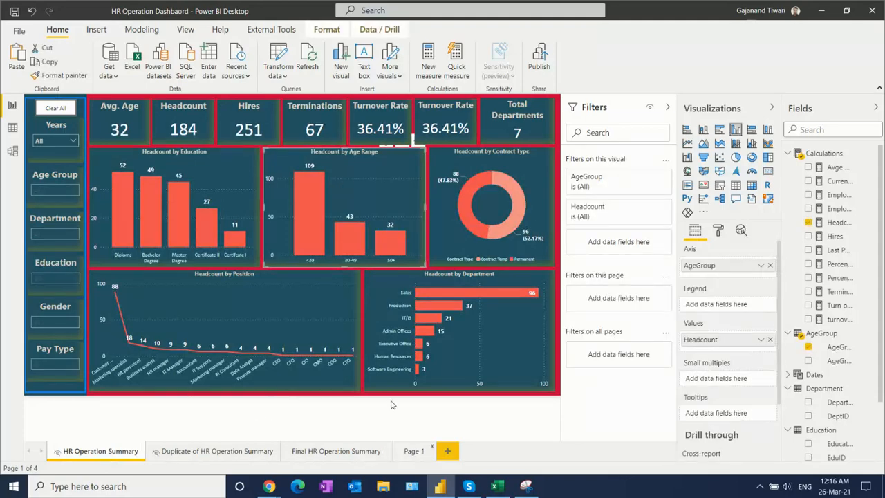
click(413, 451)
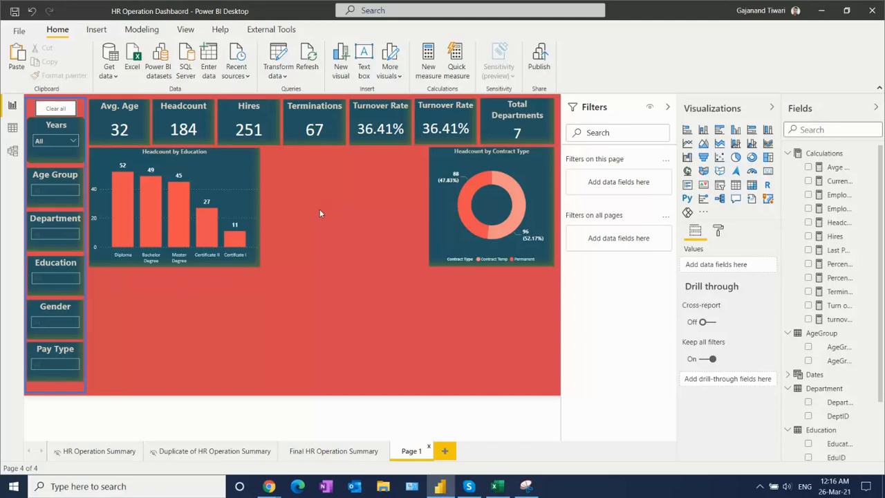
key(ctrl+v)
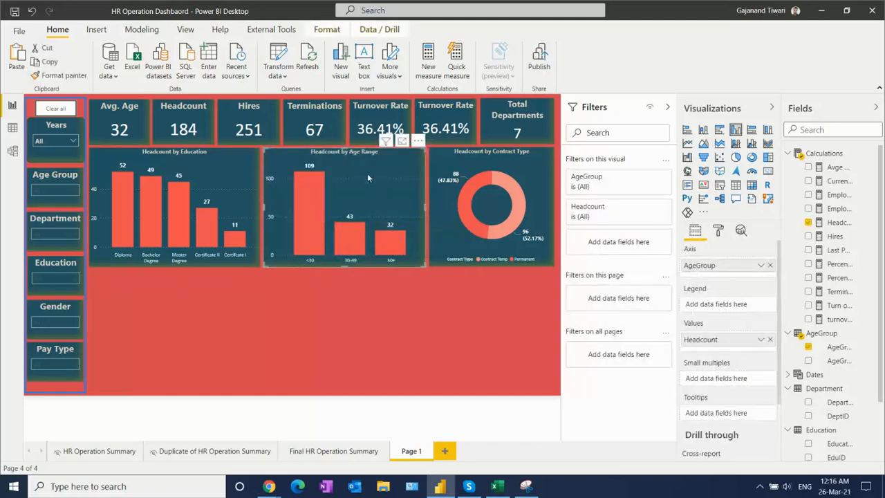
- Add a clustered column chart in the empty area below the Education and Age Range charts, with Education as axis and Headcount as values
click(306, 338)
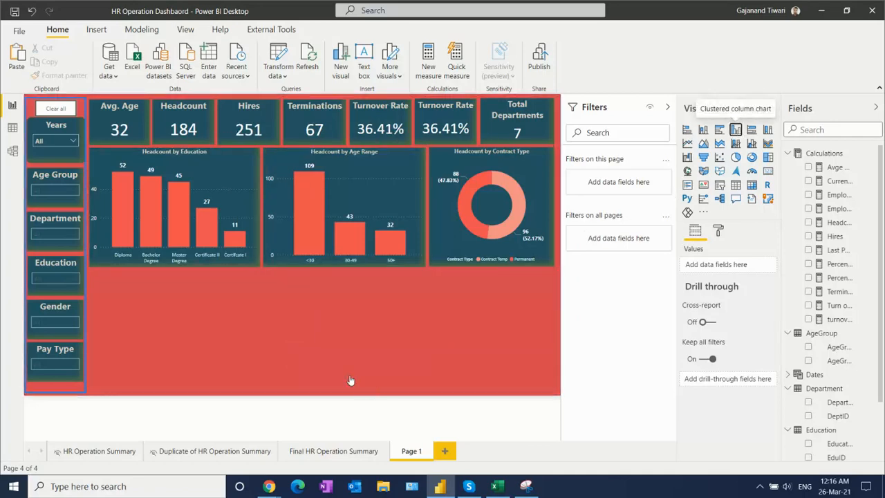
drag(193, 266, 268, 289)
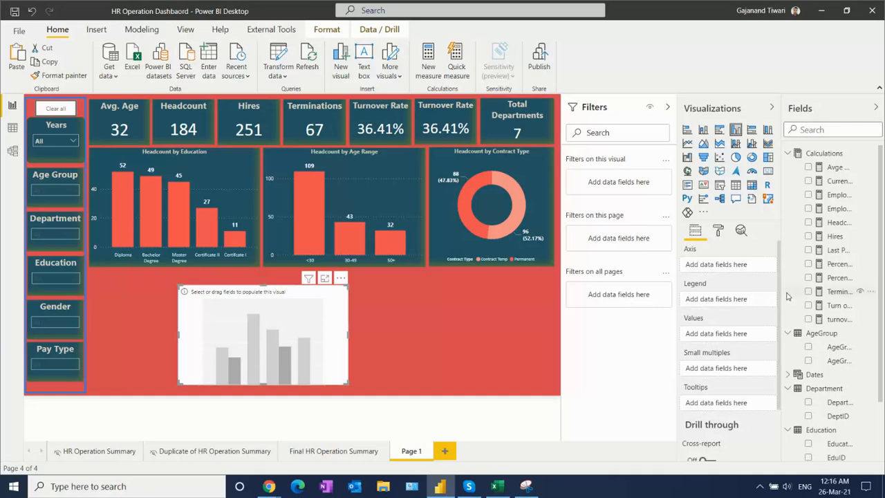
click(808, 445)
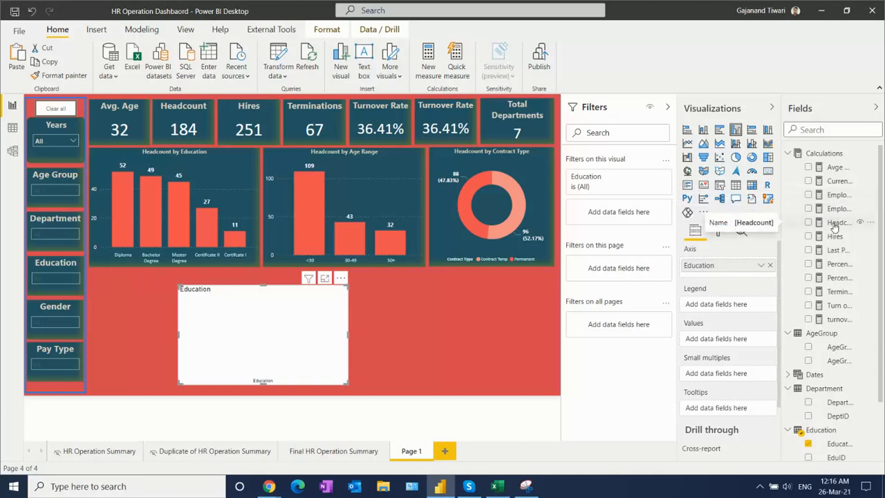
drag(835, 224, 717, 341)
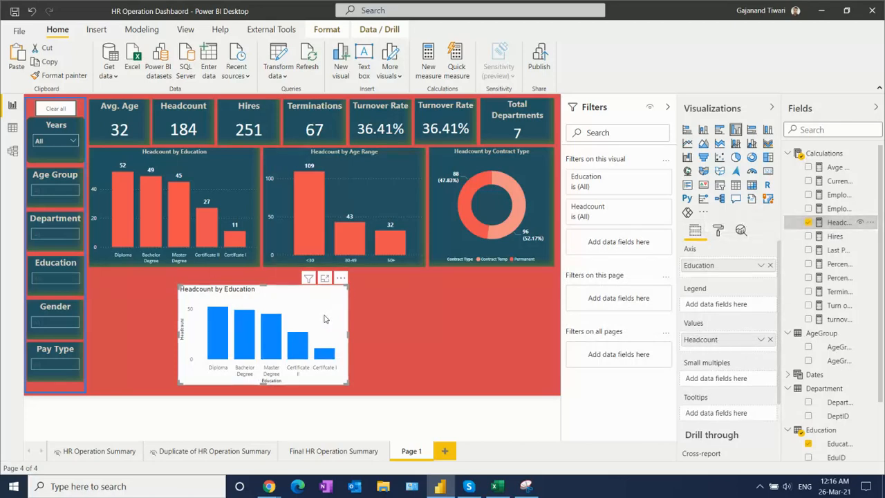
- Set the new chart's default column colour to the recently used red and turn on its data labels
click(719, 233)
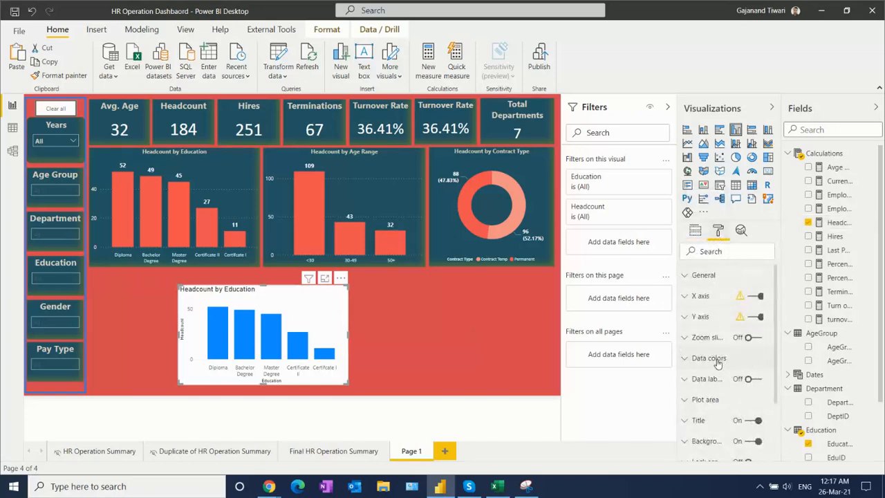
click(713, 358)
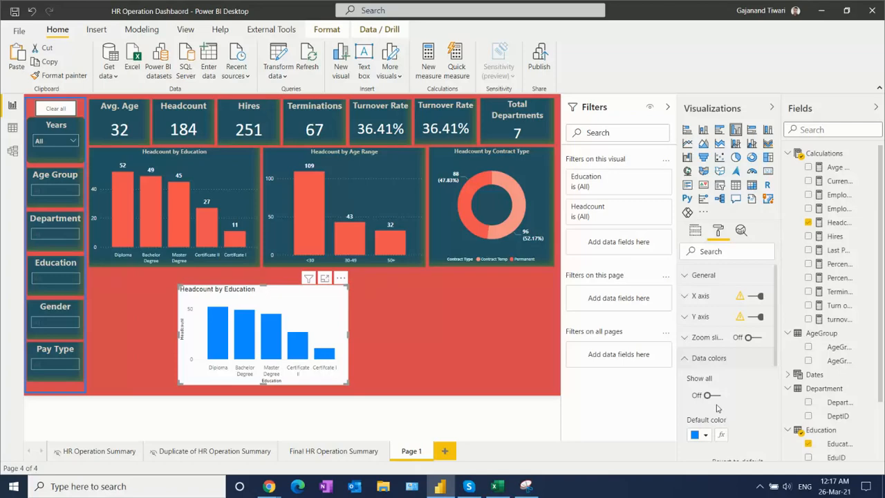
scroll(777, 340, down, 3)
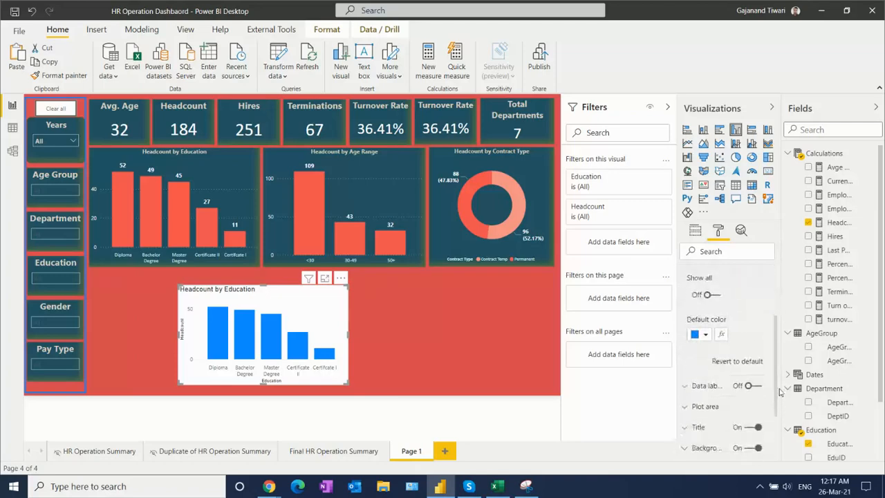
click(706, 335)
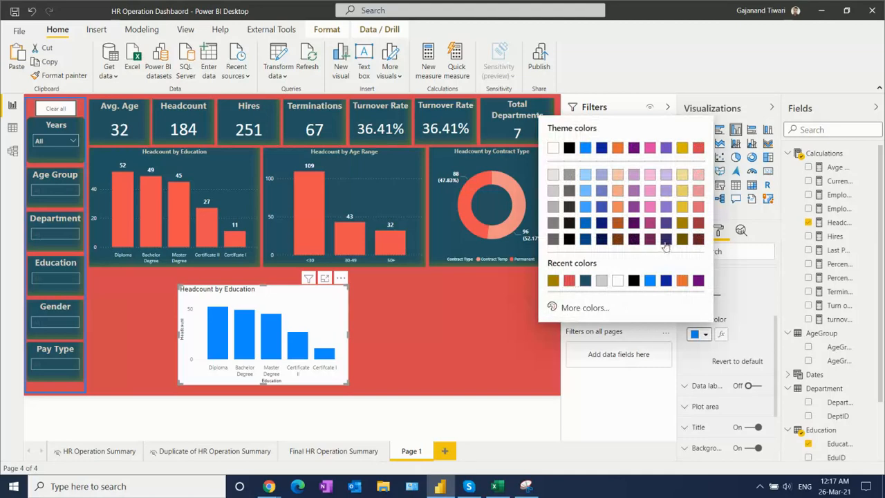
click(569, 280)
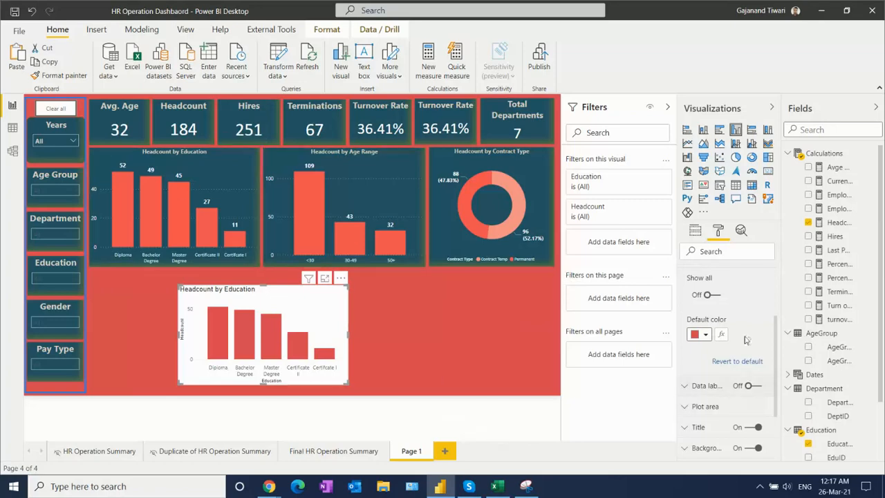
click(753, 388)
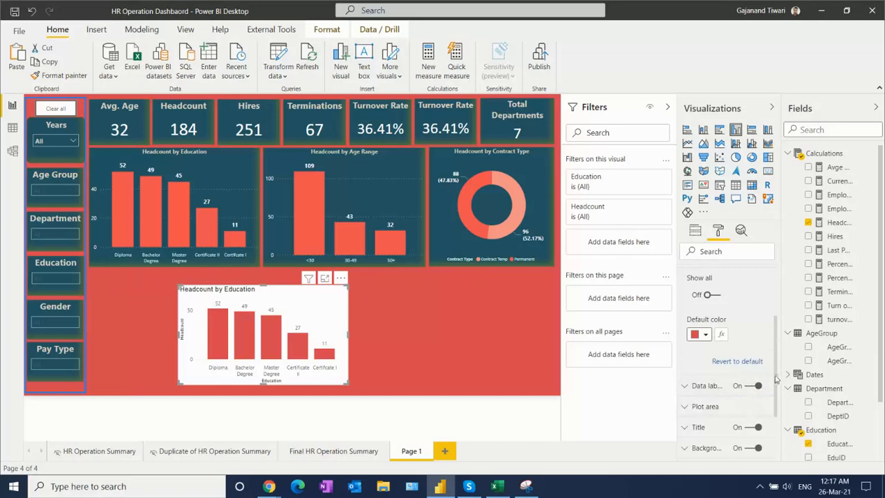
- Set the new chart's background to the recently used dark teal
scroll(774, 356, down, 3)
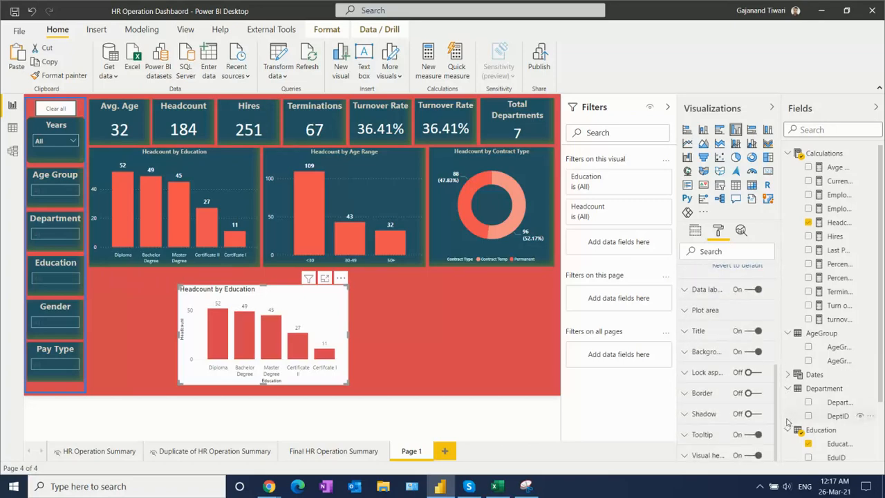
click(716, 353)
click(706, 386)
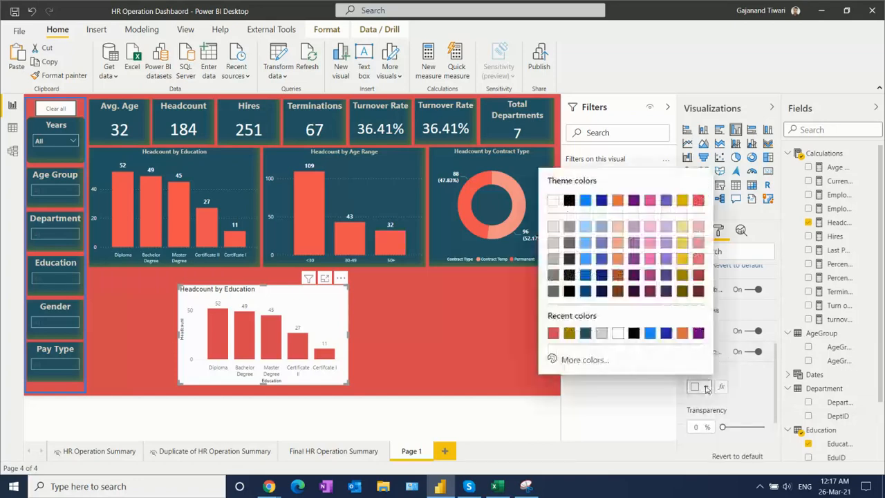
click(585, 333)
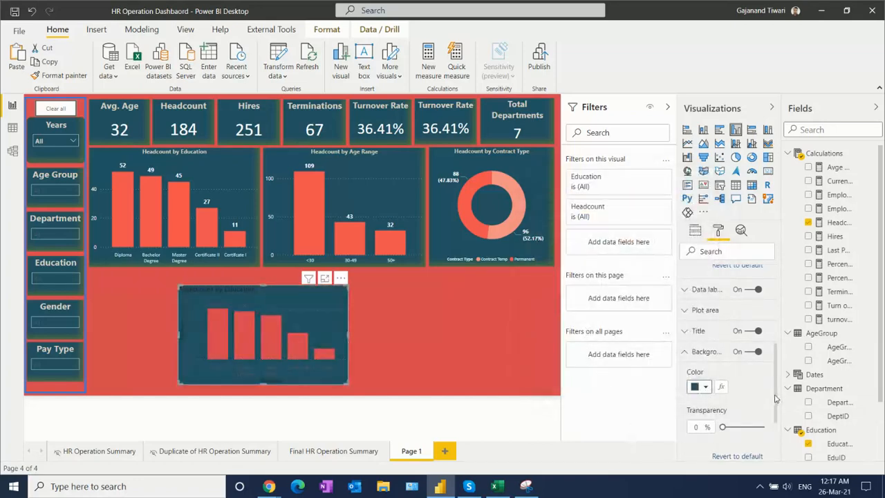
- Change the new chart's data label colour to white
drag(776, 391, 778, 327)
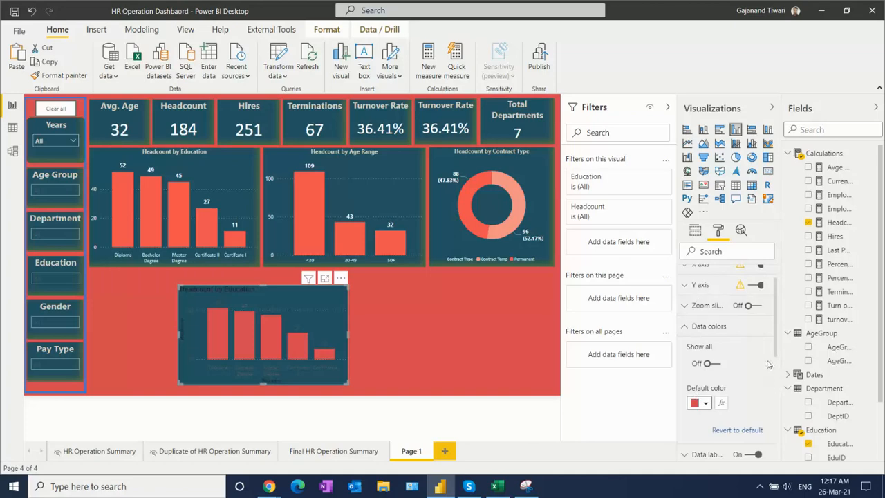
drag(778, 330, 779, 367)
click(685, 339)
click(700, 374)
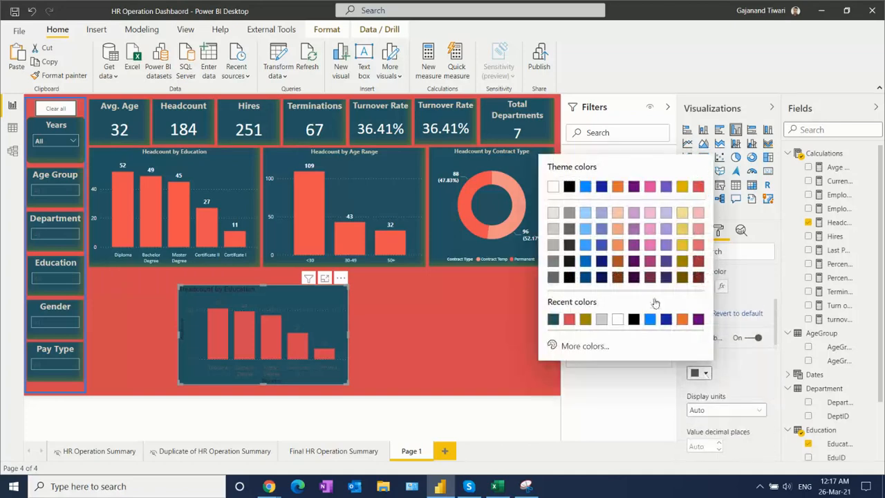
click(553, 187)
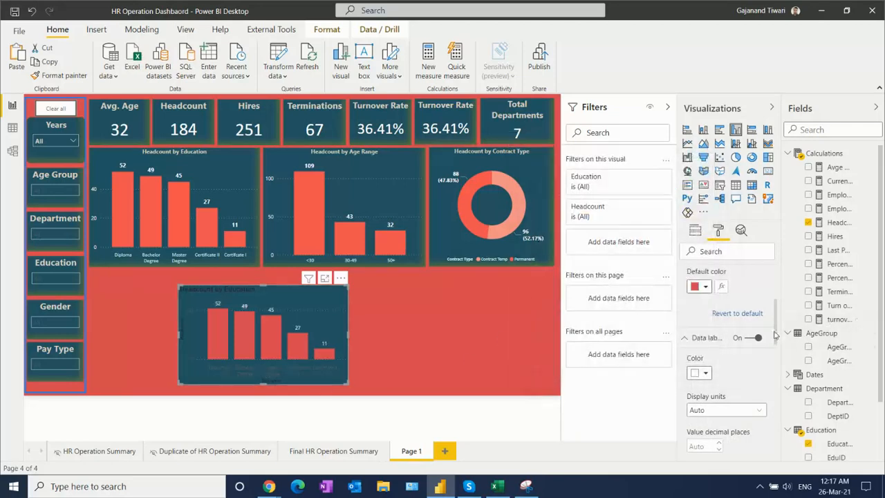
- Make the new chart's X axis labels white and turn off the X axis title
drag(776, 324, 777, 270)
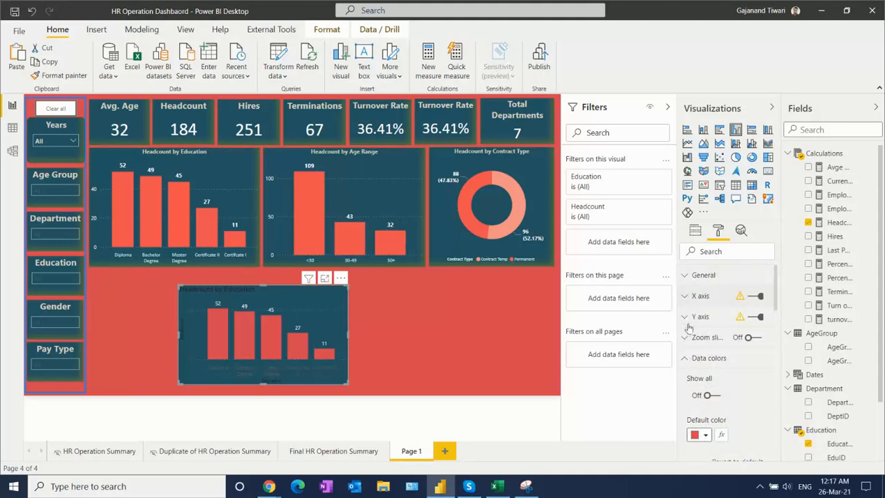
click(689, 297)
click(705, 332)
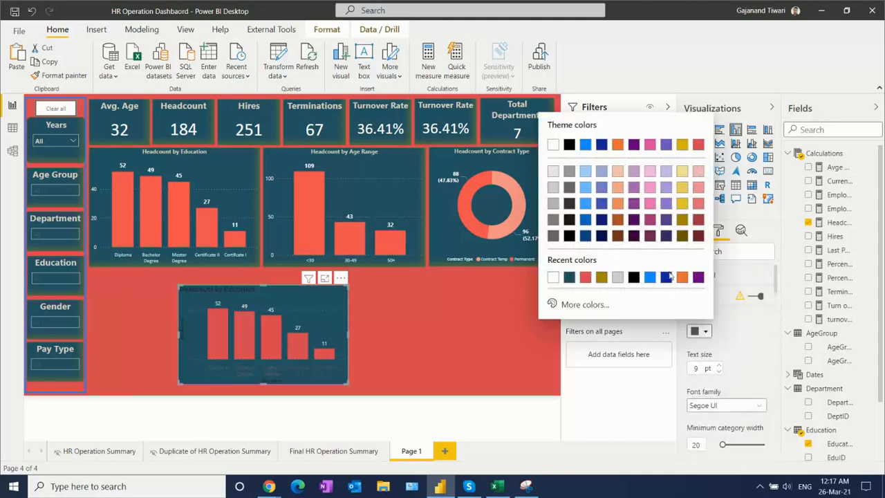
click(553, 146)
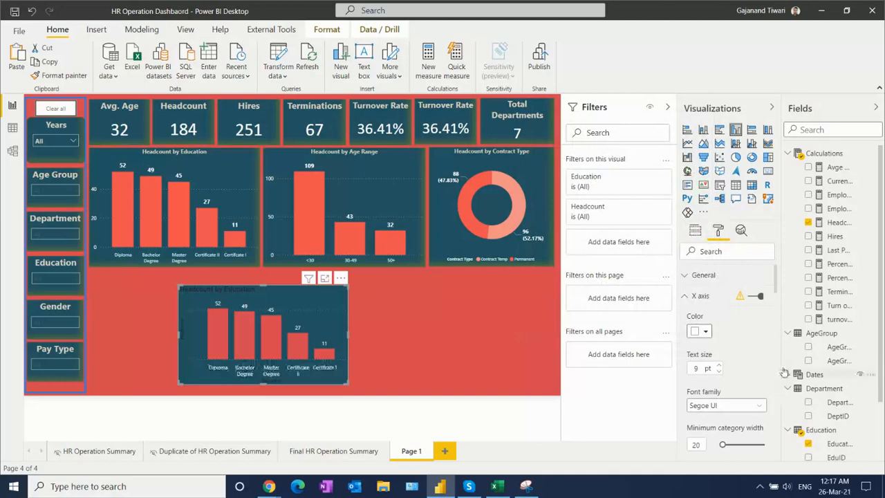
drag(776, 286, 782, 325)
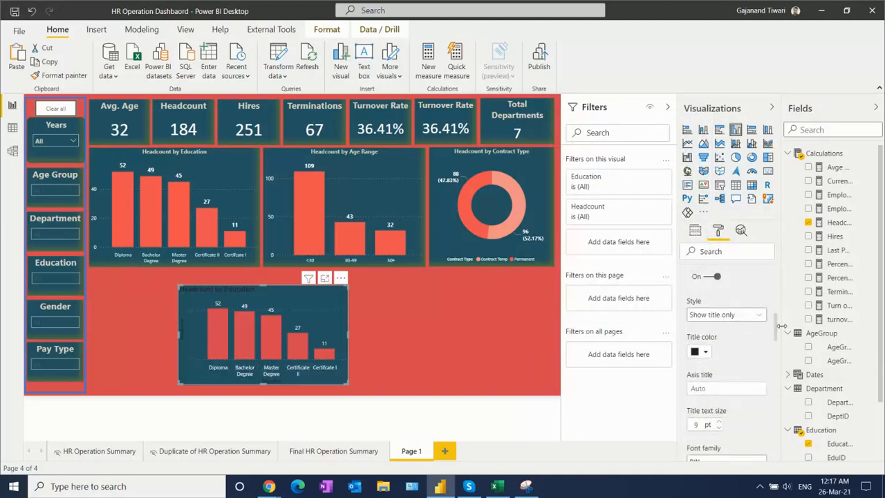
click(705, 352)
click(553, 166)
click(709, 277)
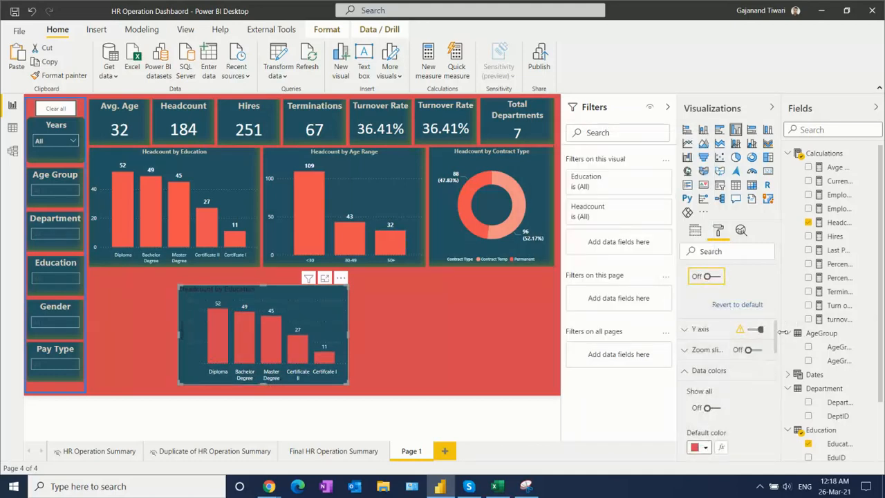
- Make the new chart's Y axis labels white, turn off the Y axis title, and collapse both axis settings
click(702, 330)
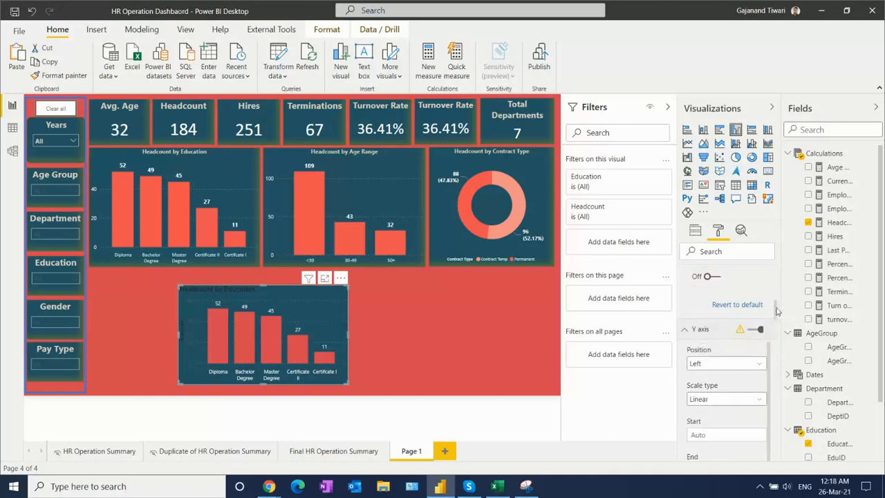
drag(777, 311, 781, 329)
click(706, 353)
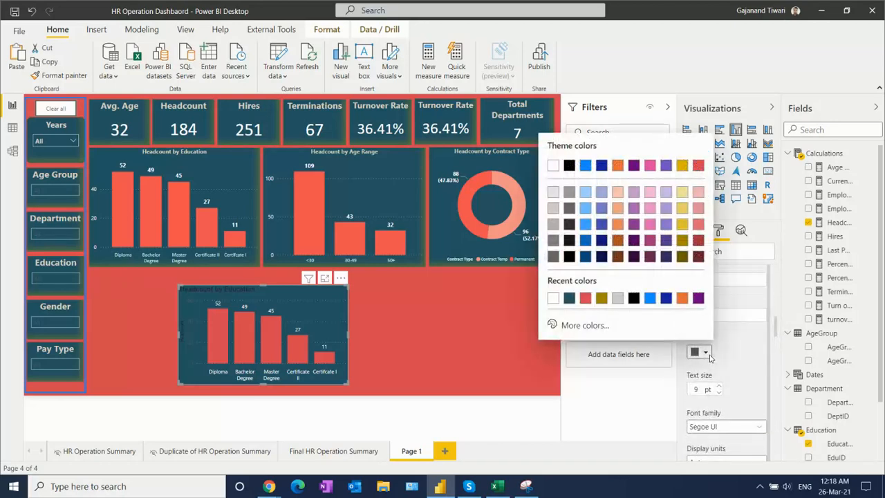
click(553, 165)
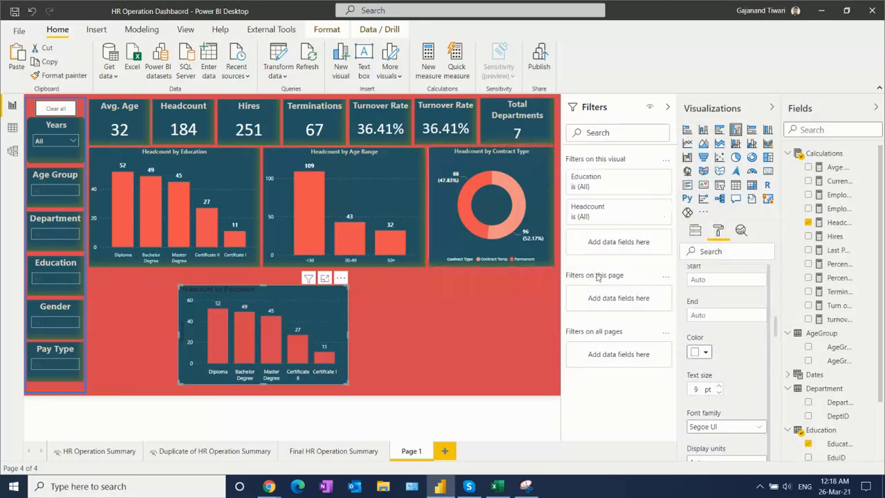
drag(776, 327, 776, 352)
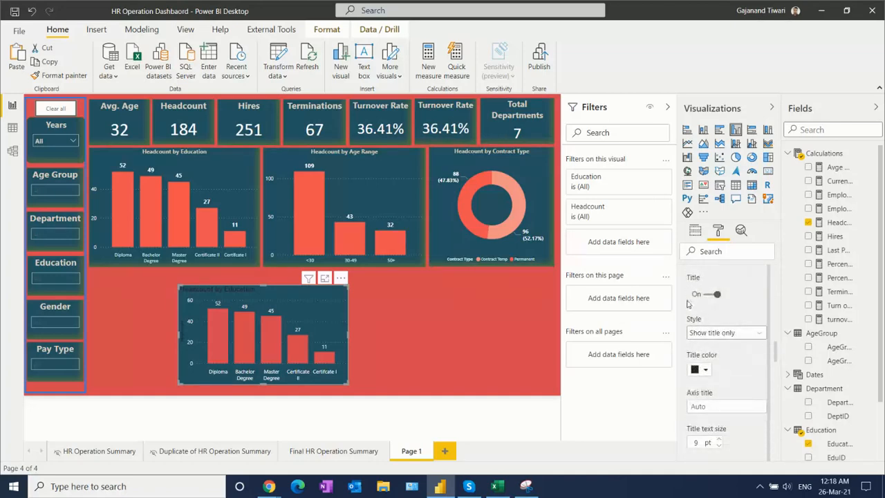
click(710, 294)
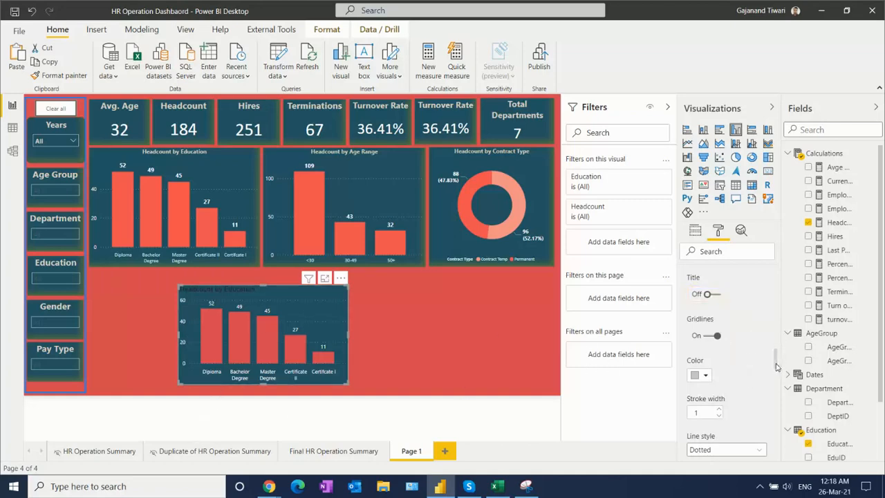
scroll(776, 361, up, 10)
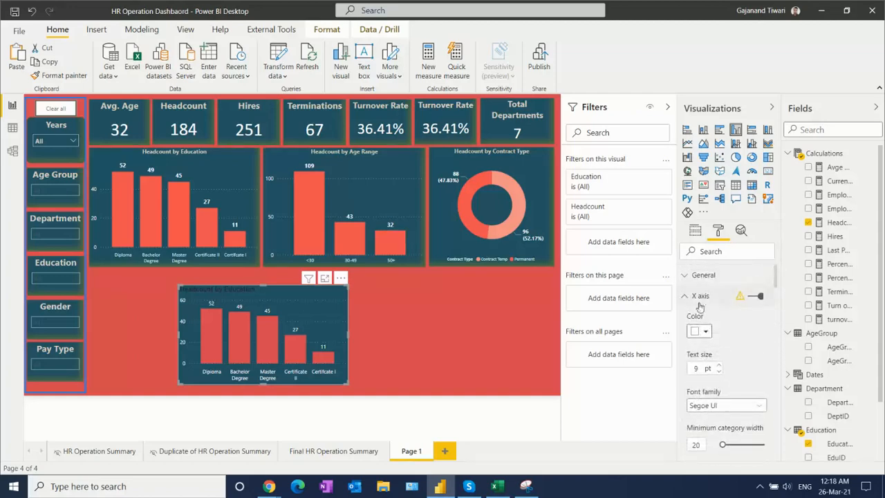
click(685, 296)
click(685, 316)
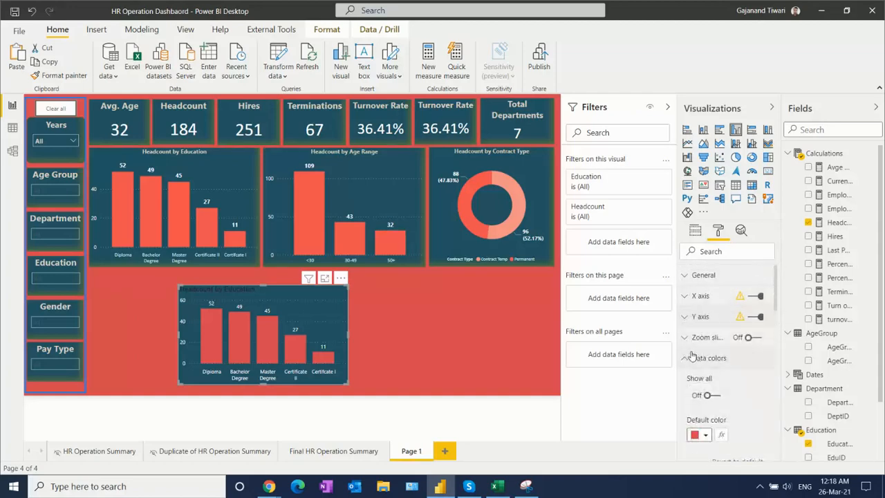
- Set the new chart's title font colour to white and collapse its title, data label and background settings
click(687, 360)
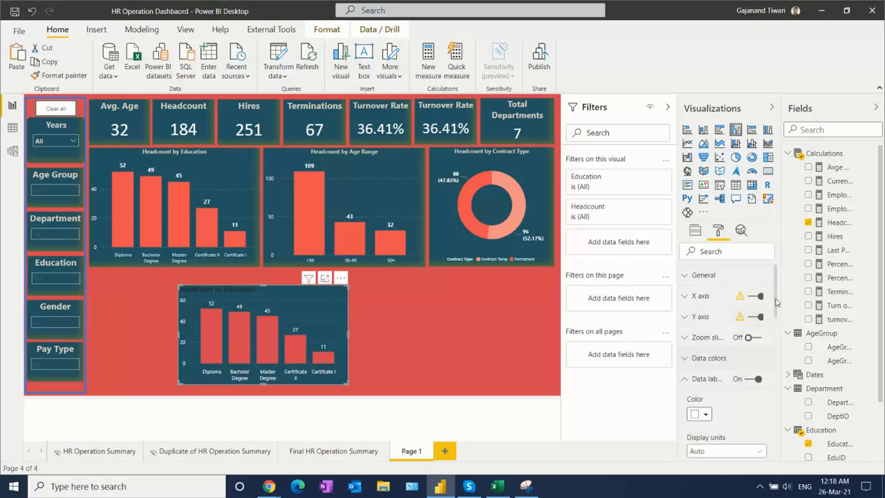
drag(776, 296, 788, 412)
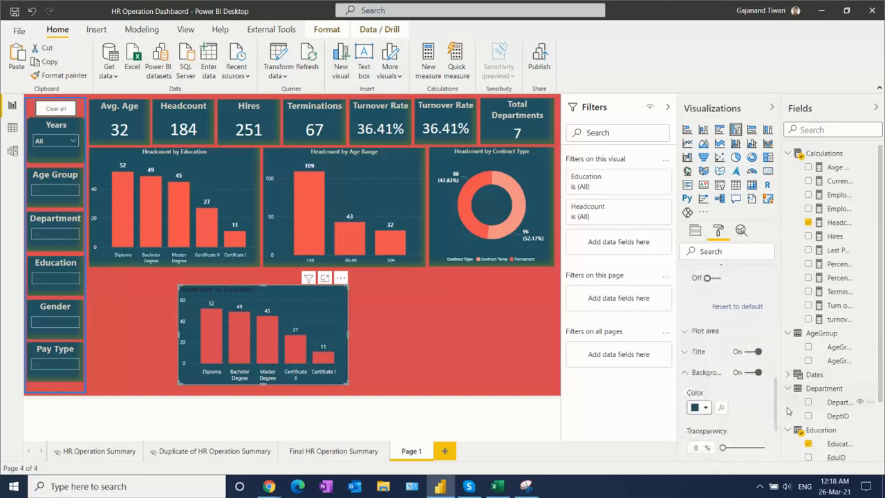
click(685, 353)
drag(776, 365, 778, 385)
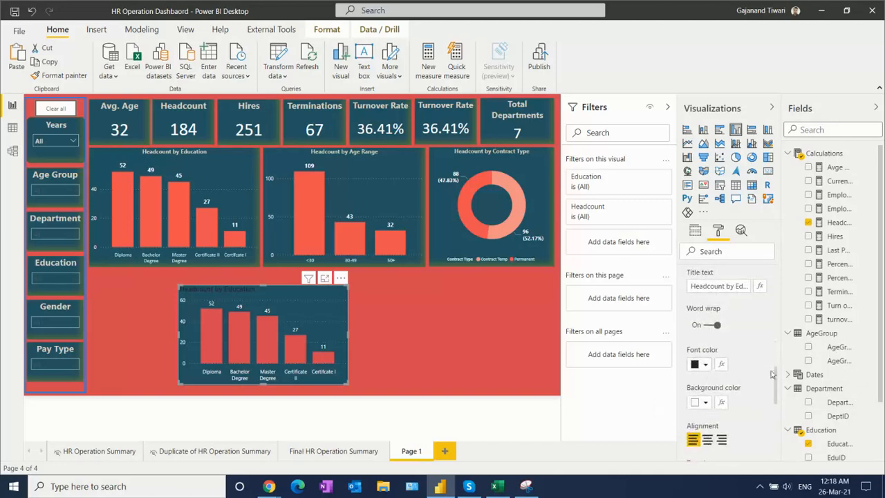
mouse_move(776, 382)
mouse_down()
mouse_move(776, 362)
mouse_move(777, 382)
mouse_up()
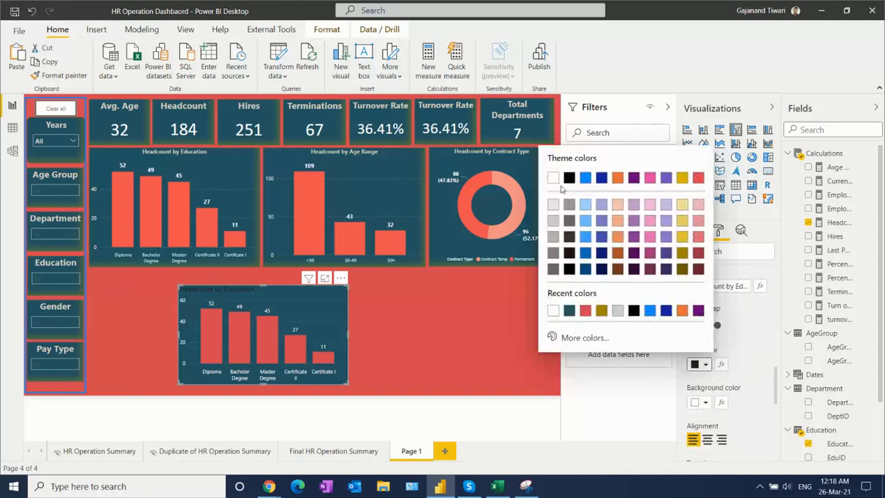
click(553, 178)
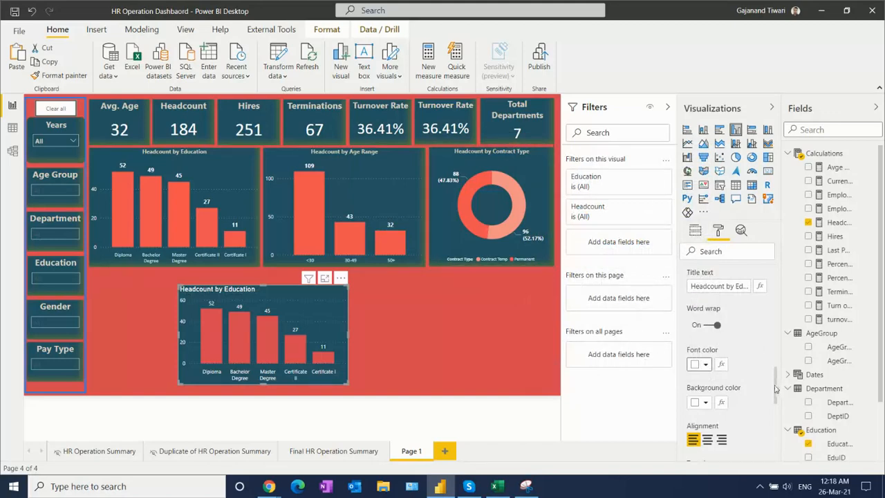
scroll(778, 387, down, 3)
click(694, 437)
drag(778, 381, 778, 314)
click(691, 300)
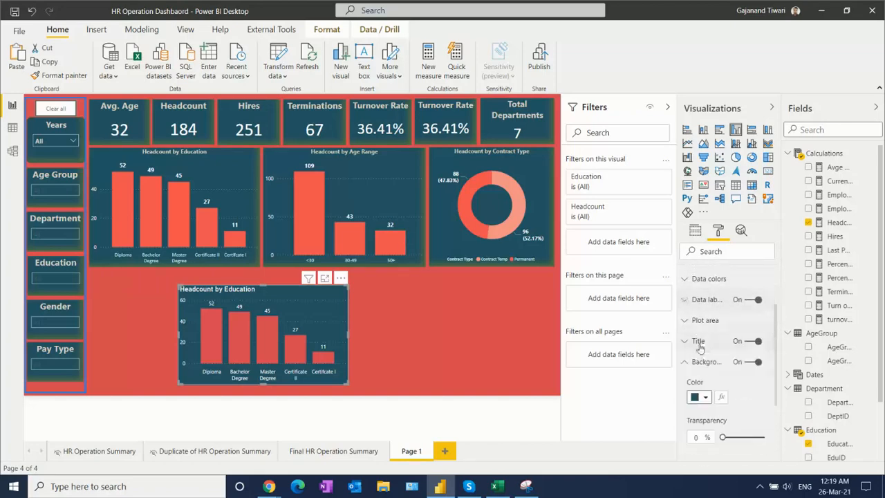
click(687, 364)
- Turn on the new chart's border with a radius of 10 px and collapse the border settings
click(750, 404)
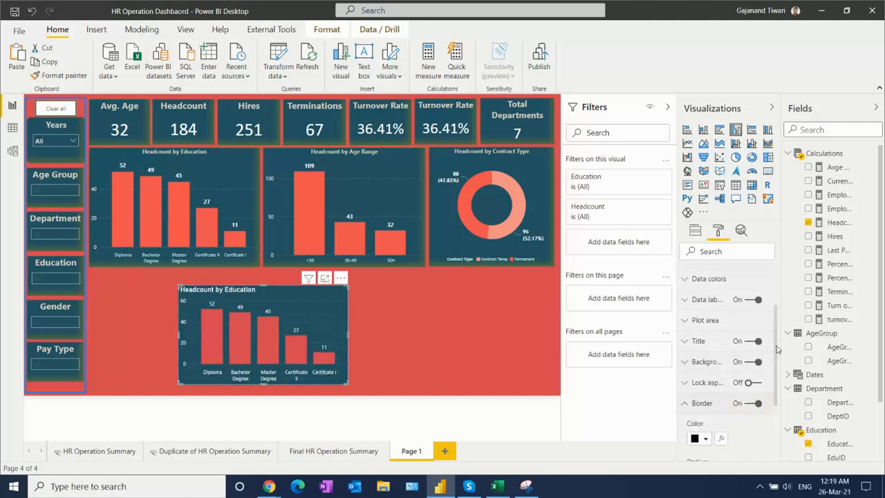
drag(779, 349, 781, 404)
drag(699, 362, 679, 362)
text(10)
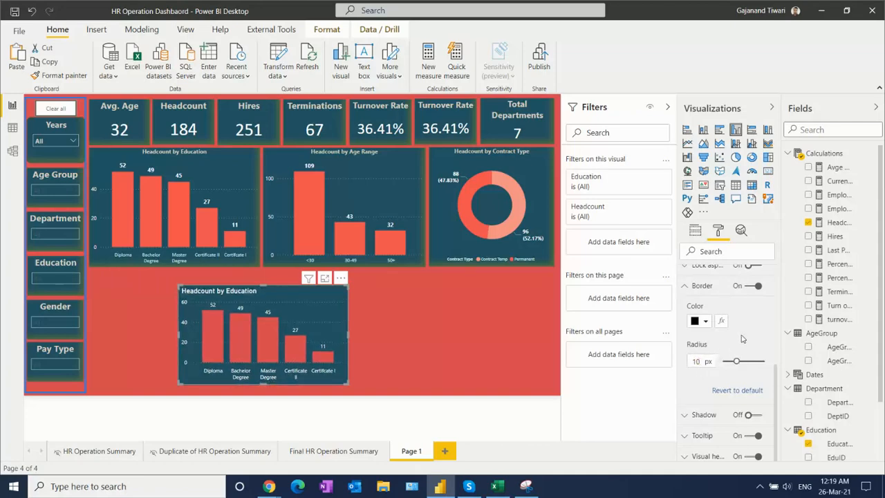
drag(777, 397, 779, 367)
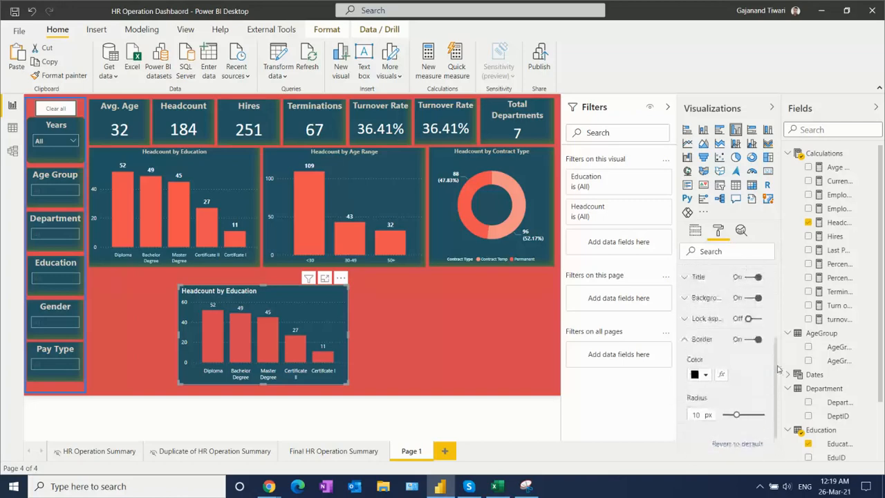
click(685, 345)
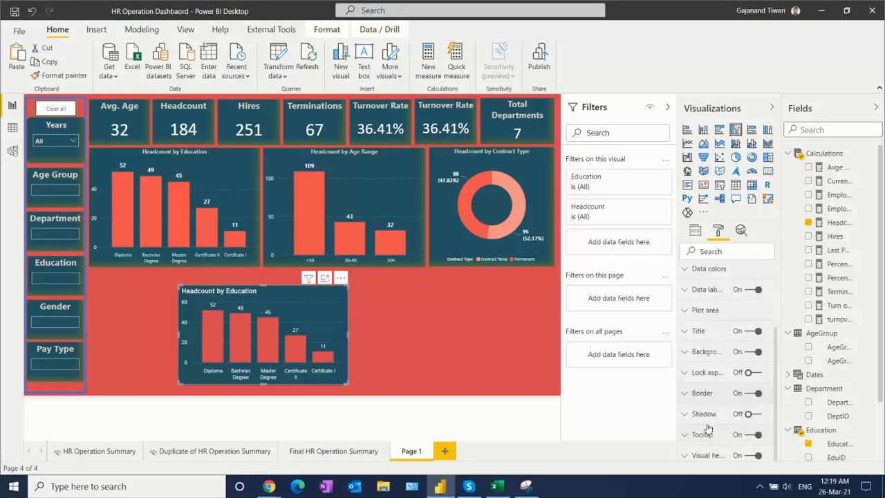
- Turn on the new chart's shadow, colour it dark gold and set its position to Inside
click(753, 413)
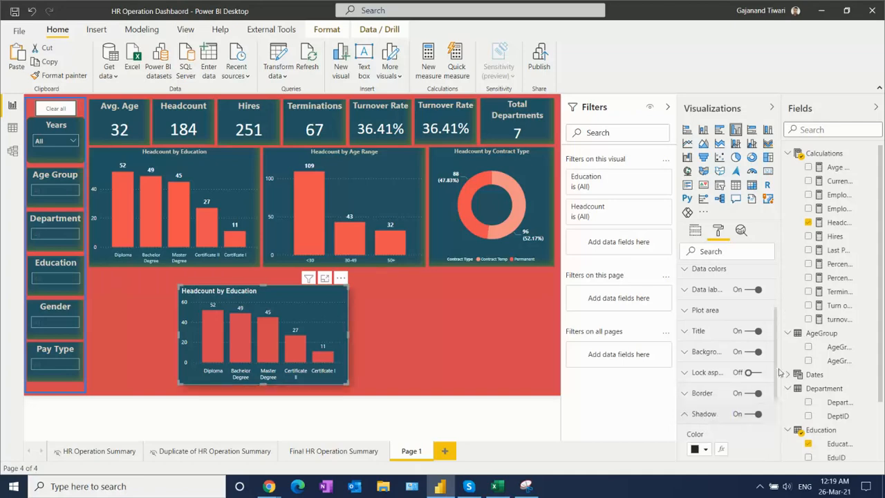
scroll(778, 353, down, 4)
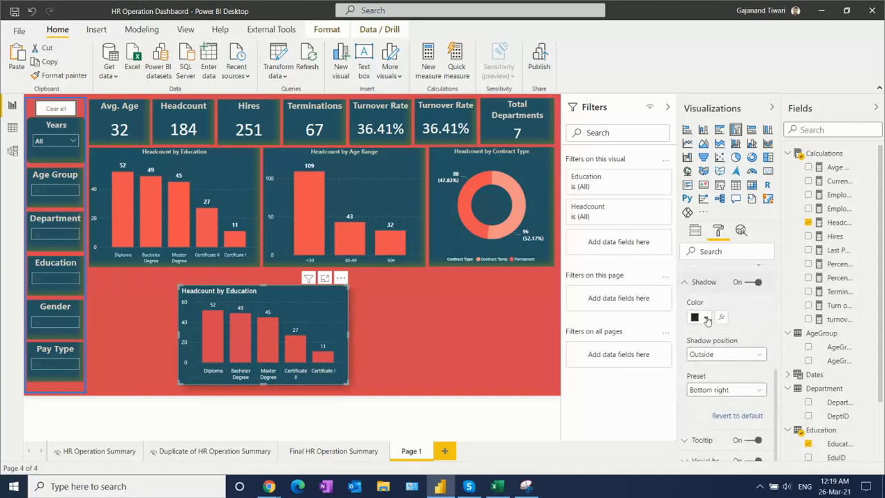
click(706, 318)
click(601, 266)
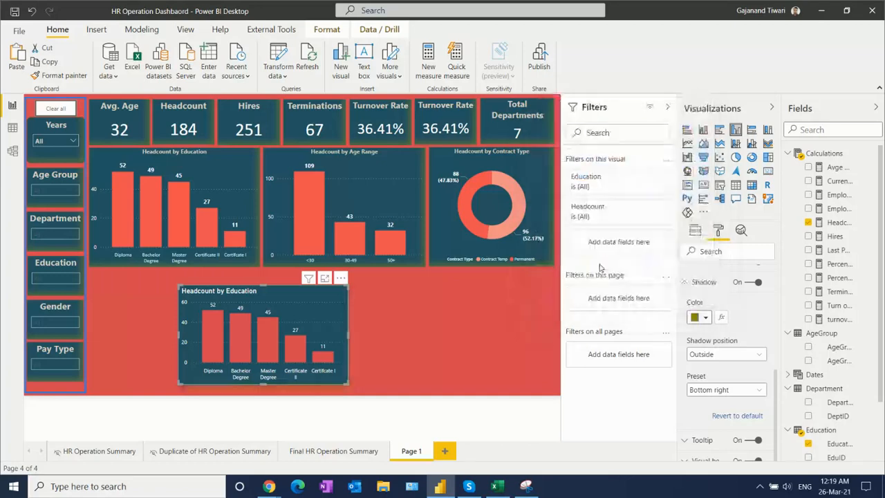
click(738, 364)
click(723, 377)
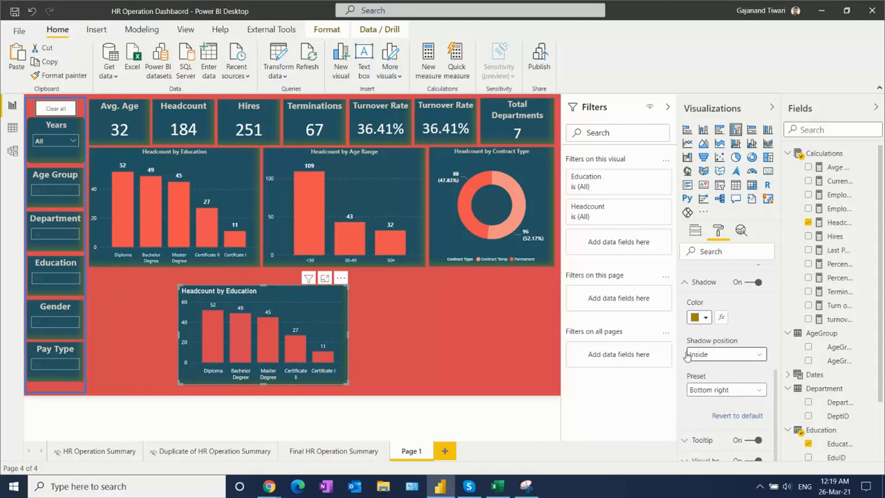
click(414, 316)
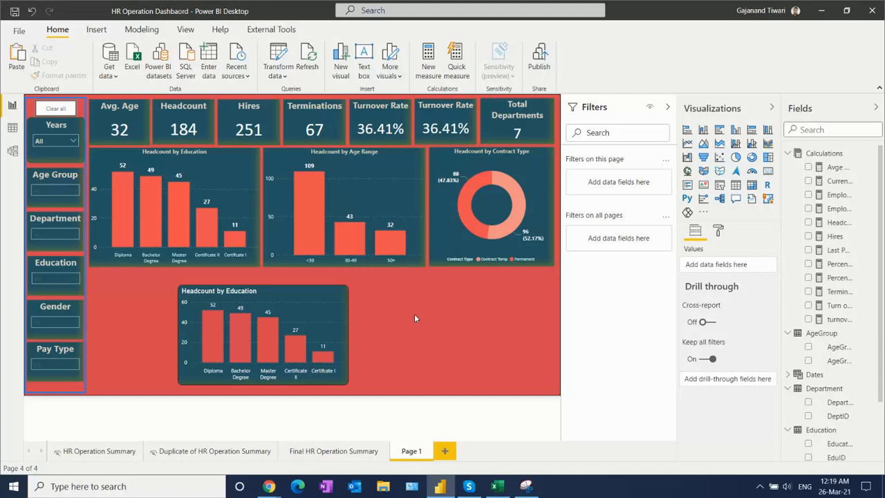
- Move the new chart directly below the original Headcount by Education chart and nudge it right into alignment
click(303, 313)
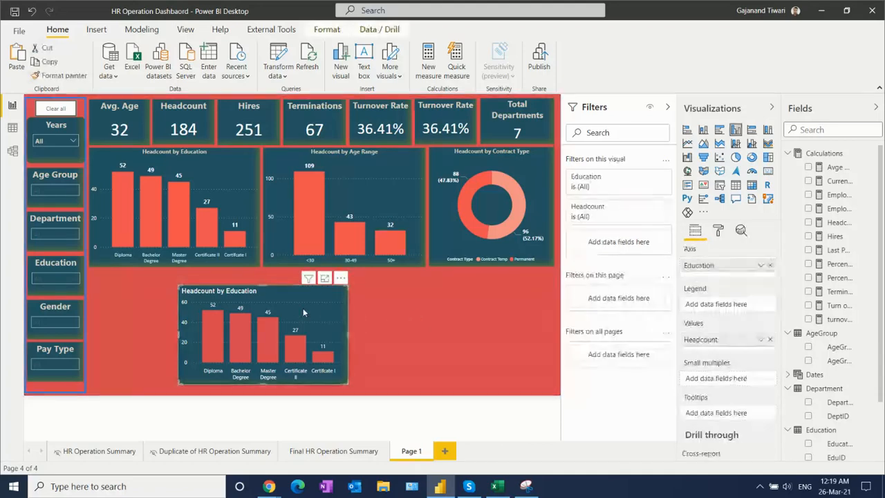
drag(303, 314, 212, 299)
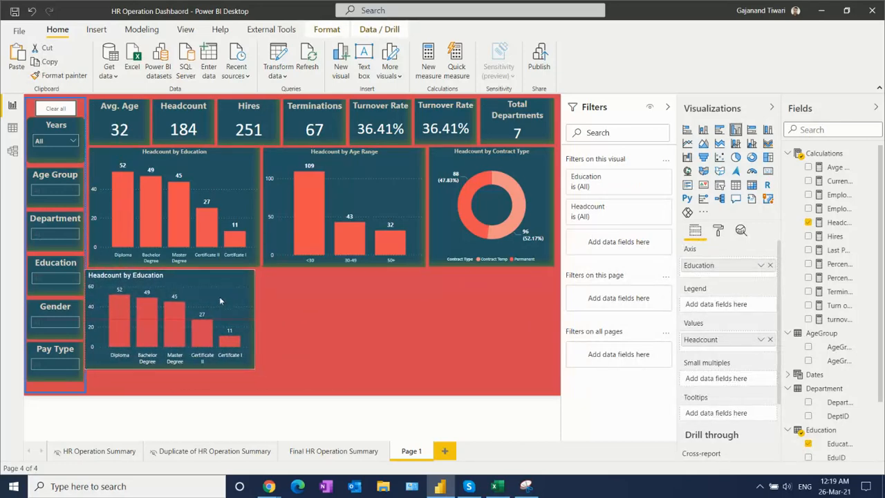
key(Right)
key(Right)
key(Right)
key(Right)
key(Right)
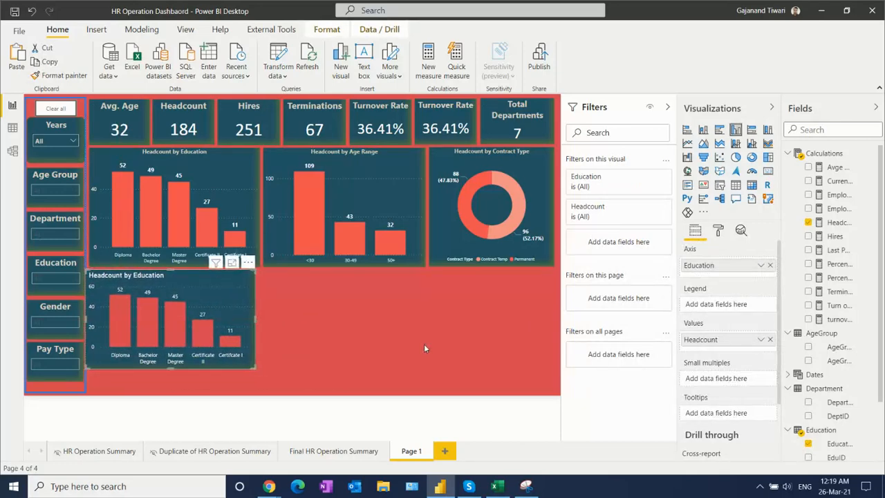
key(Right)
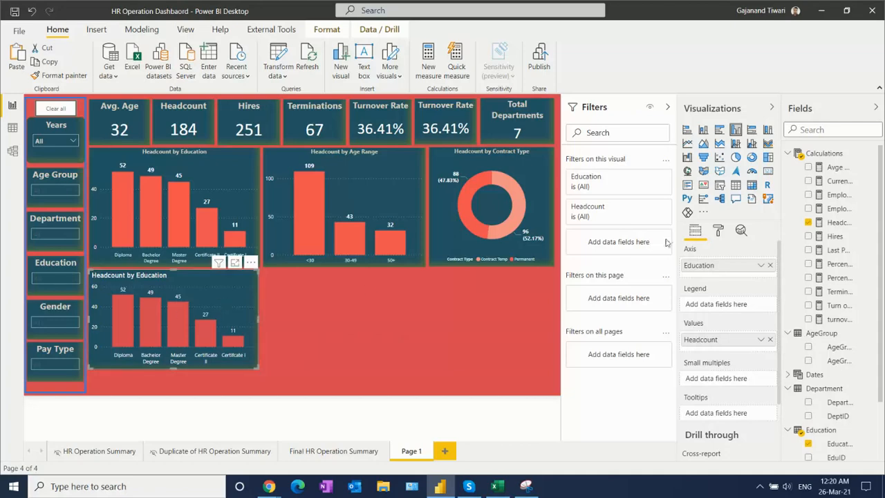
- Set the new chart's X position to 159 and its Y position to 425
click(720, 232)
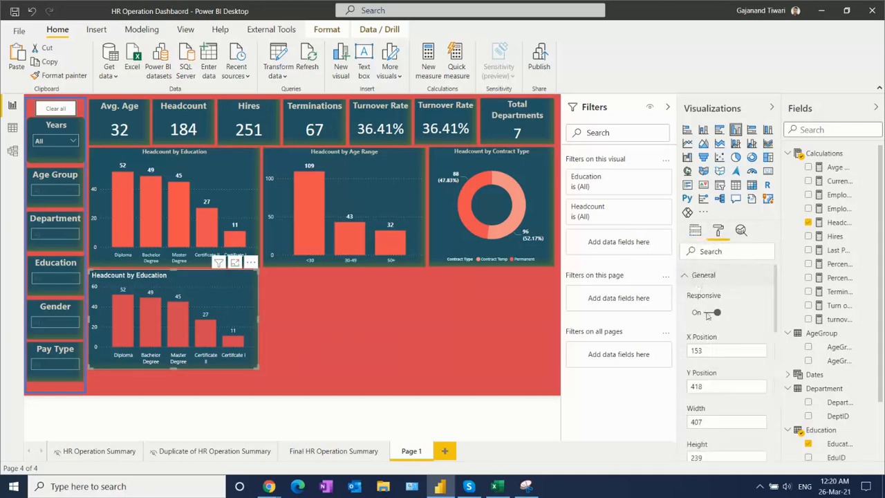
click(703, 350)
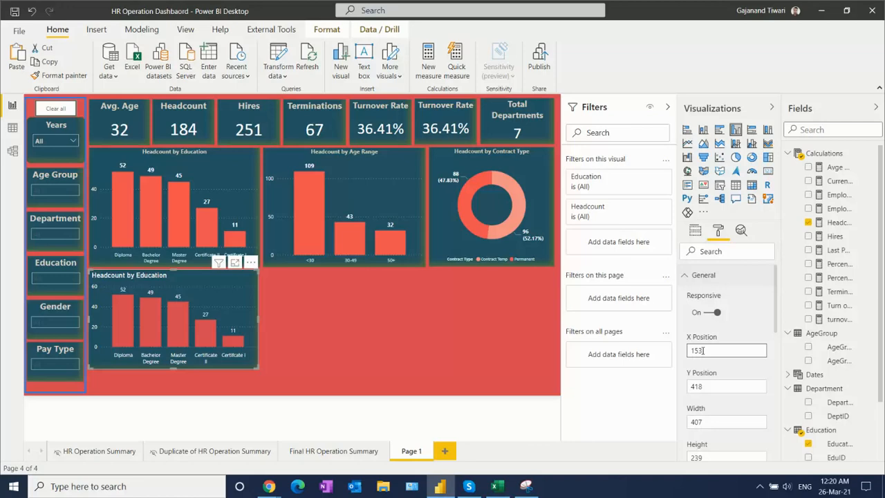
click(701, 351)
text(9)
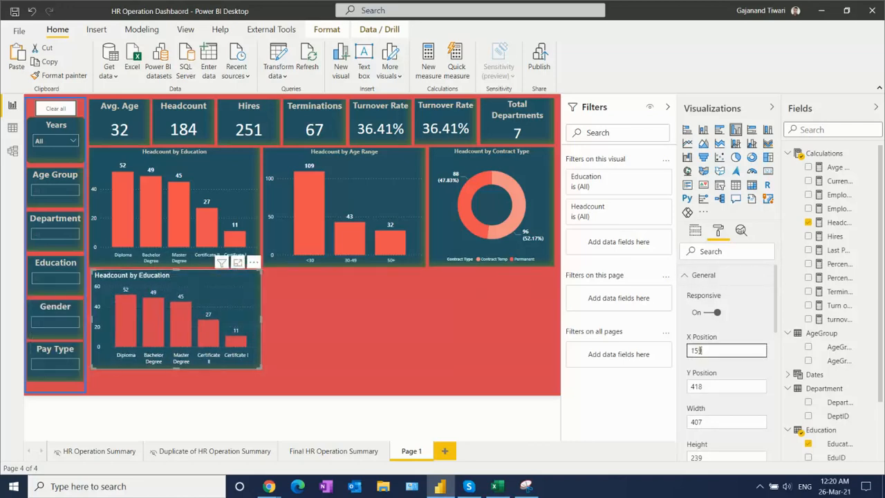
click(699, 386)
double_click(695, 386)
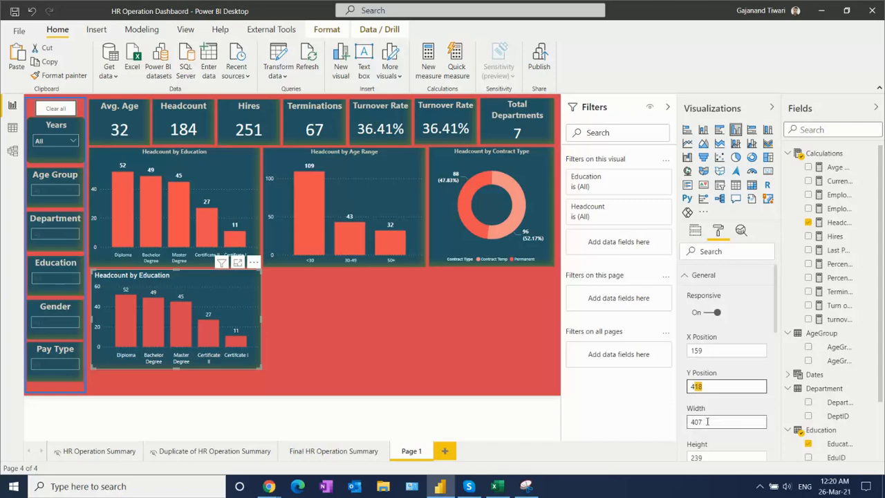
text(425)
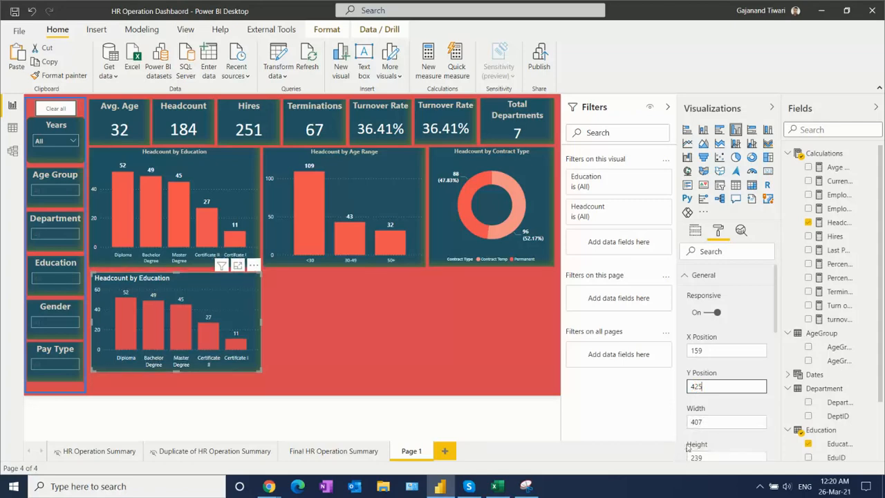
- Set the new chart's width to 400
scroll(778, 318, down, 1)
scroll(786, 331, down, 1)
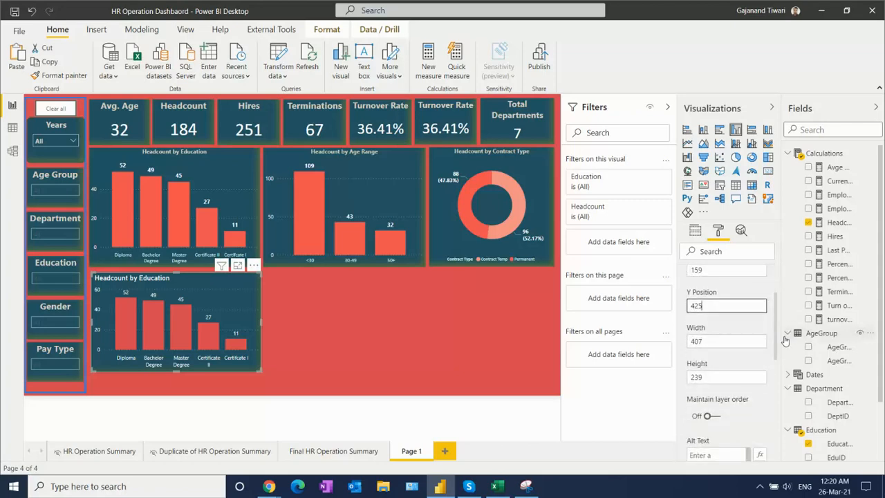
click(694, 341)
double_click(694, 341)
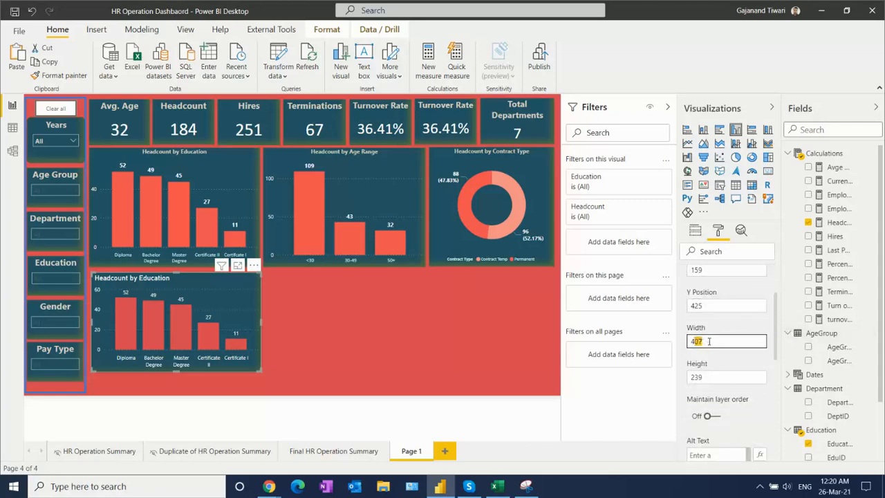
text(400)
key(Return)
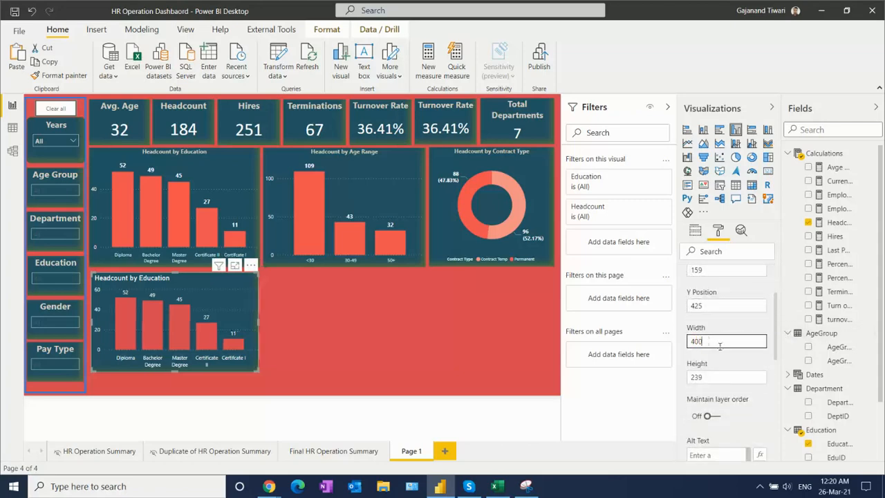
- Try heights of 245, 260 and 270 for the new chart and stretch its lower edge to a height of 286
click(722, 380)
drag(713, 377, 692, 377)
text(245)
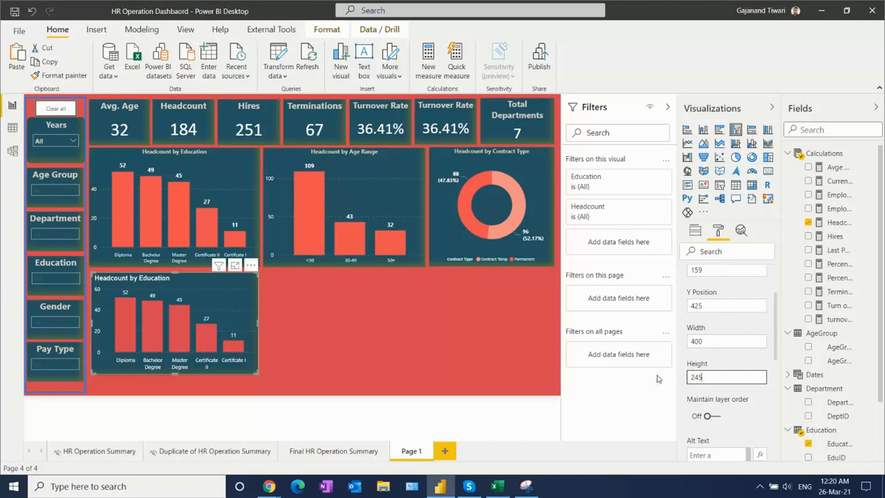
drag(705, 377, 697, 378)
text(60)
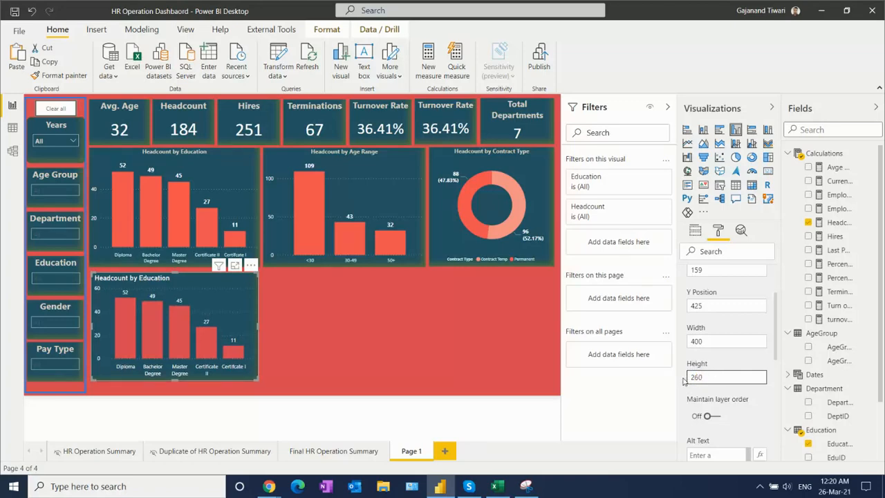
drag(718, 373, 677, 376)
text(2)
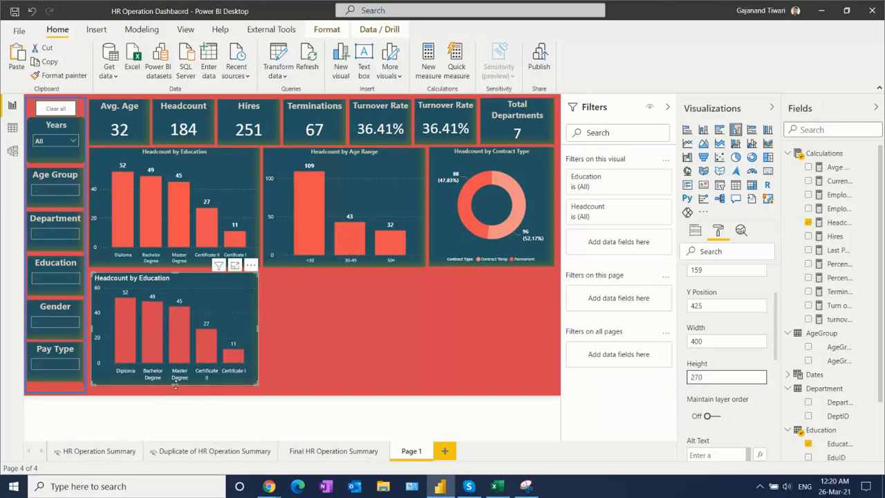
drag(174, 388, 176, 394)
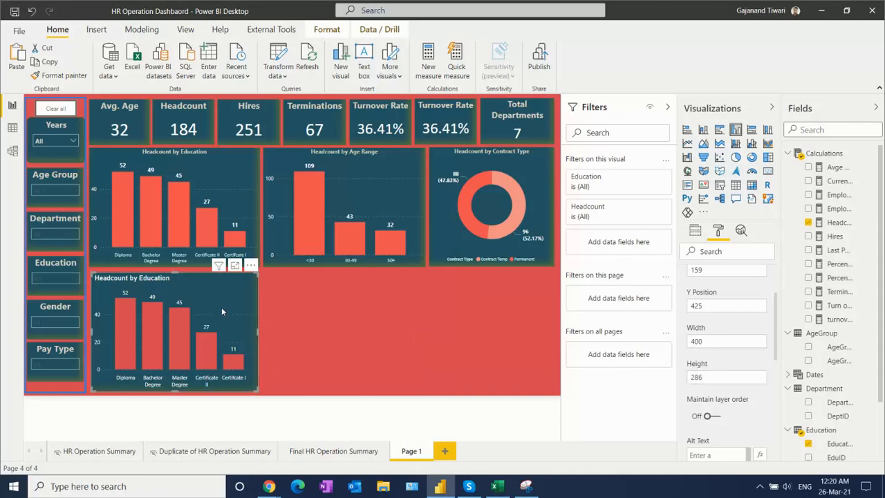
- Delete the newly built Headcount by Education chart in the lower part of Page 1
key(Delete)
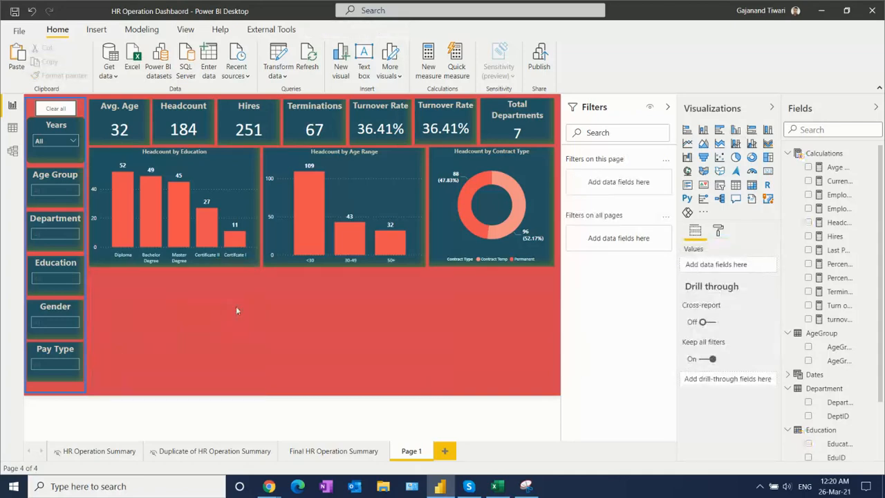
- Copy the Headcount by Position and Headcount by Department charts from HR Operation Summary and paste them onto Page 1
click(98, 454)
mouse_move(255, 314)
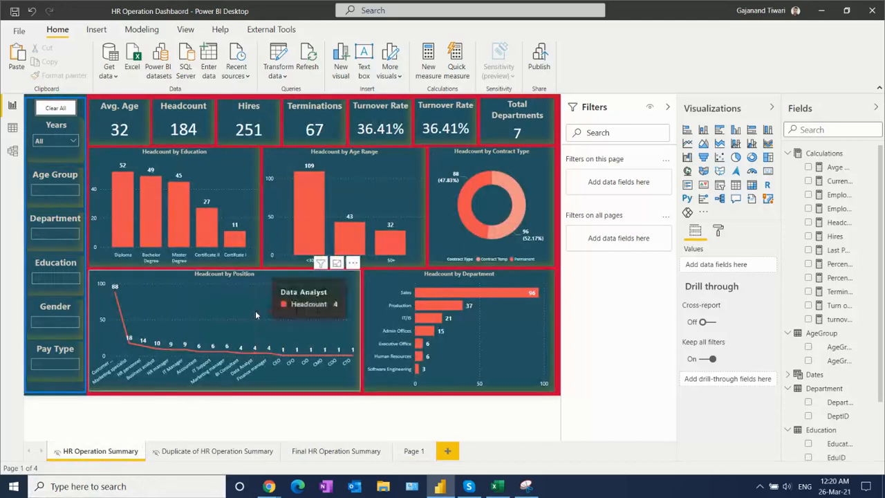
ctrl+click(406, 288)
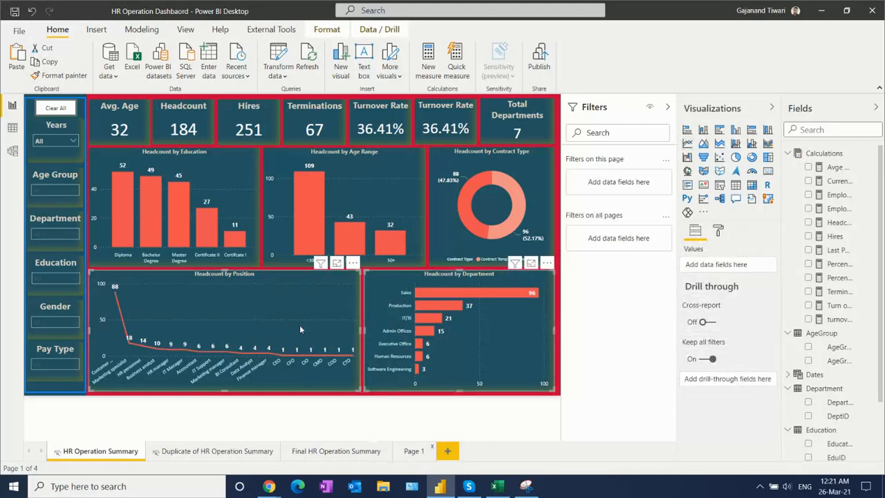
click(413, 451)
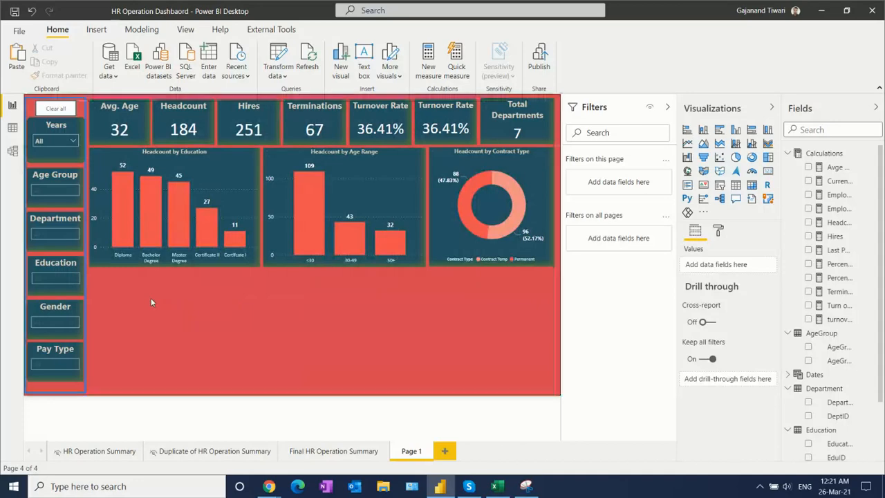
key(ctrl+v)
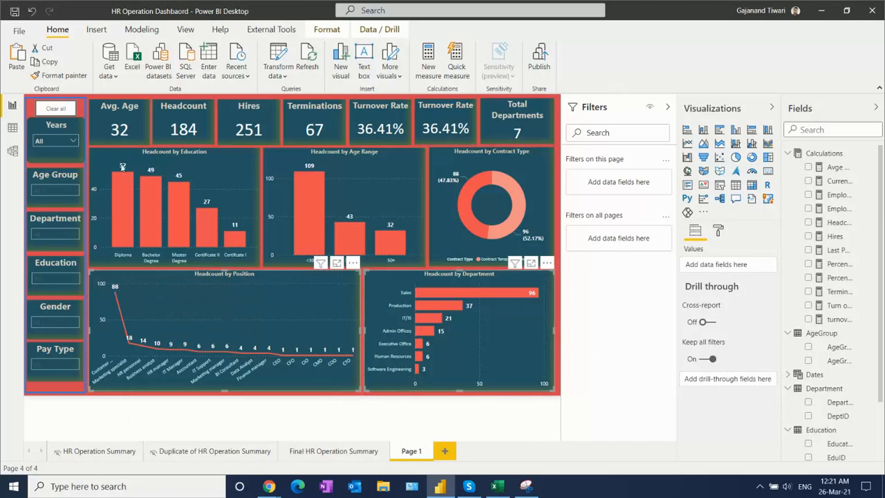
key(Escape)
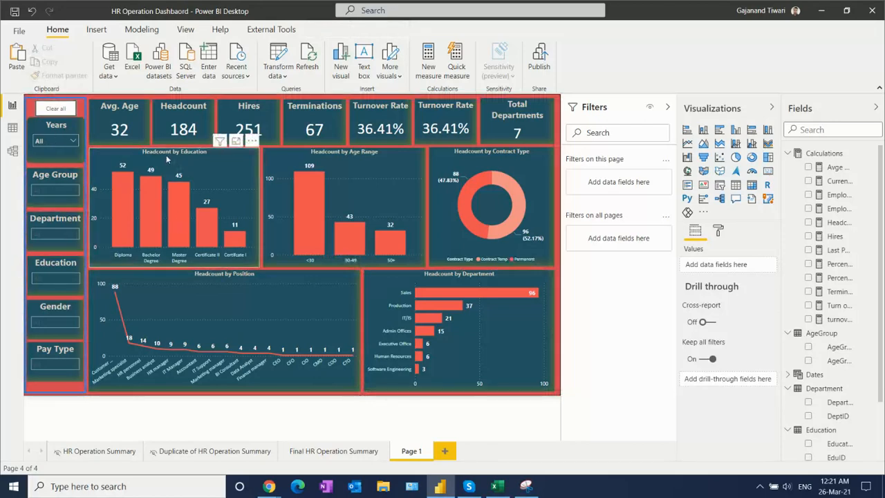
- Nudge the Headcount by Department chart on Page 1 to X position 810 and Y position 418
click(532, 335)
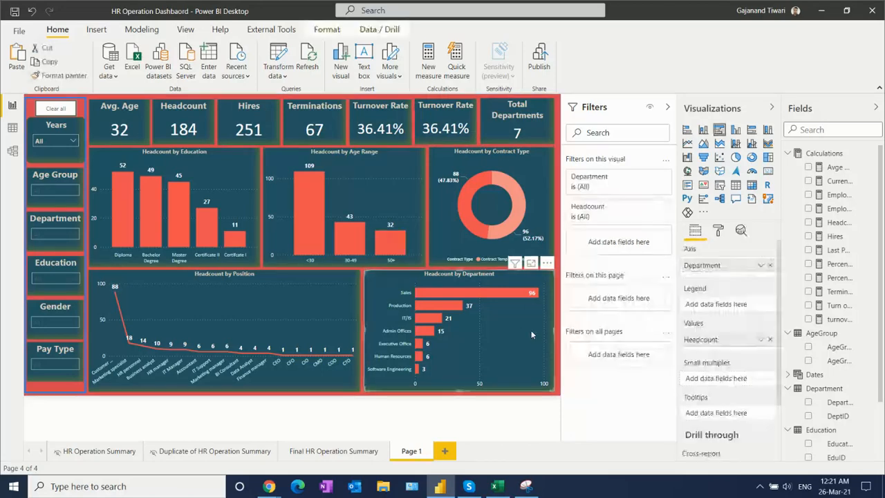
key(Left)
key(Left)
key(Left)
key(Left)
key(Left)
key(Up)
key(Up)
key(Up)
key(Up)
key(Up)
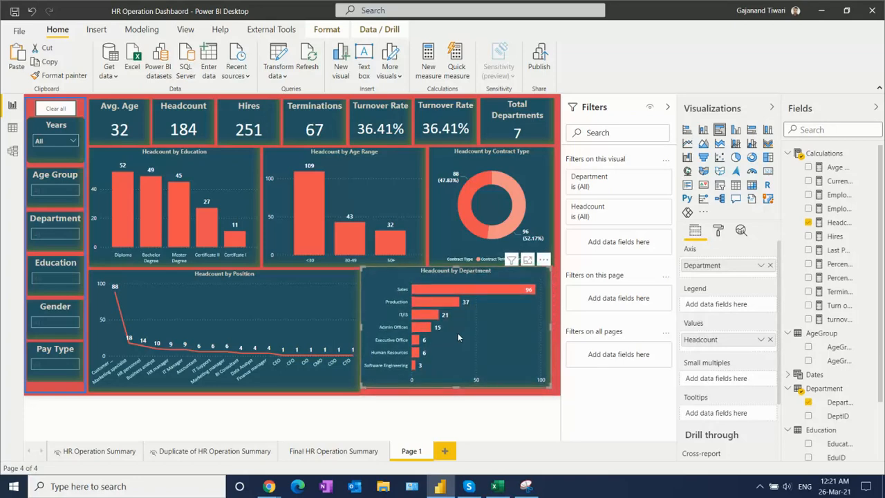
key(Up)
key(Down)
key(Down)
key(Down)
key(Down)
key(Down)
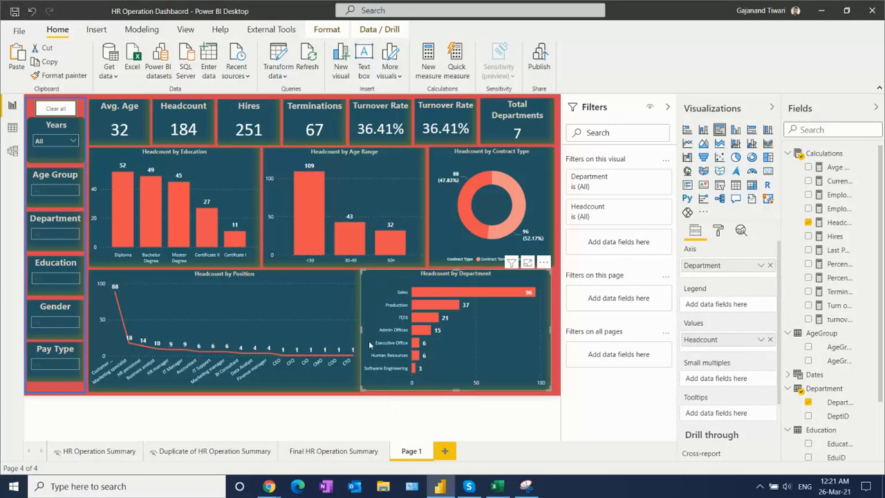
key(Right)
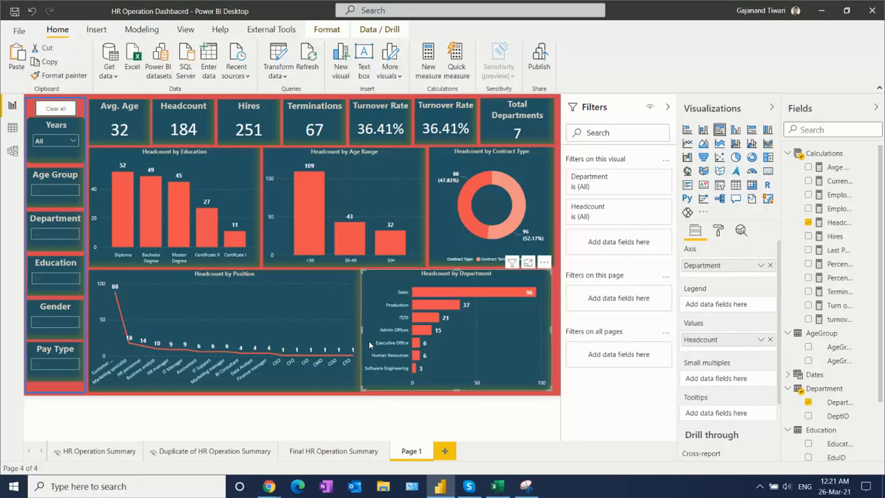
key(Right)
key(Right)
key(Right)
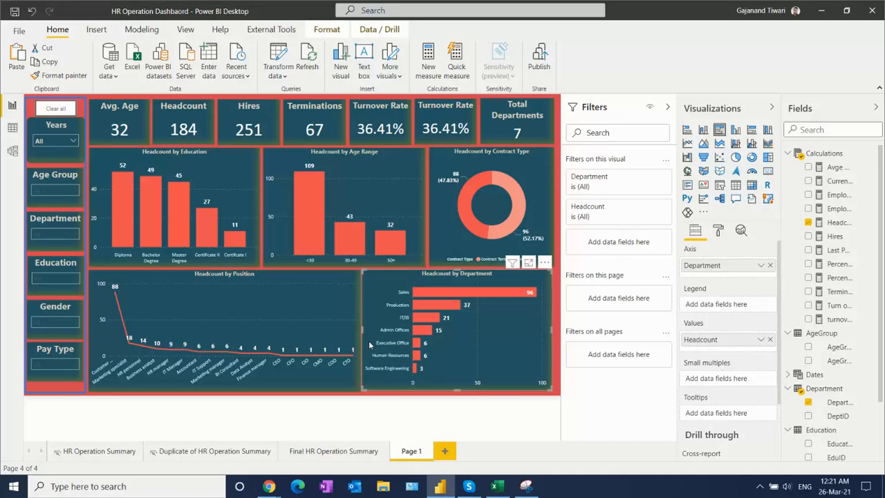
key(Right)
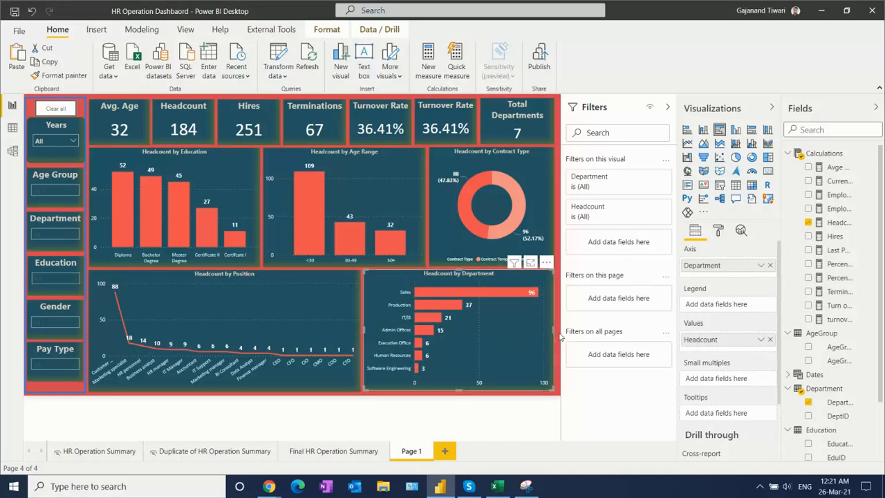
- Widen the Headcount by Department chart, trying widths of 470 and 465, and settle on 460
drag(556, 335, 566, 335)
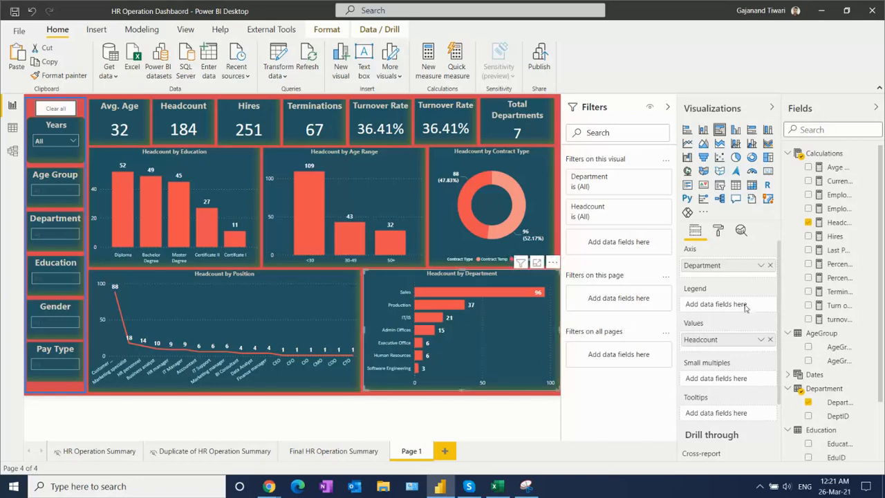
click(720, 232)
click(702, 276)
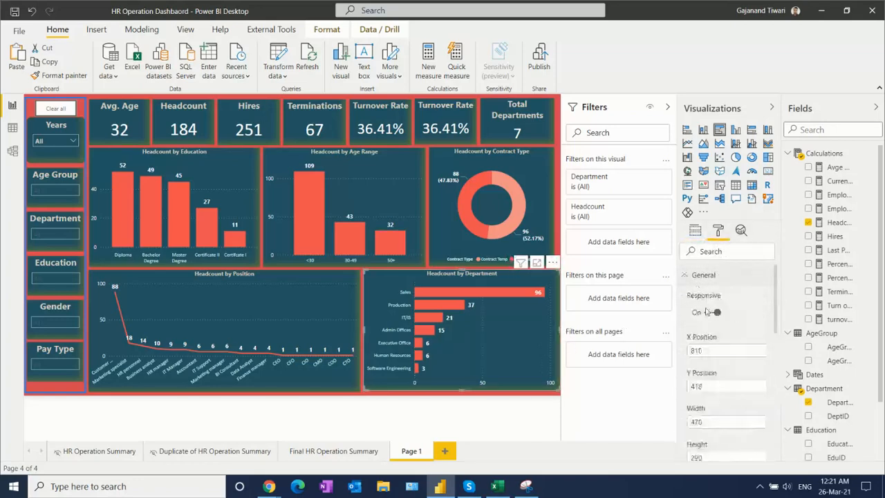
scroll(782, 321, down, 2)
click(701, 348)
drag(697, 347, 720, 347)
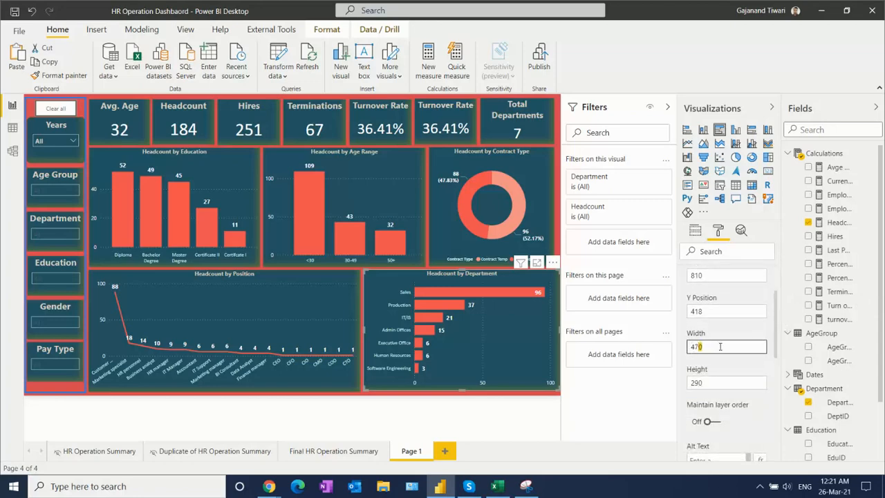
text(465)
key(Return)
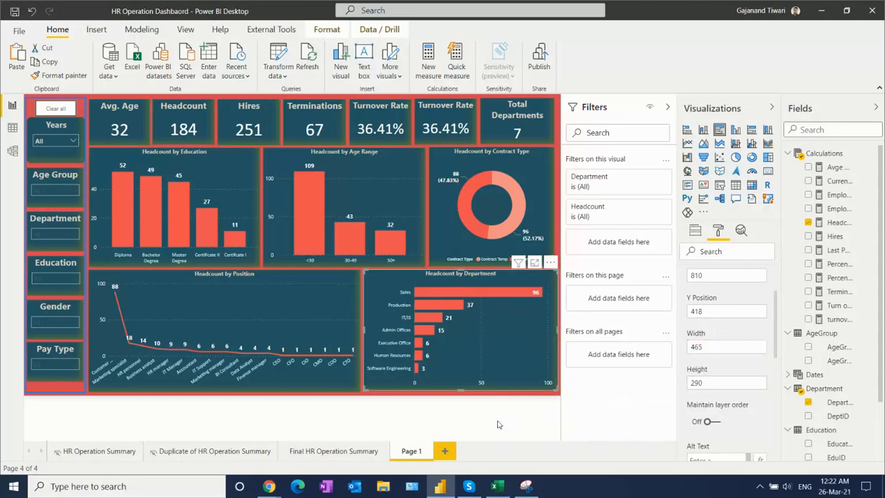
click(703, 347)
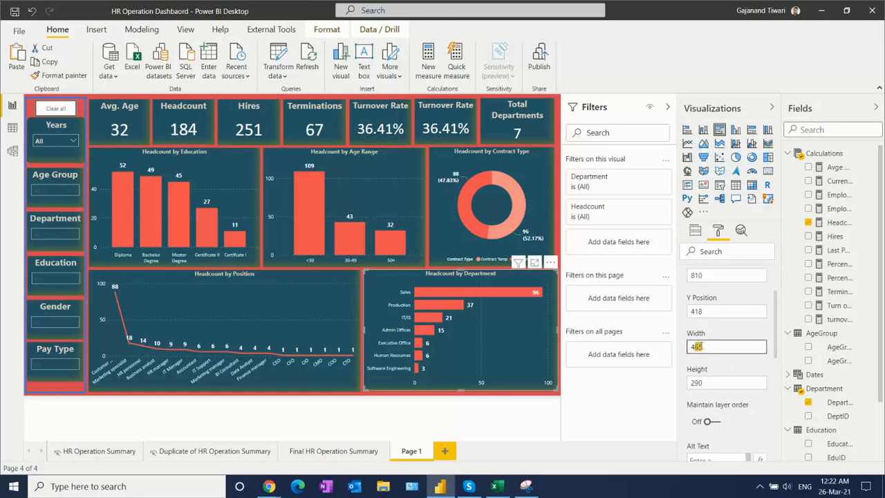
key(Return)
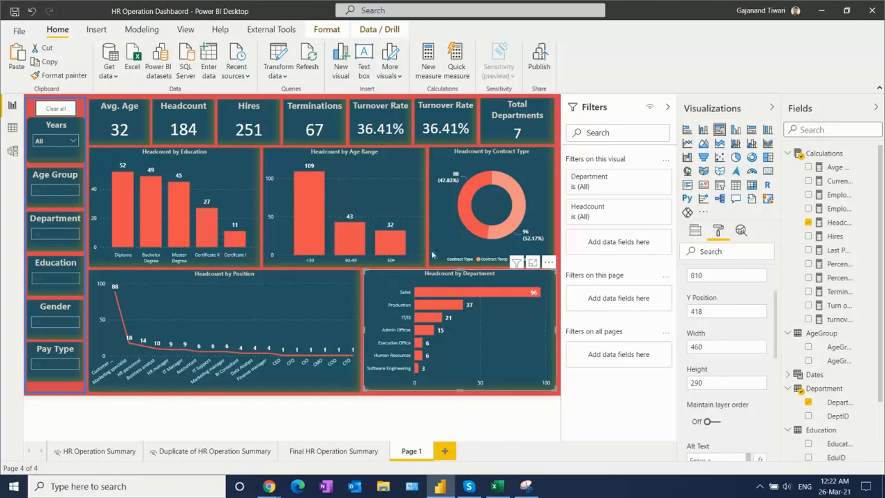
click(370, 267)
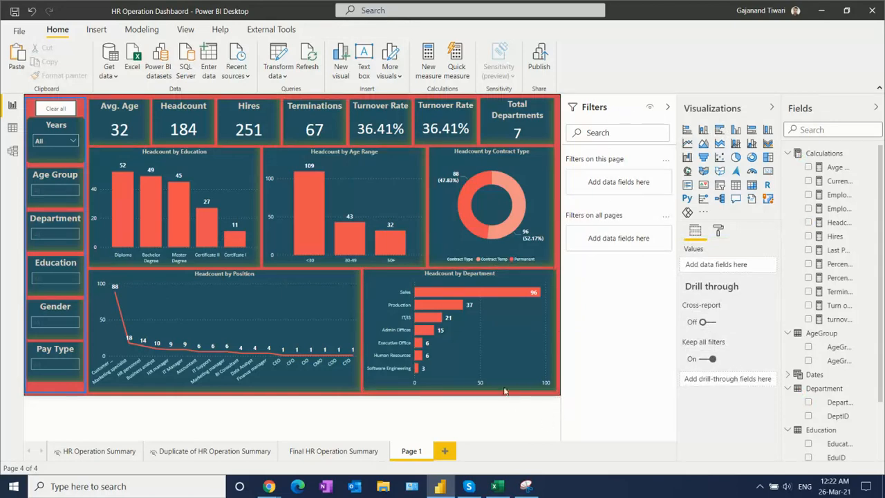
- Check the chart types of the two lower charts on Page 1 and view the Final and Duplicate HR Operation Summary pages
click(281, 293)
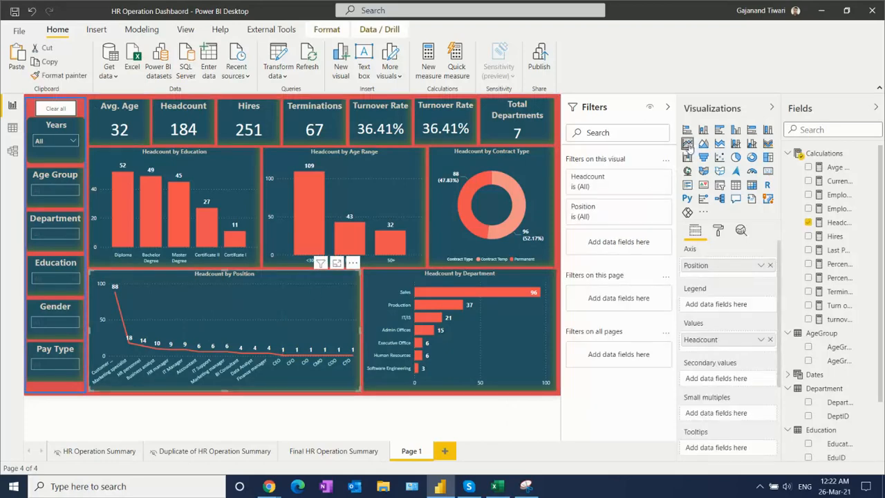
click(493, 330)
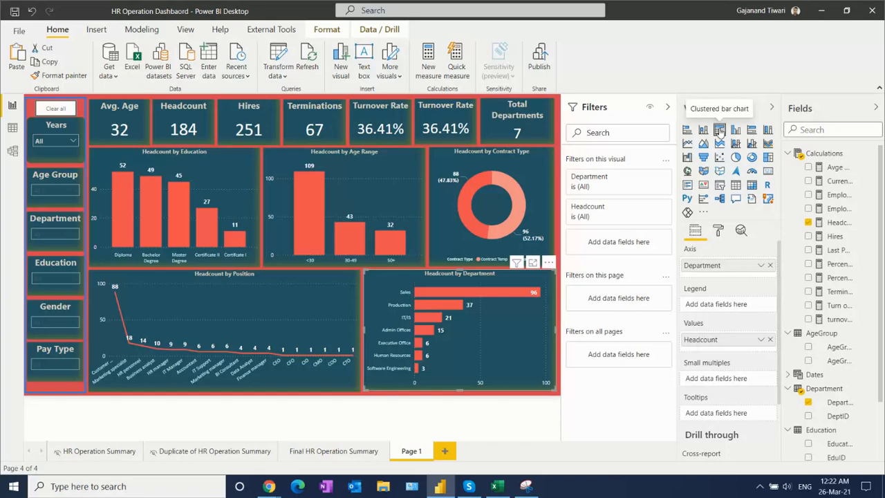
click(319, 454)
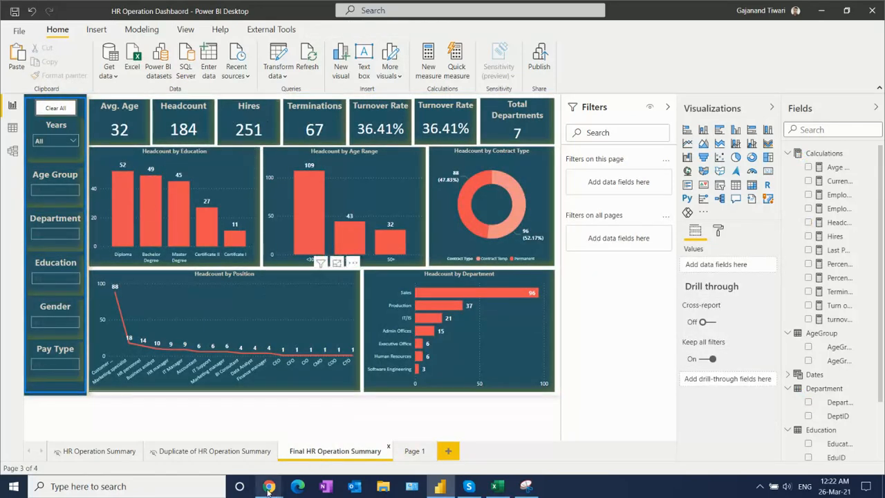
click(226, 453)
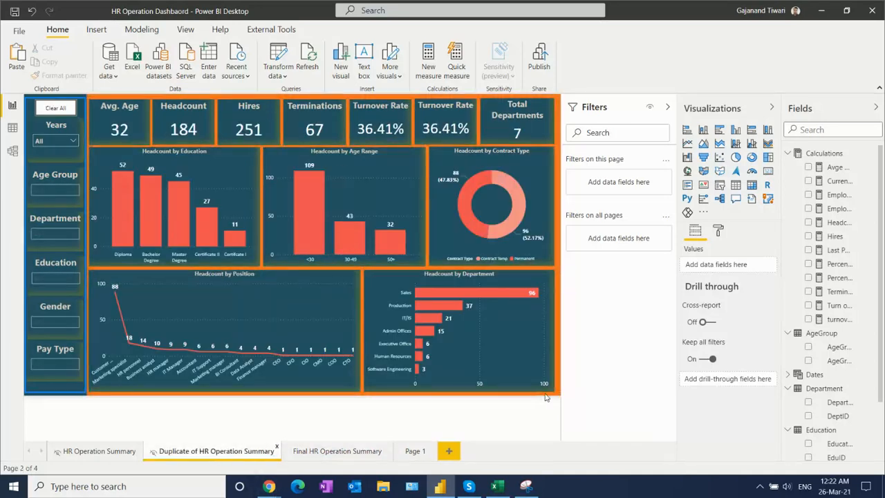
- Try a dark gold background for Page 1, settle on the lighter yellow-gold theme shade, and save the report
click(413, 453)
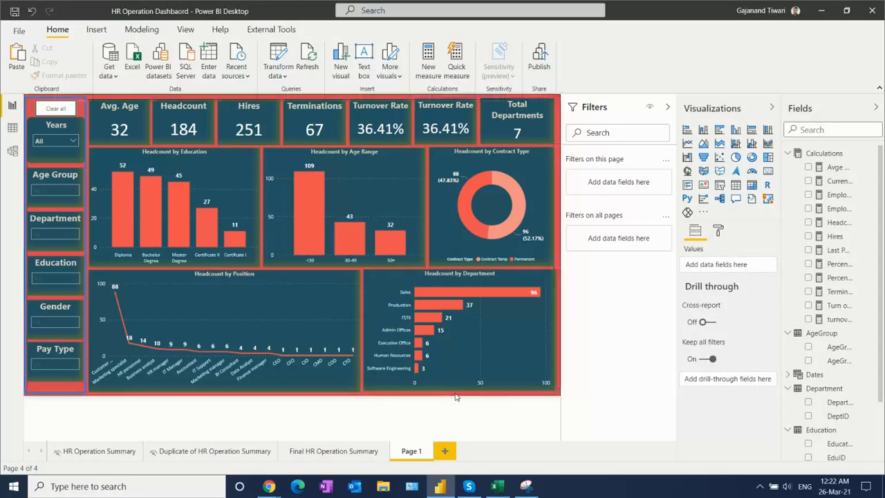
click(719, 234)
click(719, 318)
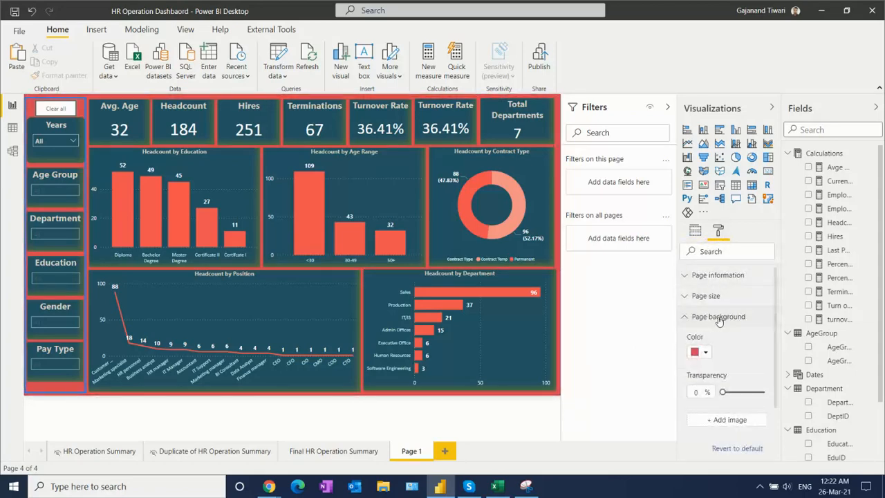
click(702, 353)
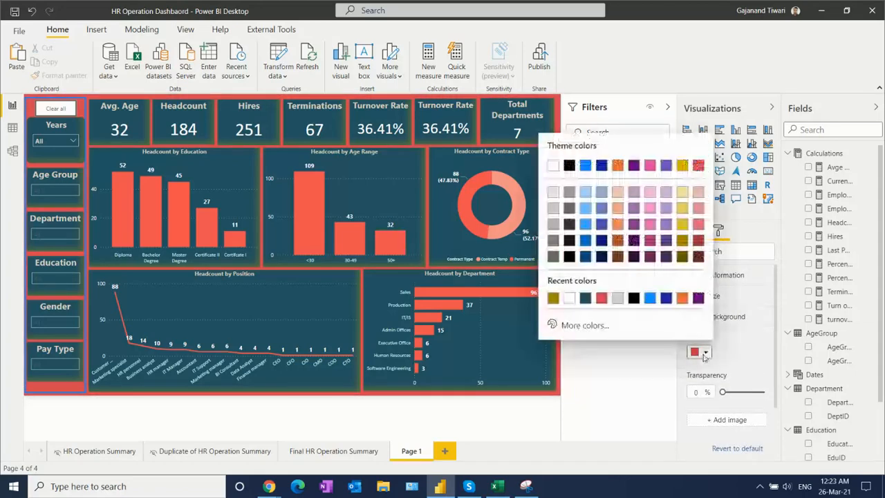
click(683, 240)
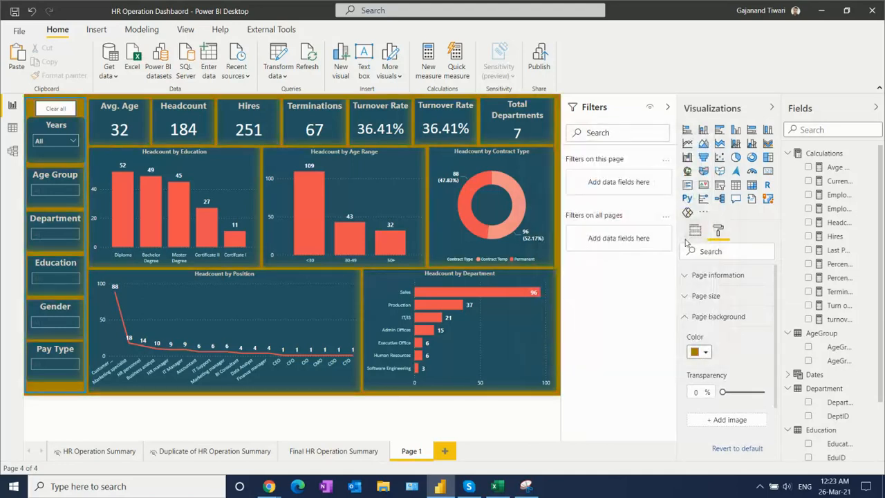
click(704, 352)
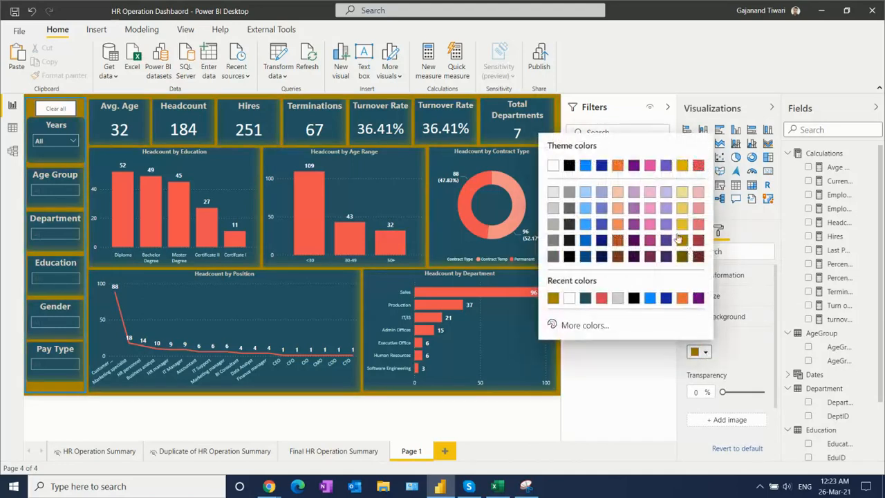
click(682, 226)
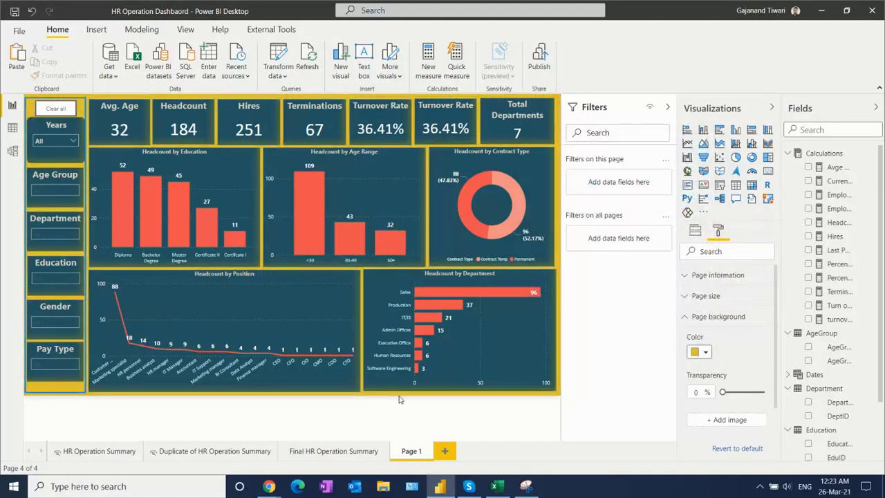
click(14, 11)
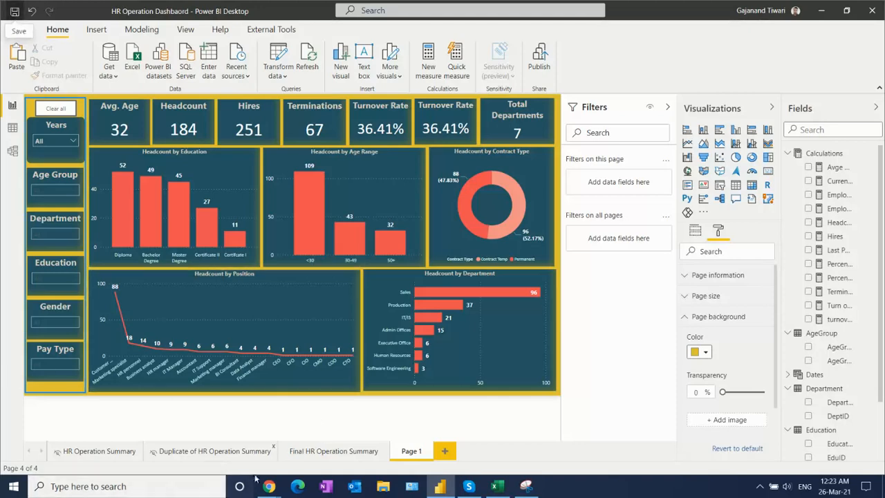
mouse_move(270, 490)
click(227, 448)
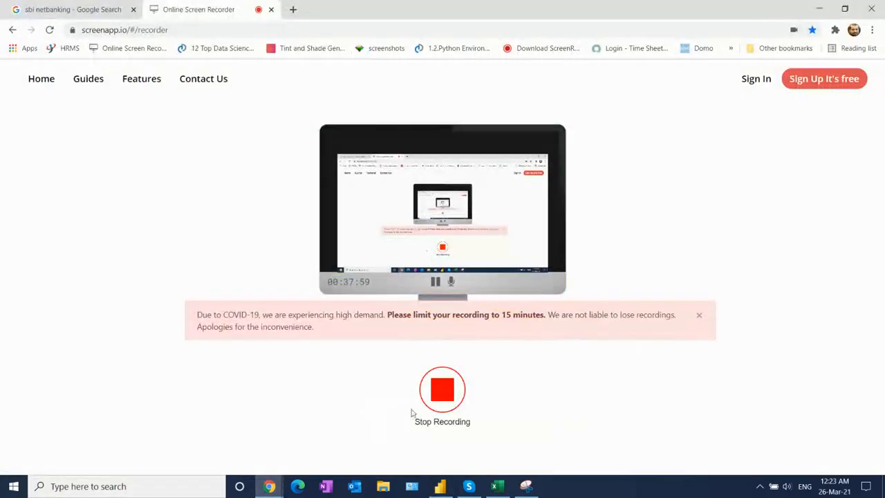